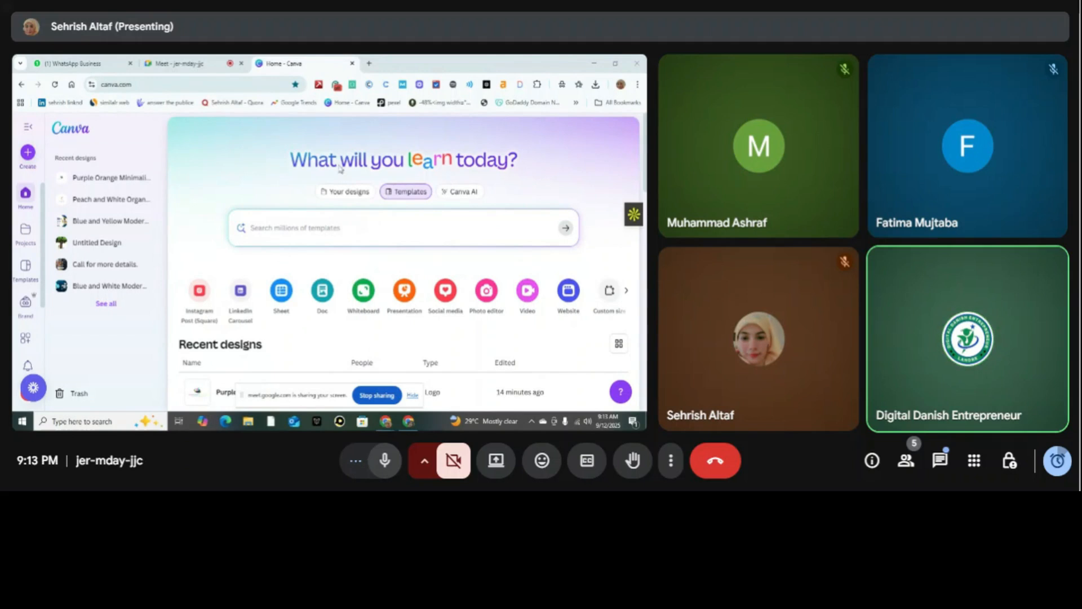
# Open the recent Purple Orange Minimalist Digital Marketing Logo design, enlarge it to 154% and select its page.
pyautogui.click(118, 182)
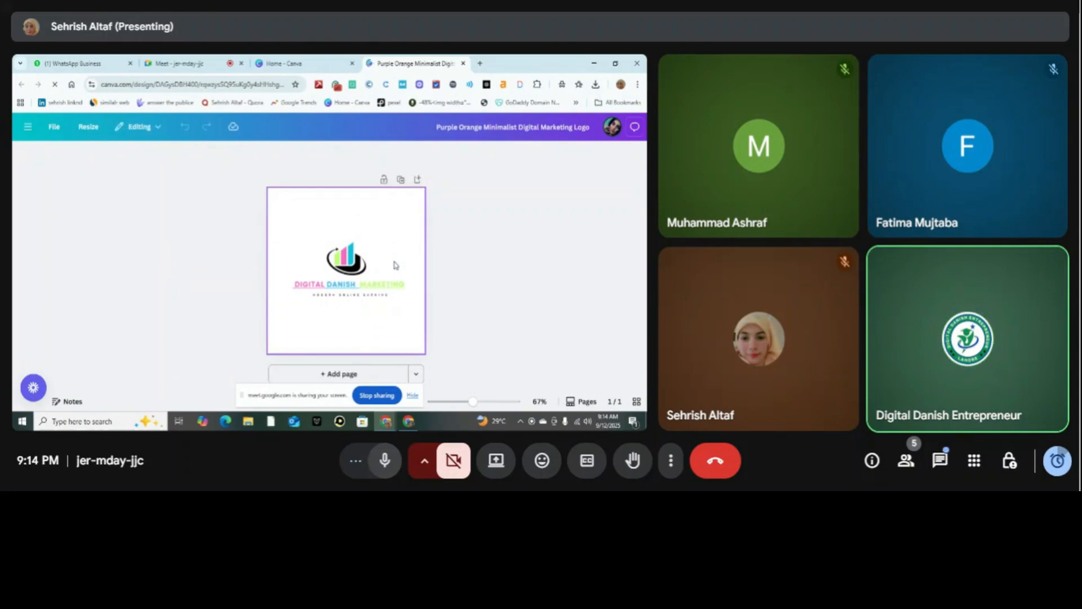
pyautogui.moveTo(473, 402); pyautogui.dragTo(449, 403)
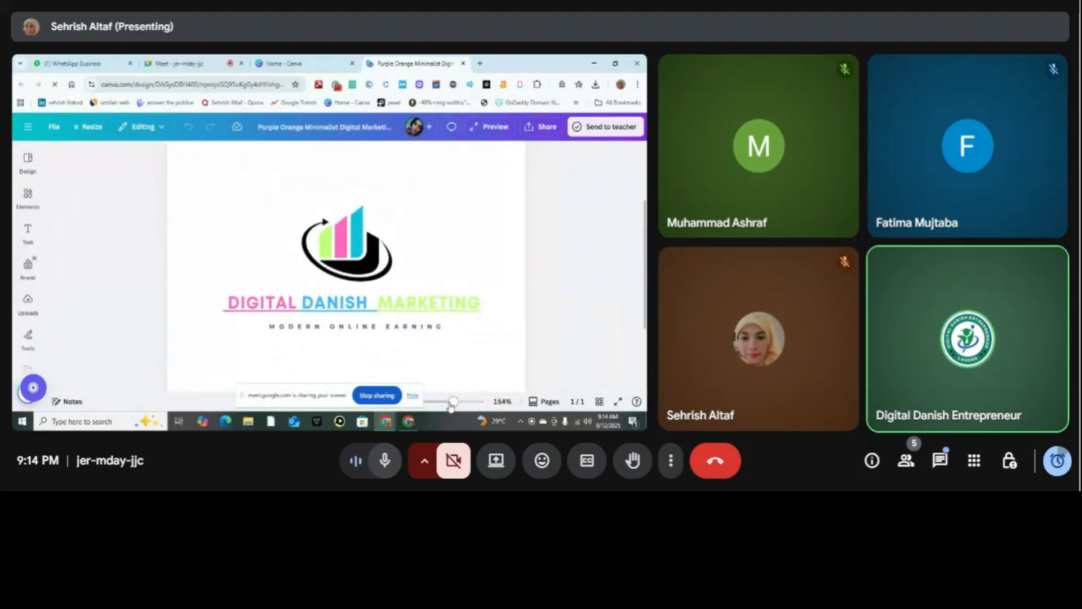
pyautogui.click(442, 242)
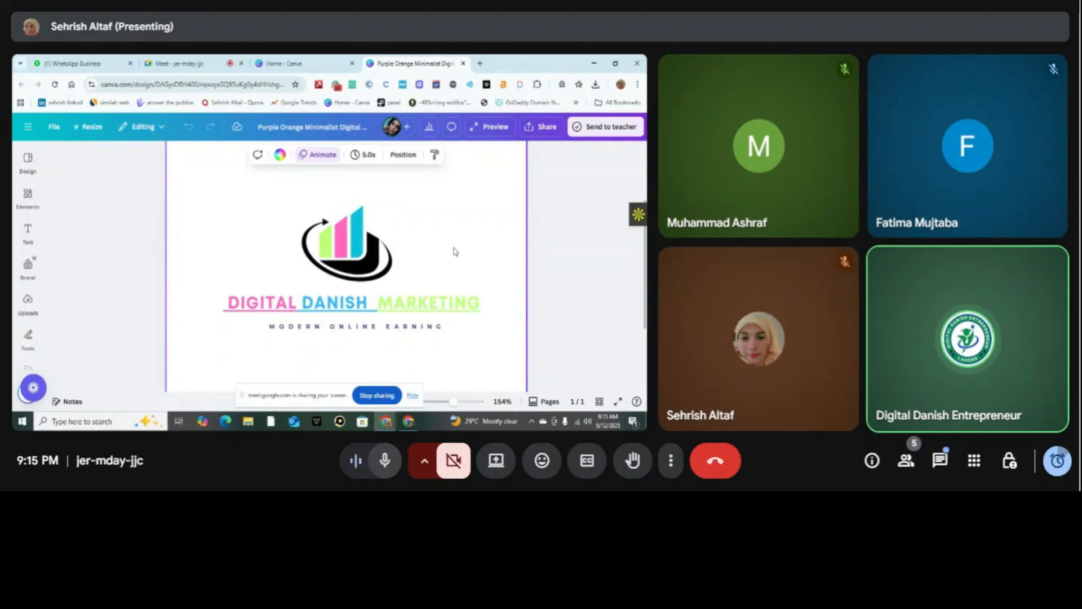
# Minimize the browser windows, view the Digital Rahim Academy poster image from the desktop, and close its viewer windows.
pyautogui.click(595, 62)
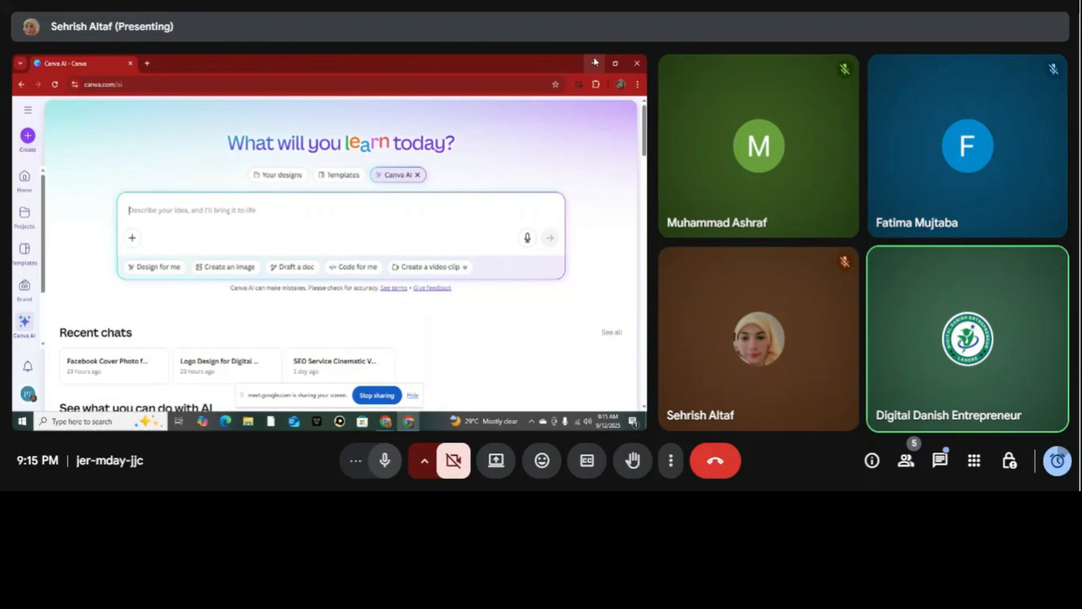
pyautogui.click(595, 62)
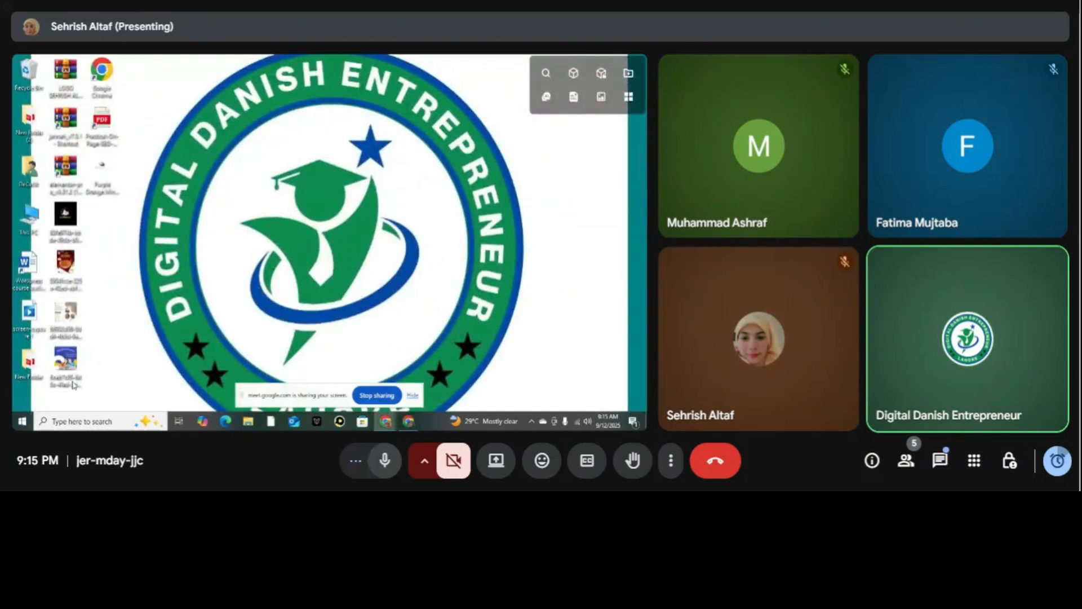
pyautogui.doubleClick(75, 358)
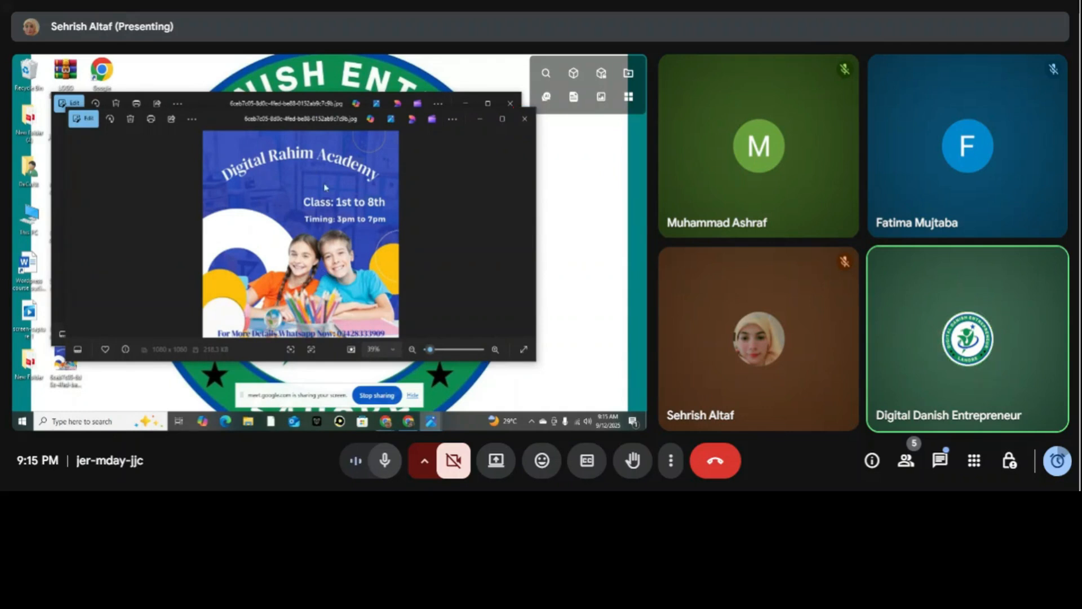
pyautogui.click(526, 120)
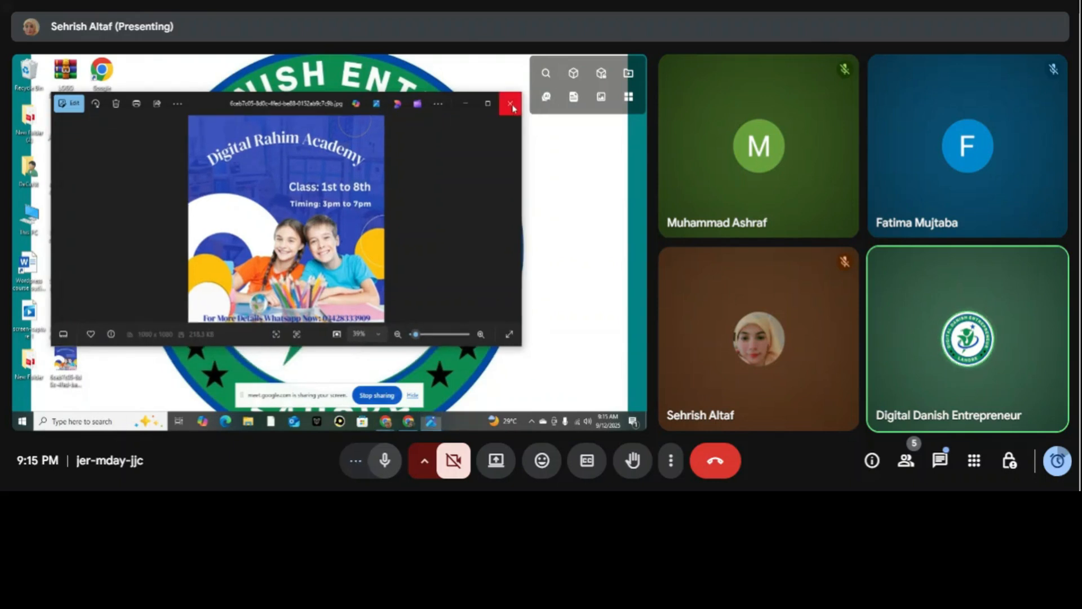
pyautogui.click(510, 103)
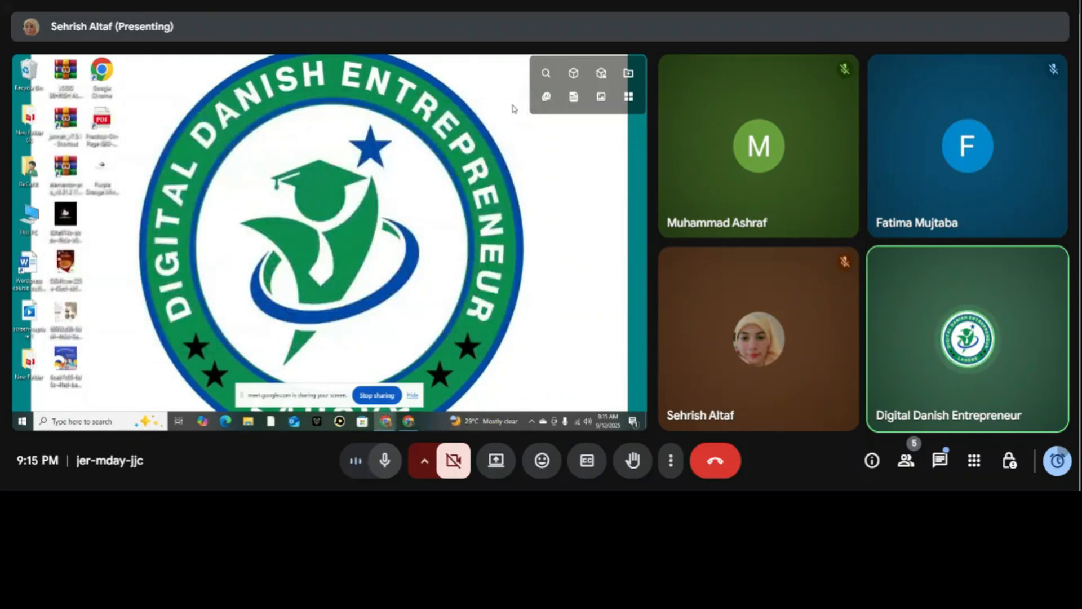
# View the Special Sindhi Briyani poster from the desktop at several magnifications, close it and open the image file below it.
pyautogui.click(66, 264)
pyautogui.doubleClick(67, 263)
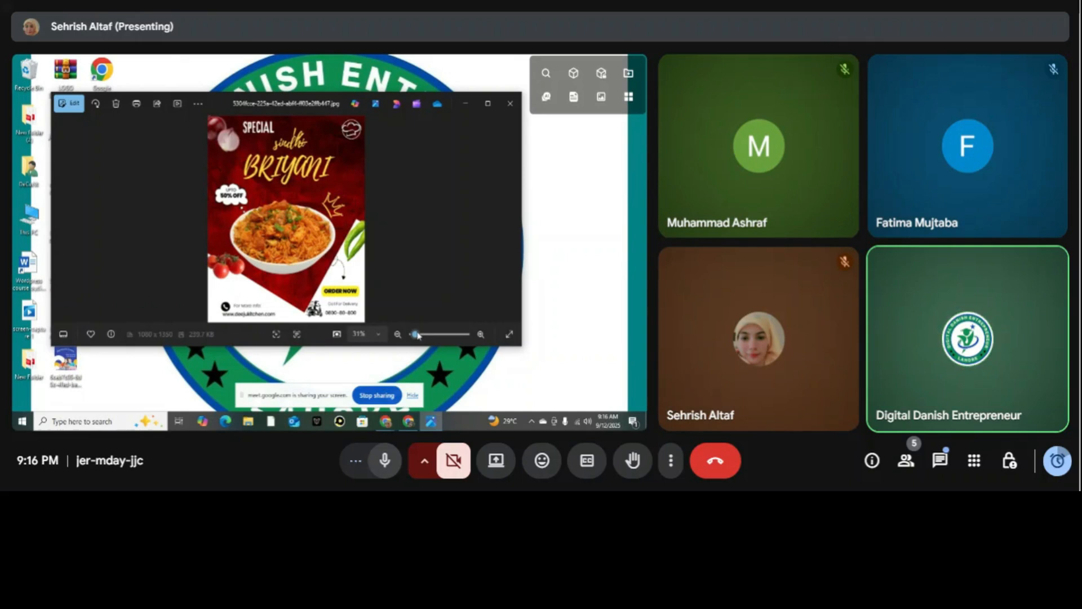
pyautogui.moveTo(417, 335); pyautogui.dragTo(420, 336)
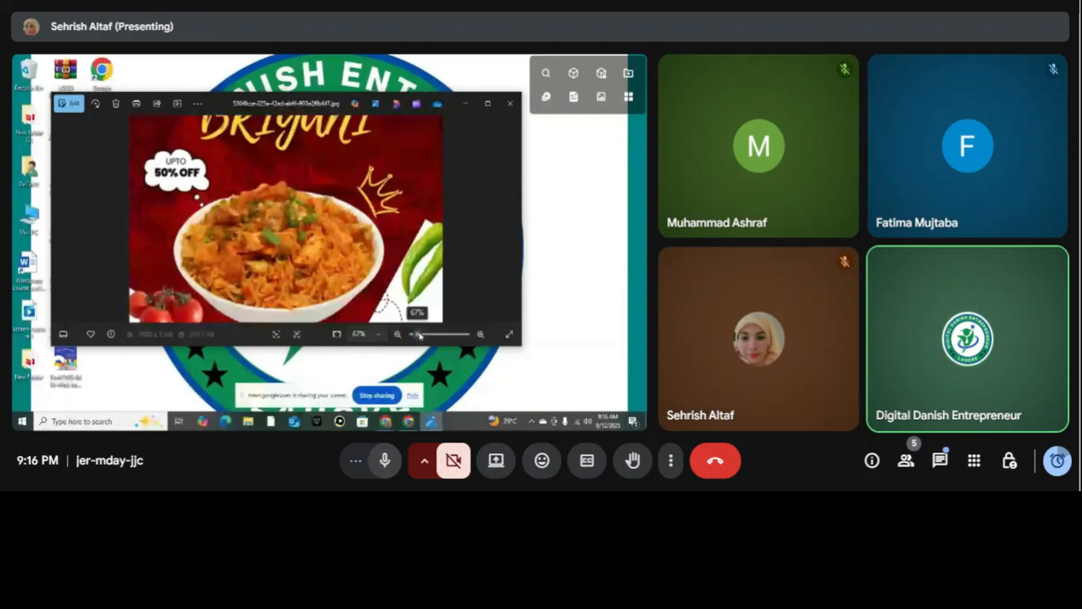
pyautogui.moveTo(420, 336); pyautogui.dragTo(412, 337)
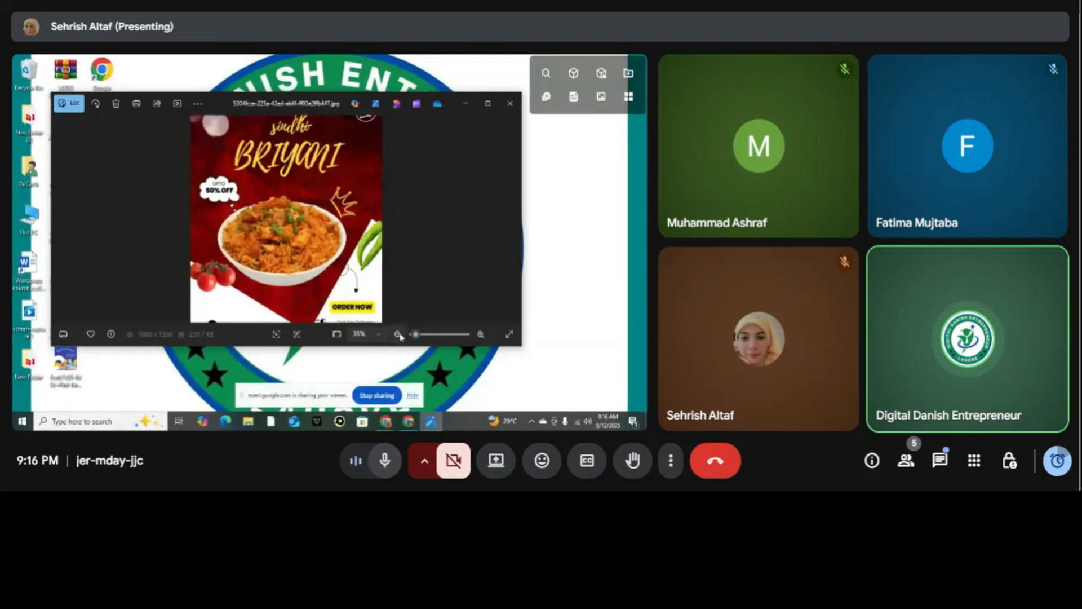
pyautogui.moveTo(420, 335); pyautogui.dragTo(417, 336)
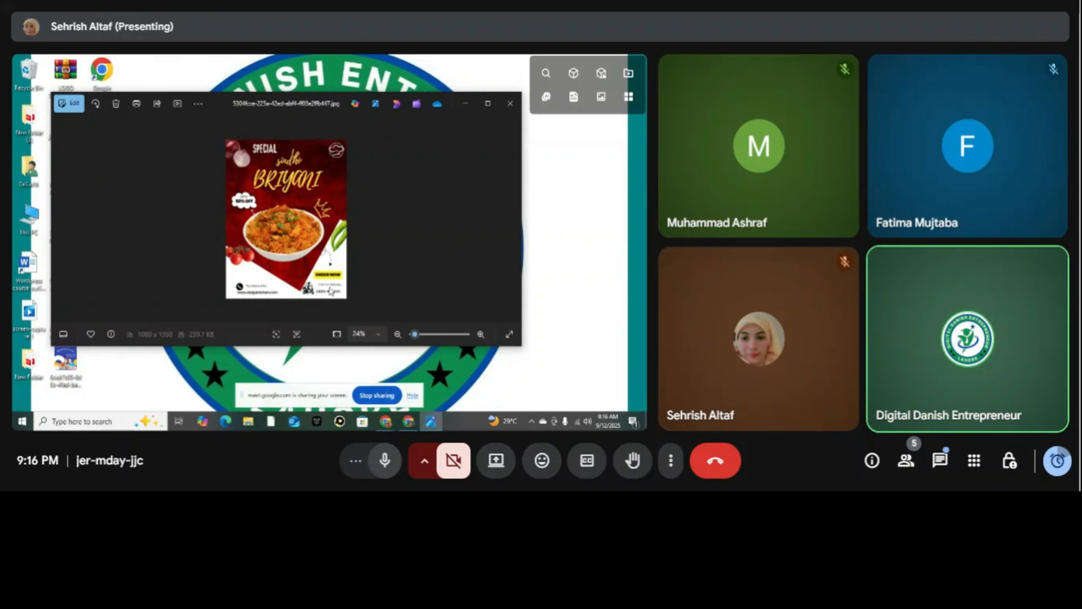
pyautogui.moveTo(415, 335); pyautogui.dragTo(416, 336)
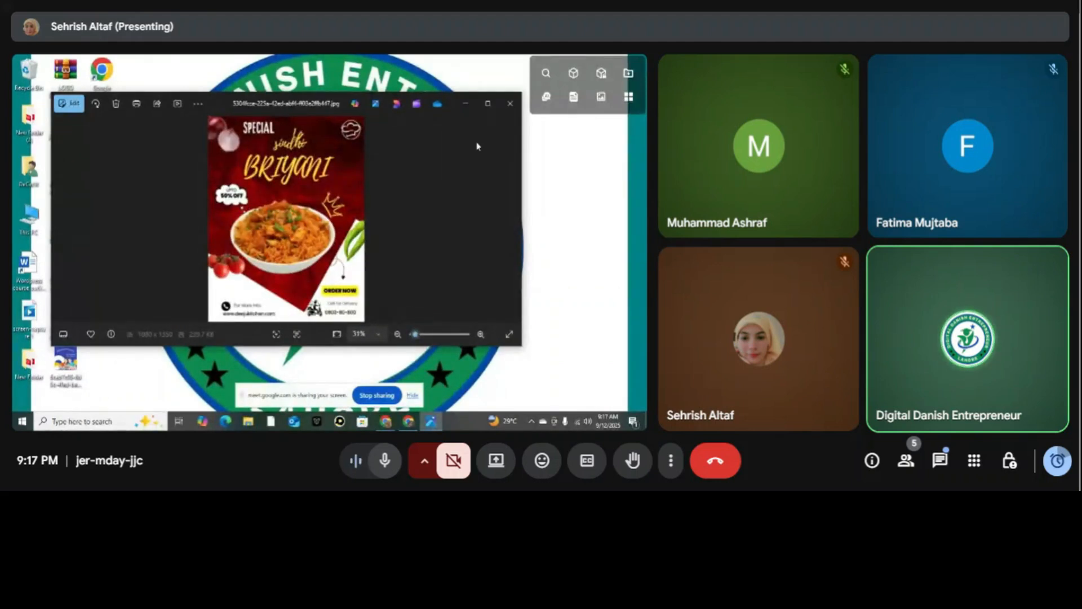
pyautogui.click(512, 103)
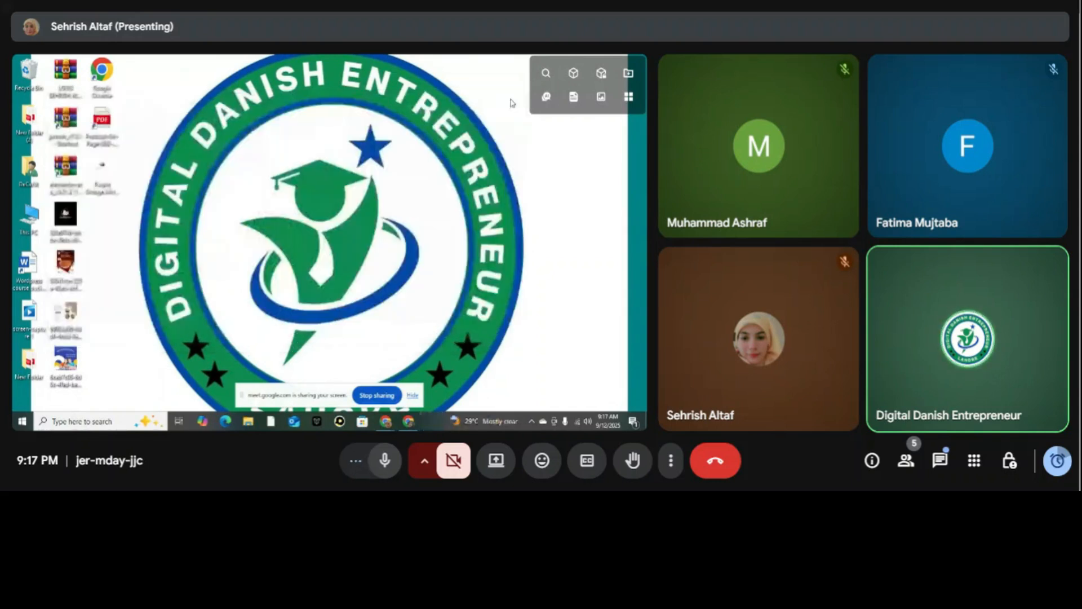
pyautogui.doubleClick(67, 319)
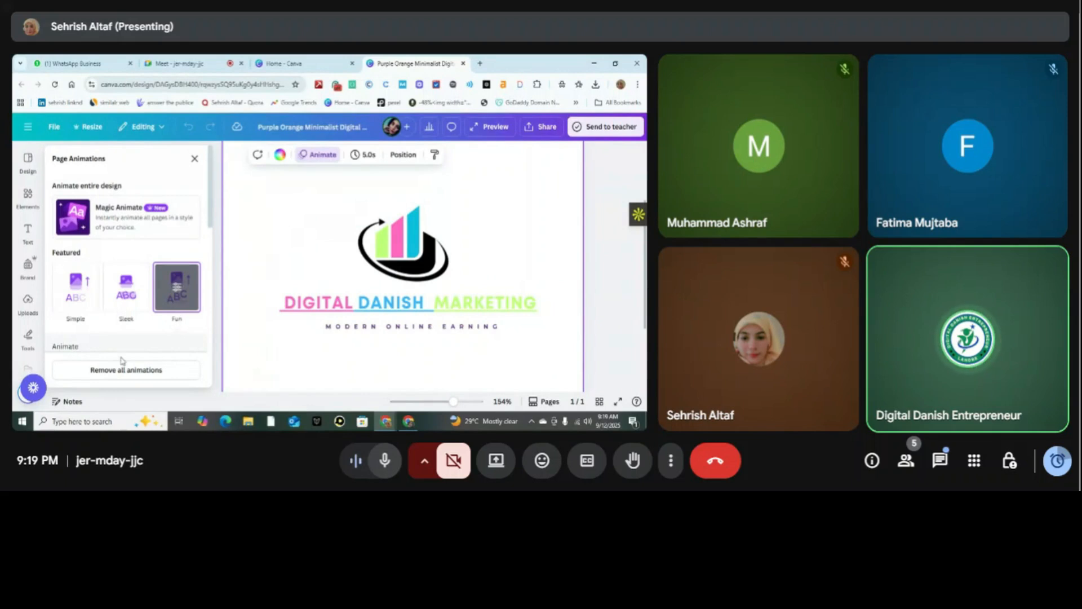
# Preview the Bold, Elegant and Energetic Magic Animate styles on the logo design.
pyautogui.click(138, 221)
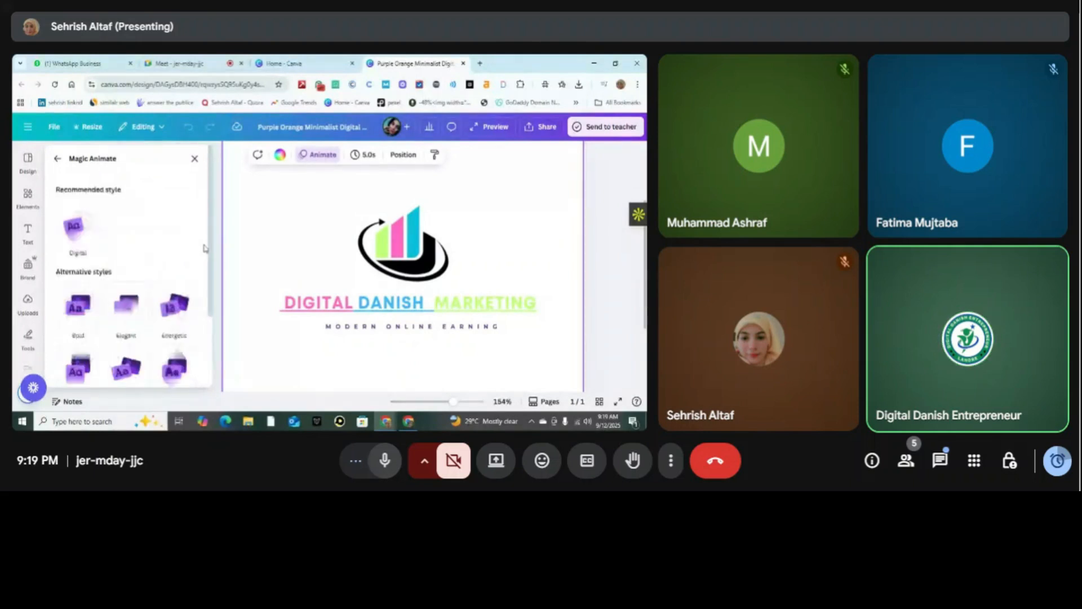
pyautogui.scroll(-2, 204, 248)
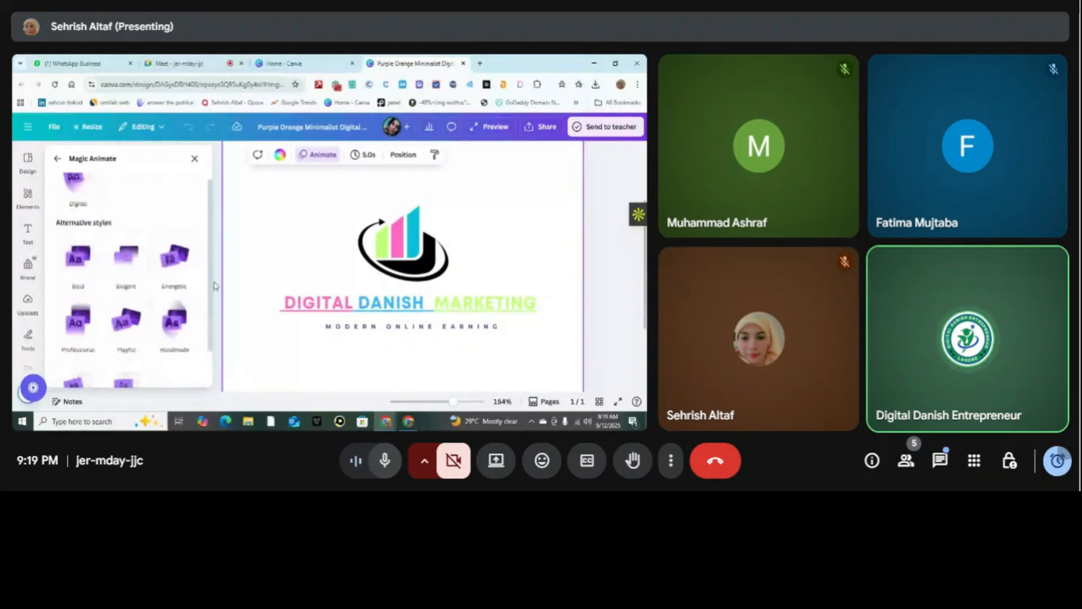
pyautogui.scroll(-1, 215, 285)
pyautogui.click(73, 244)
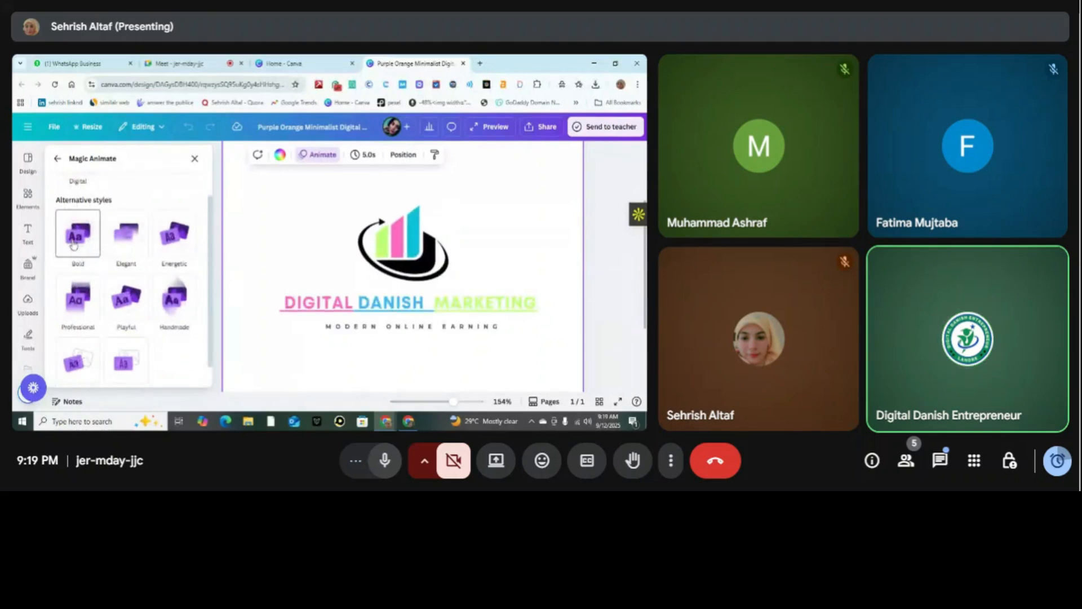
pyautogui.click(130, 243)
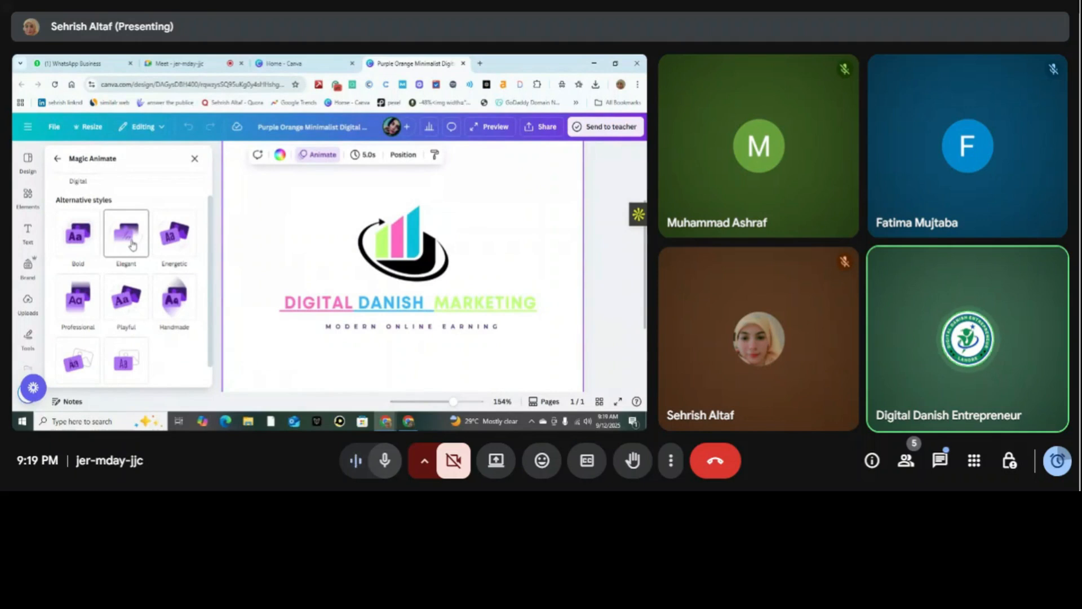
pyautogui.click(170, 246)
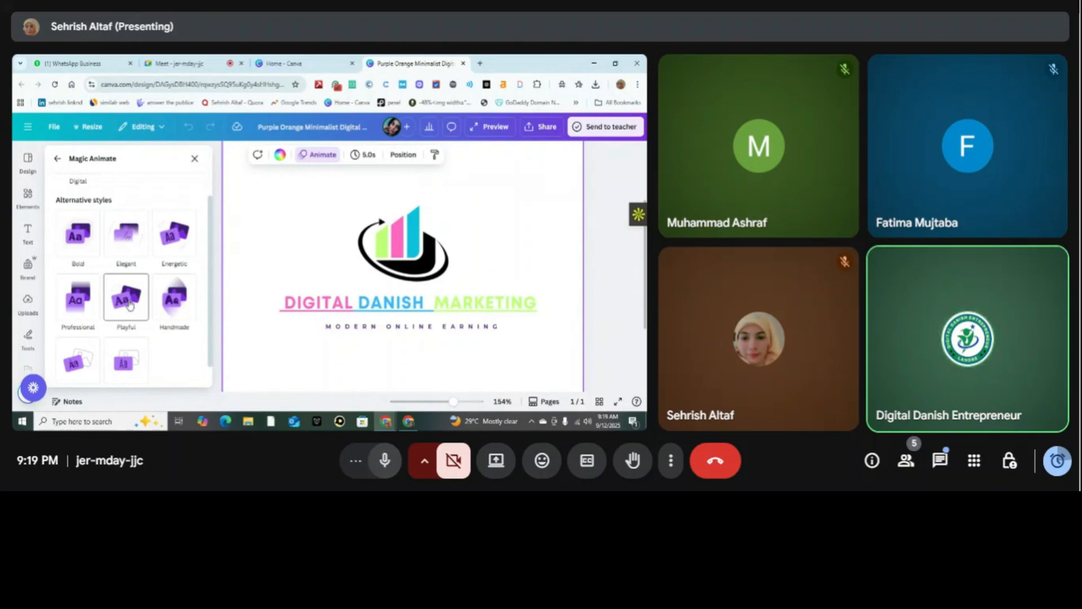
# Play the full preview of the animated logo design and close it.
pyautogui.click(506, 127)
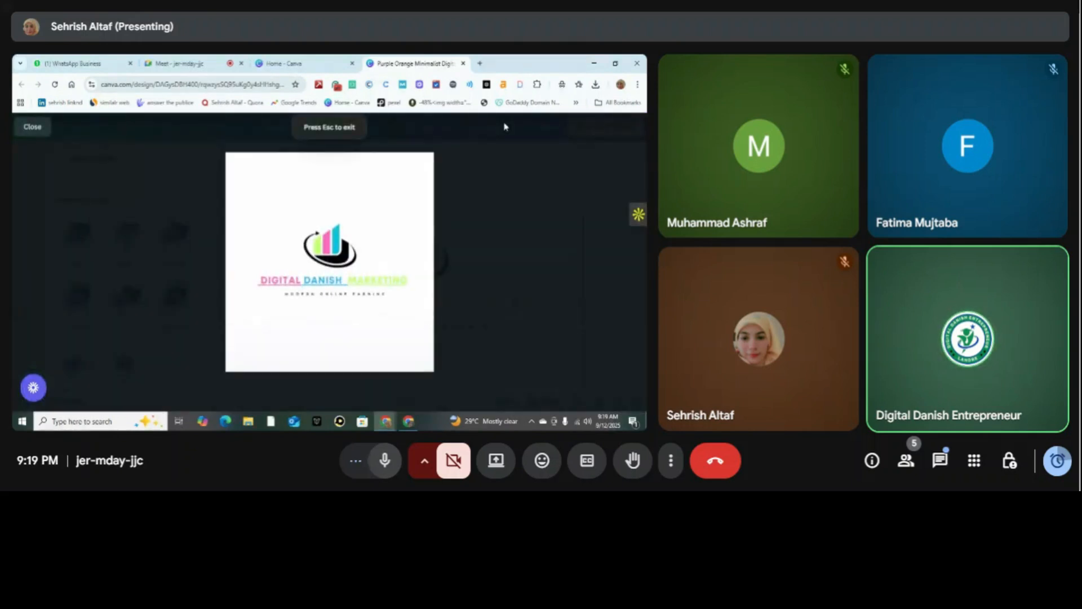
pyautogui.moveTo(278, 265)
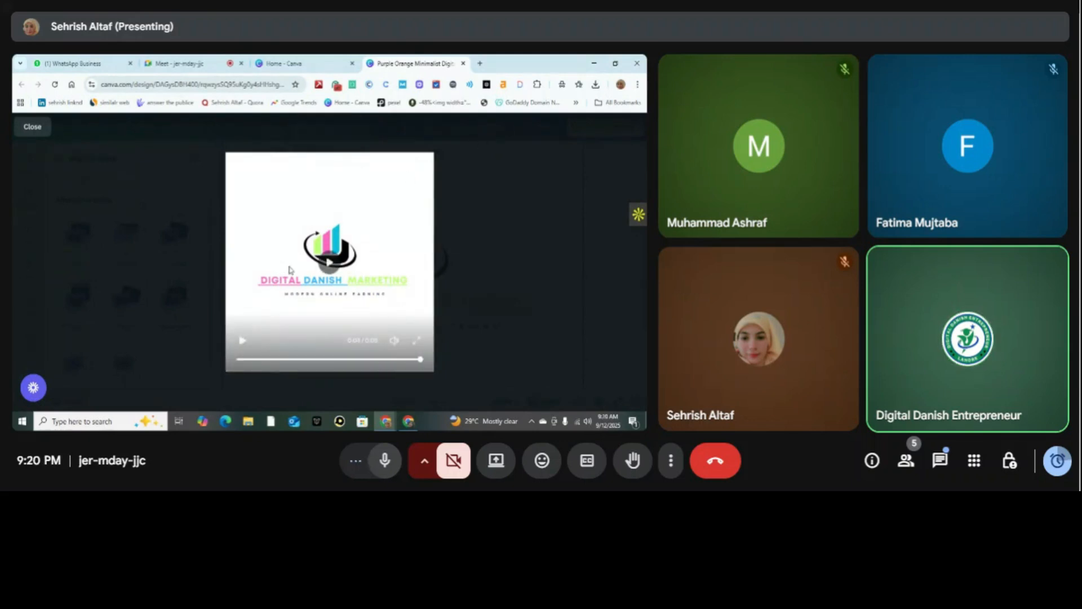
pyautogui.click(33, 126)
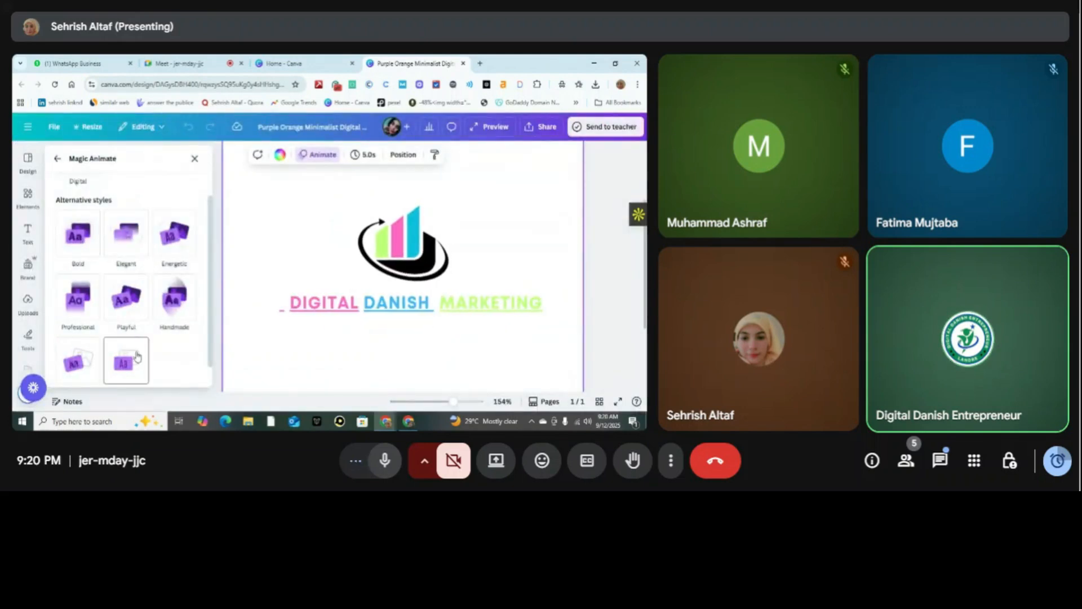
# Apply the Playful Magic Animate style to the design and set the page timing to 9.0 seconds.
pyautogui.click(125, 311)
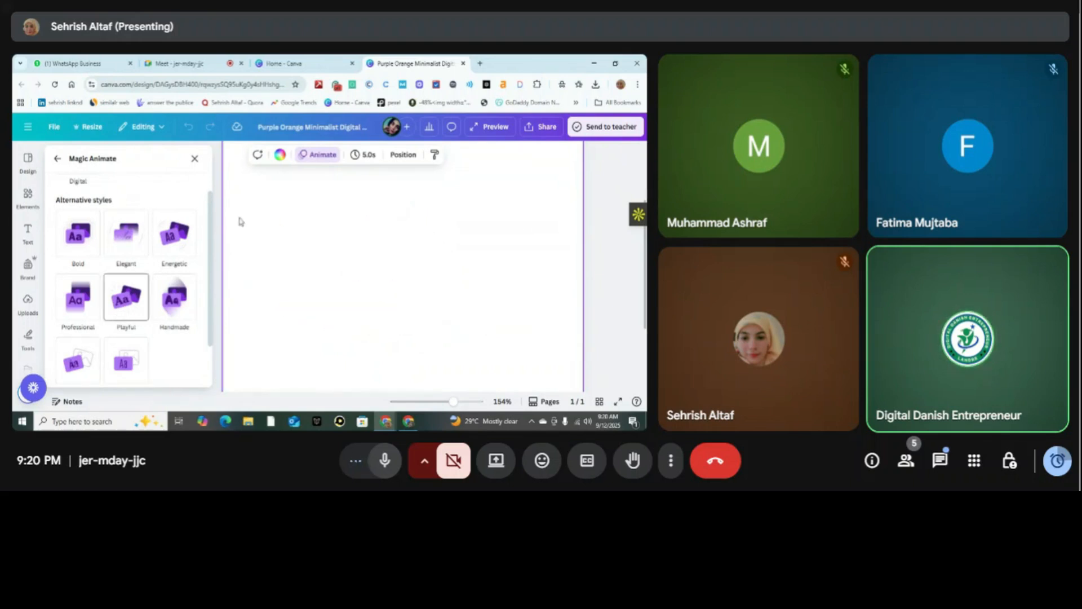
pyautogui.click(362, 155)
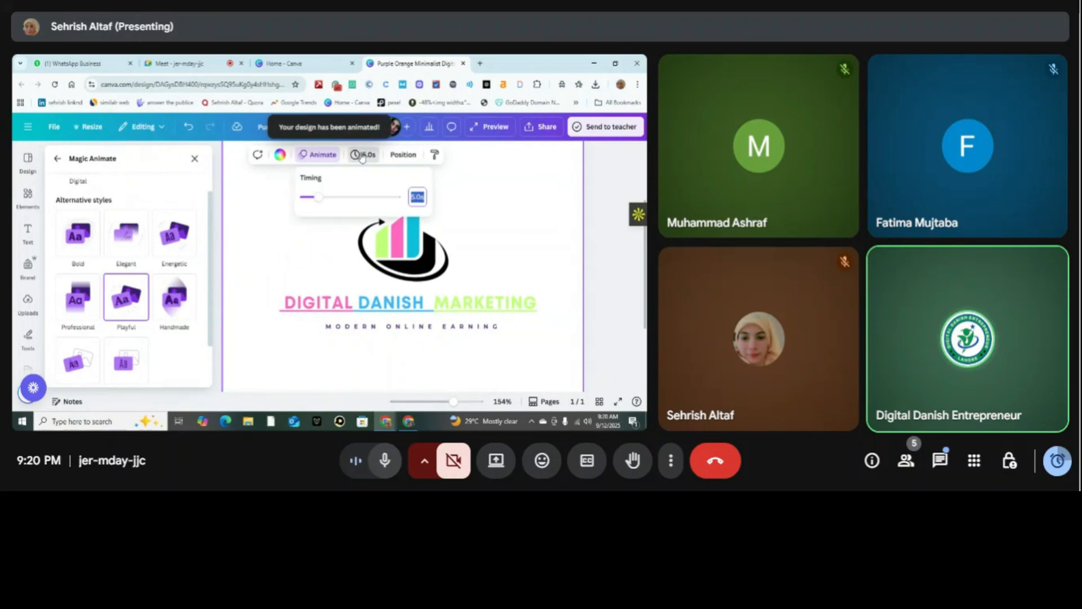
pyautogui.moveTo(318, 198); pyautogui.dragTo(331, 198)
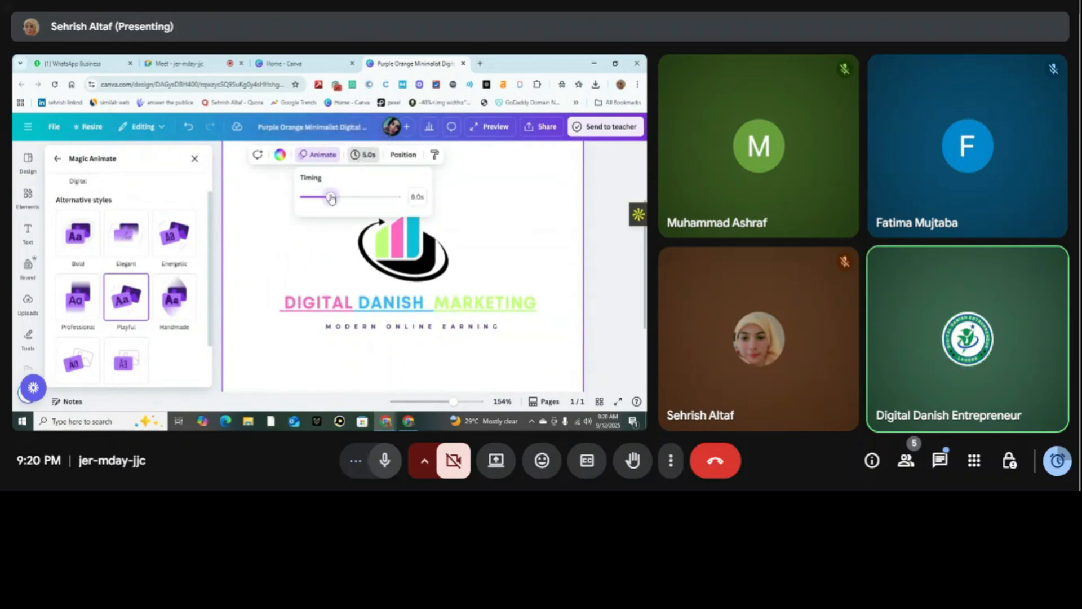
# Show the design's layers and select the headline layer followed by the MODERN ONLINE EARNING text layer.
pyautogui.click(403, 157)
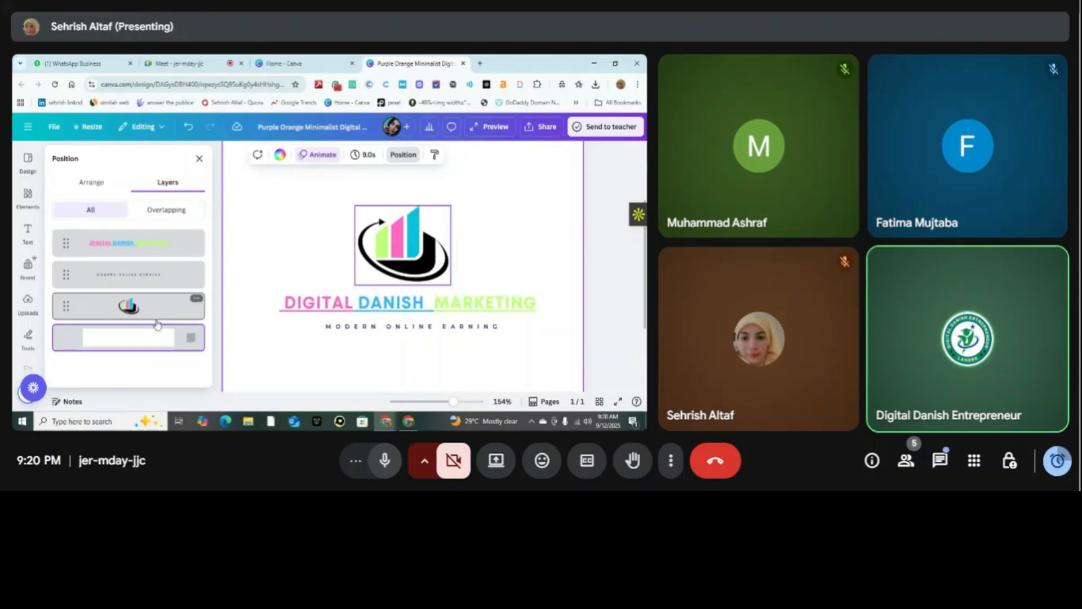
pyautogui.click(175, 250)
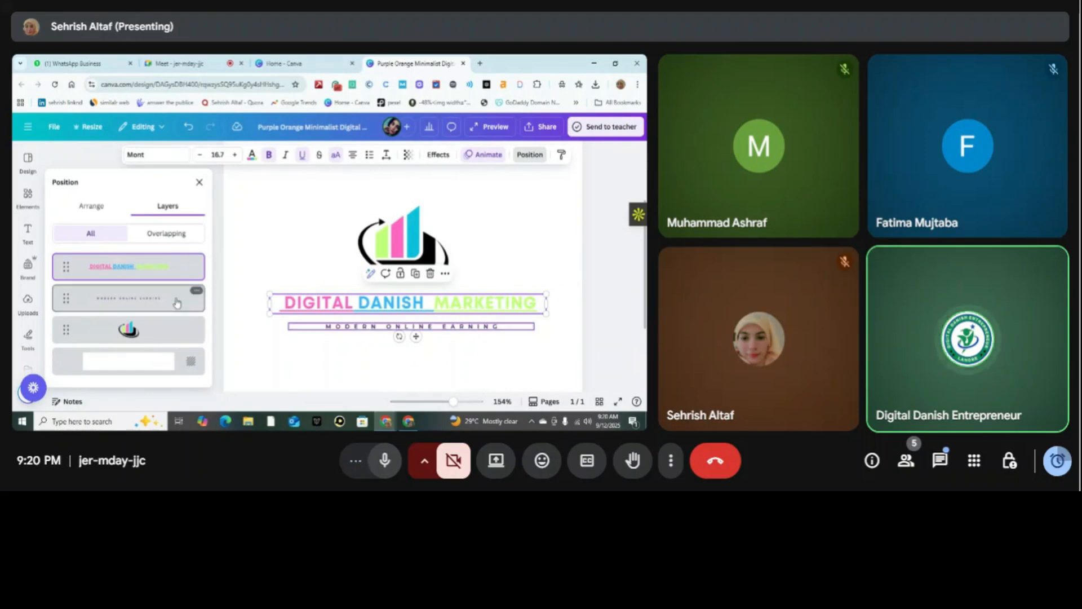
pyautogui.click(177, 305)
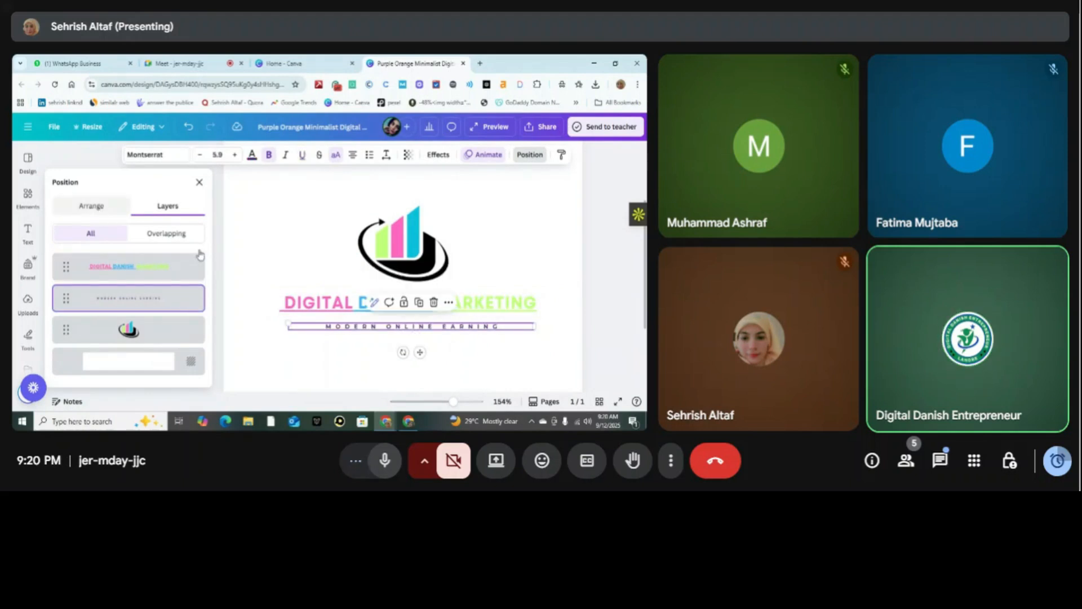
# Try aligning the MODERN ONLINE EARNING tagline to the page's left, top, middle, center, right and bottom.
pyautogui.click(99, 212)
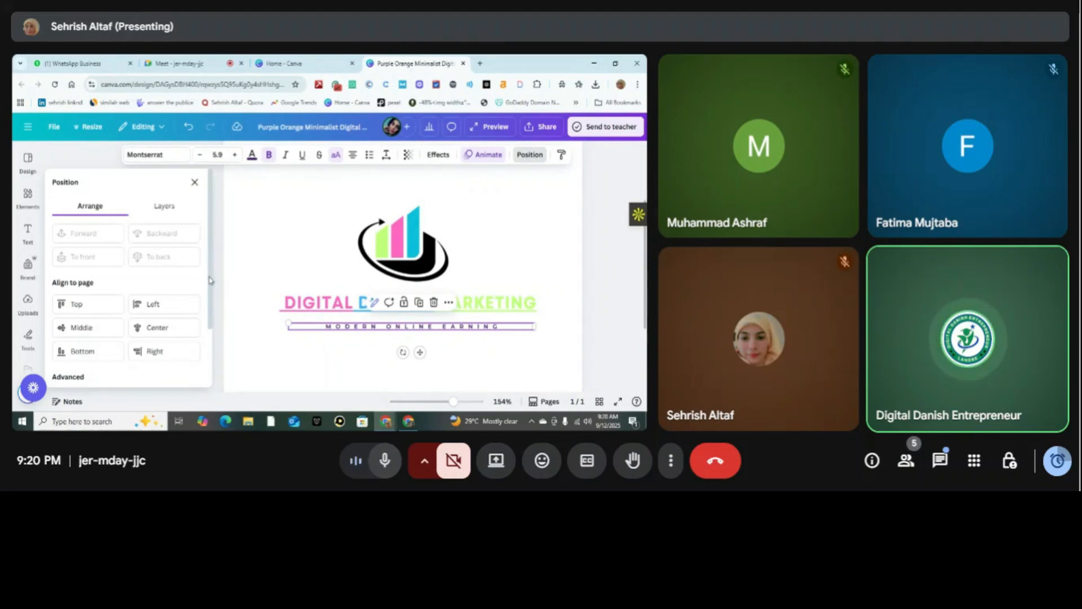
pyautogui.scroll(-2, 169, 271)
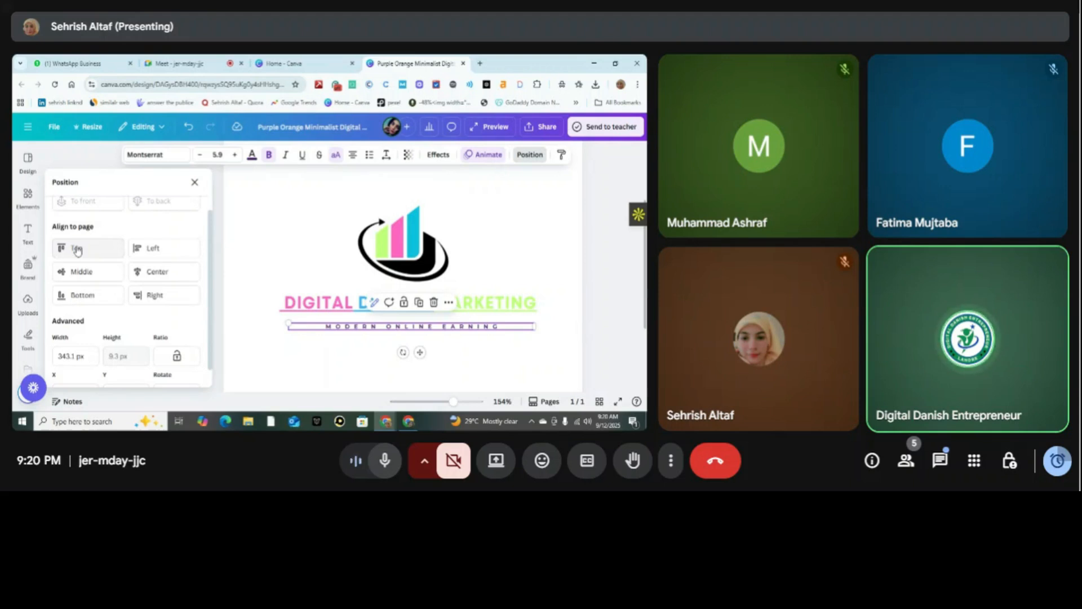
pyautogui.click(162, 252)
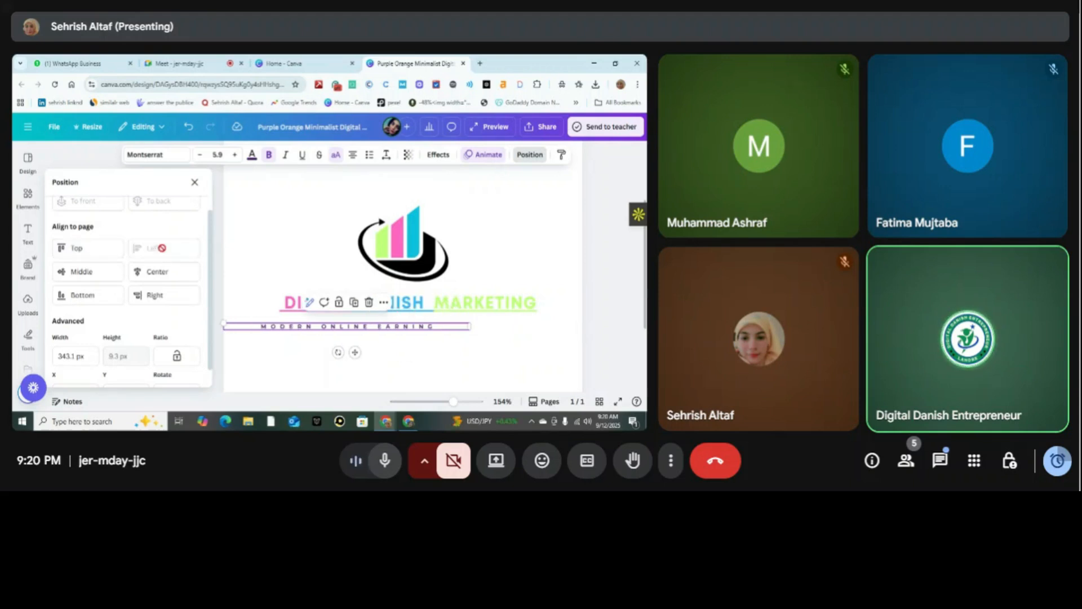
pyautogui.click(76, 247)
pyautogui.click(82, 275)
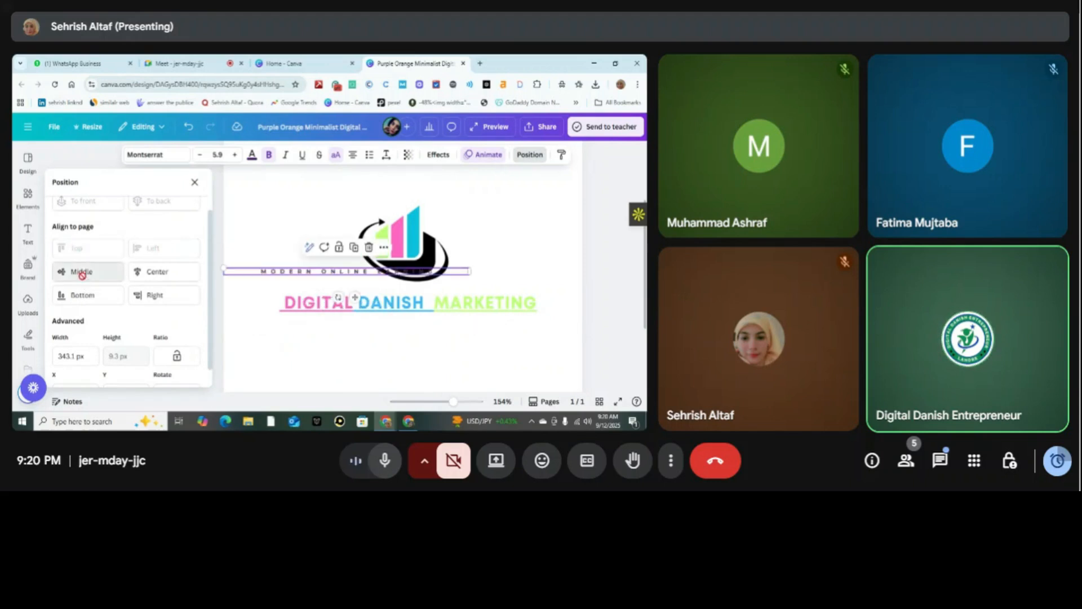
pyautogui.click(157, 274)
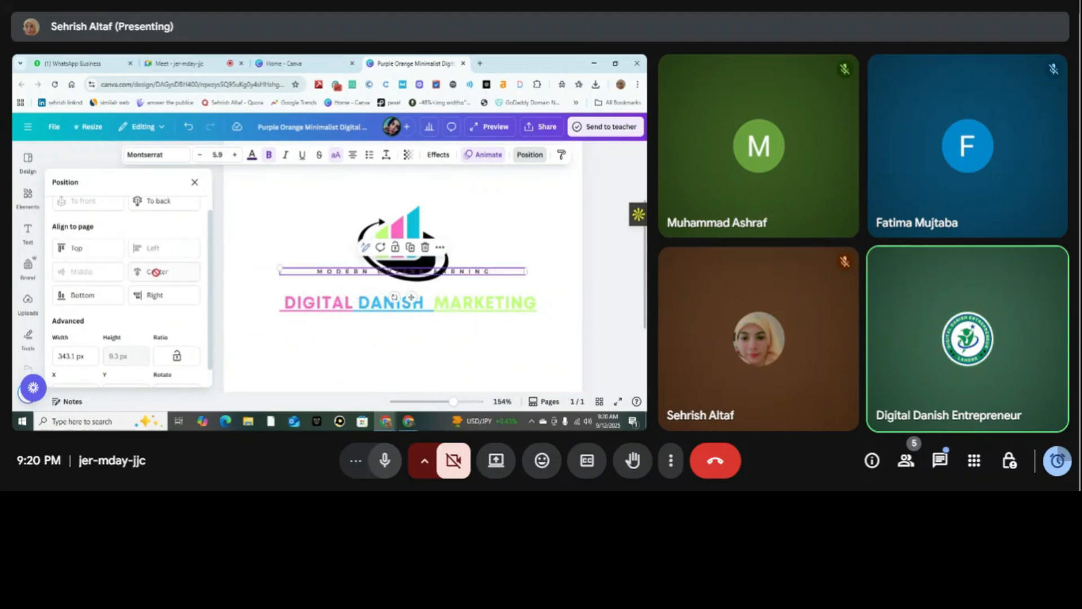
pyautogui.click(157, 294)
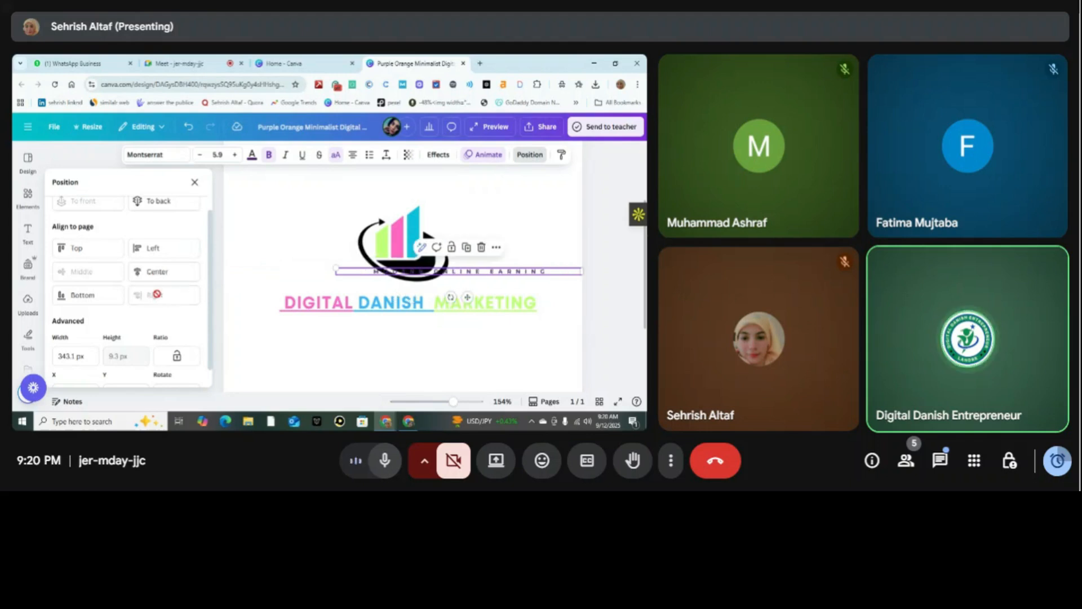
pyautogui.click(95, 293)
pyautogui.click(151, 248)
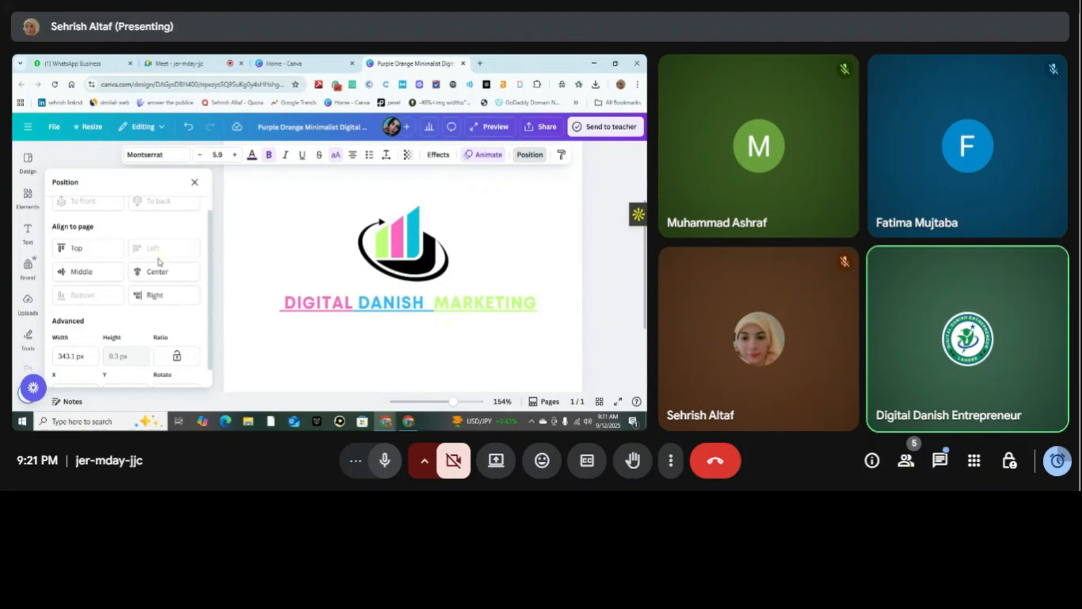
pyautogui.click(159, 270)
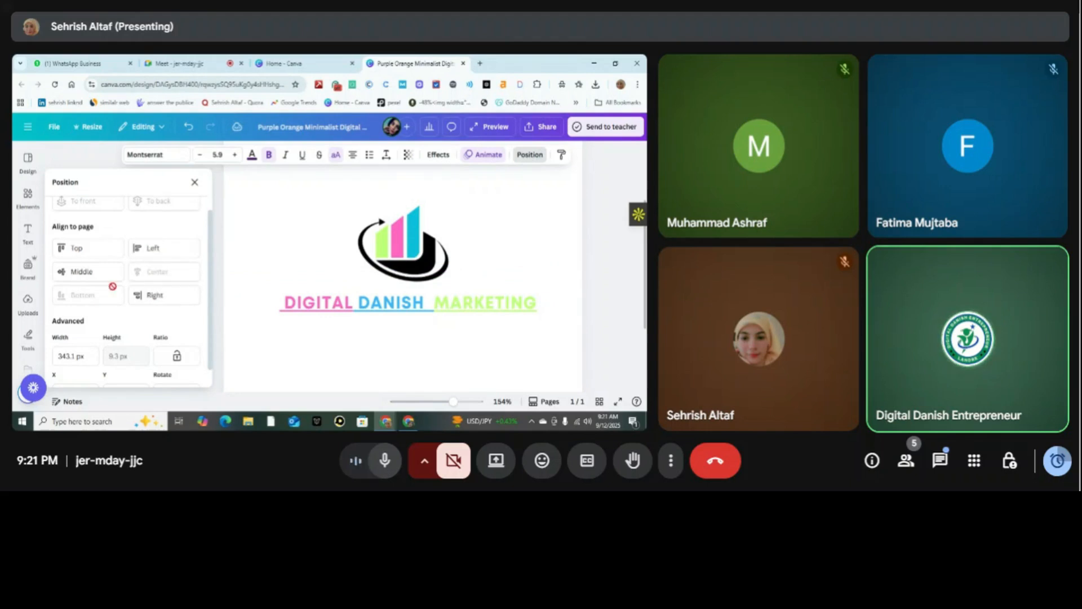
# Undo all the page alignments applied to the MODERN ONLINE EARNING tagline.
pyautogui.click(188, 128)
pyautogui.click(188, 128)
pyautogui.click(189, 127)
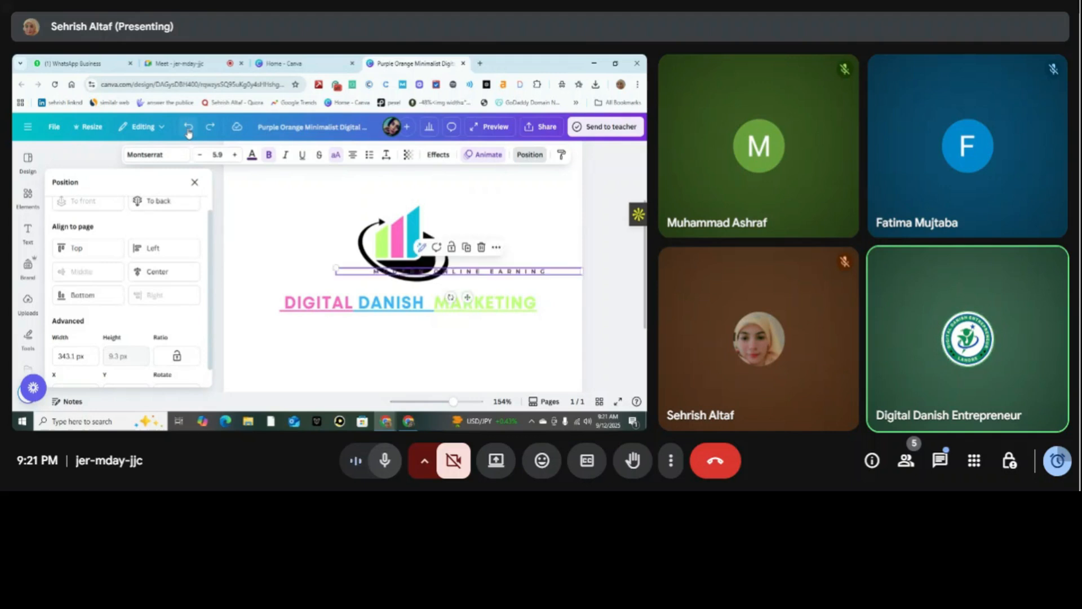
pyautogui.click(188, 129)
pyautogui.click(188, 128)
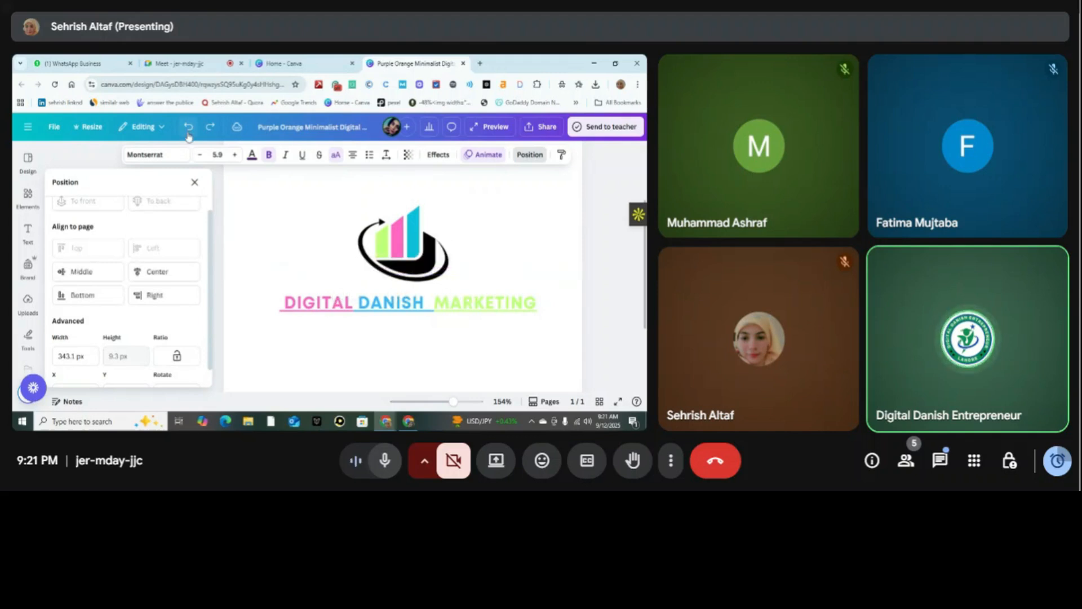
pyautogui.click(188, 128)
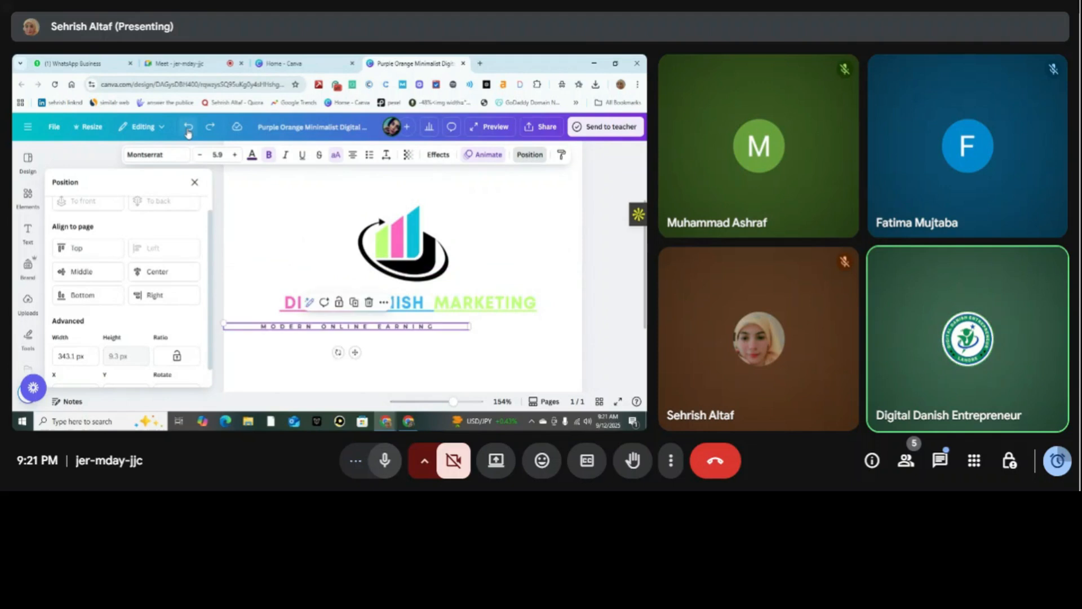
pyautogui.click(188, 129)
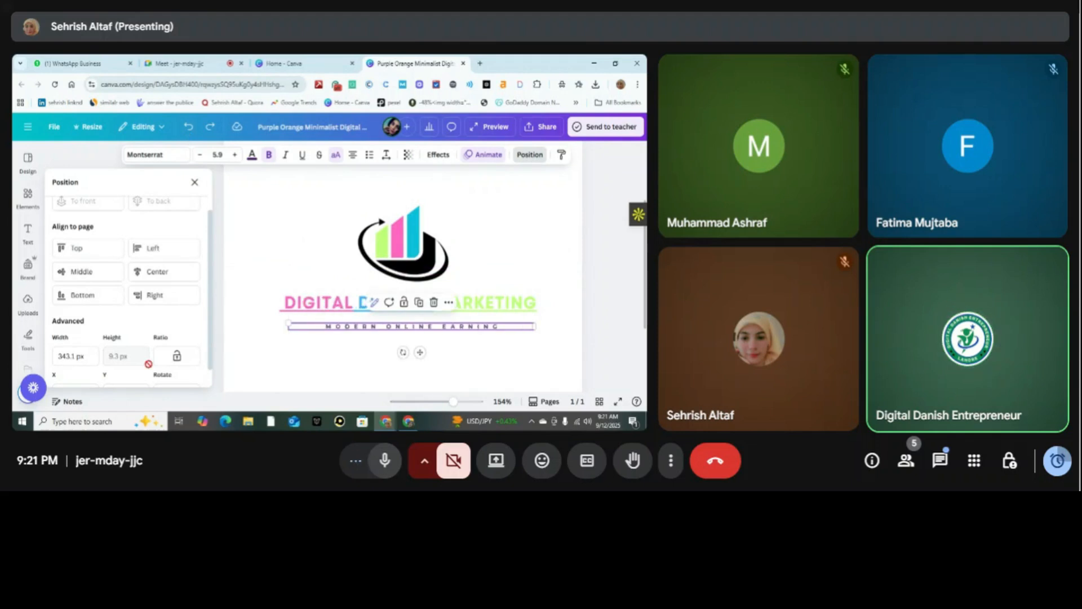
# Review the tagline's size and position settings, deselect it, and run the design's full preview before closing it.
pyautogui.scroll(-2, 209, 354)
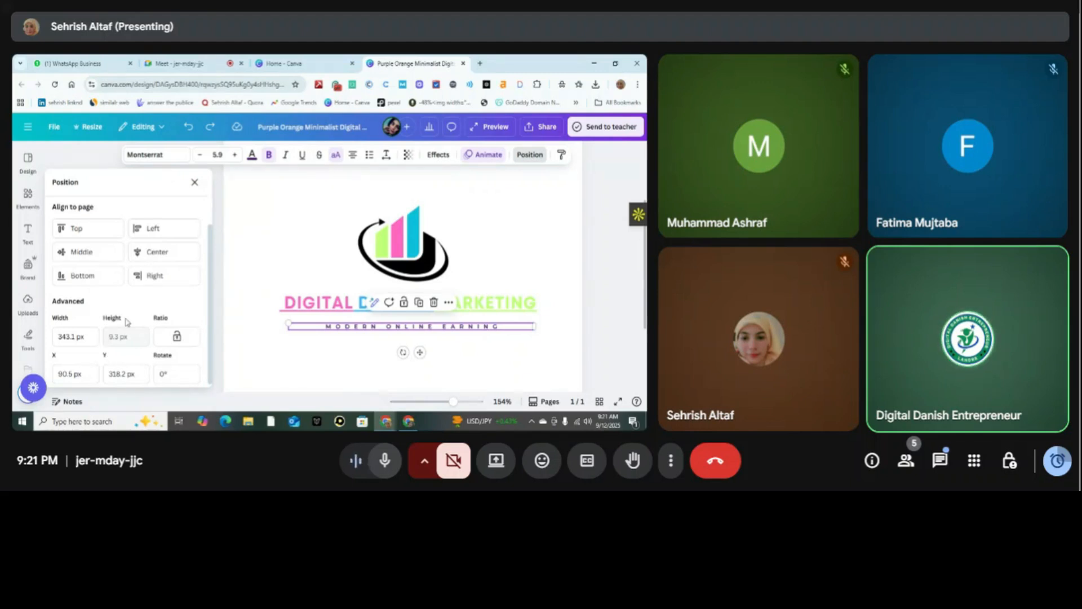
pyautogui.click(478, 222)
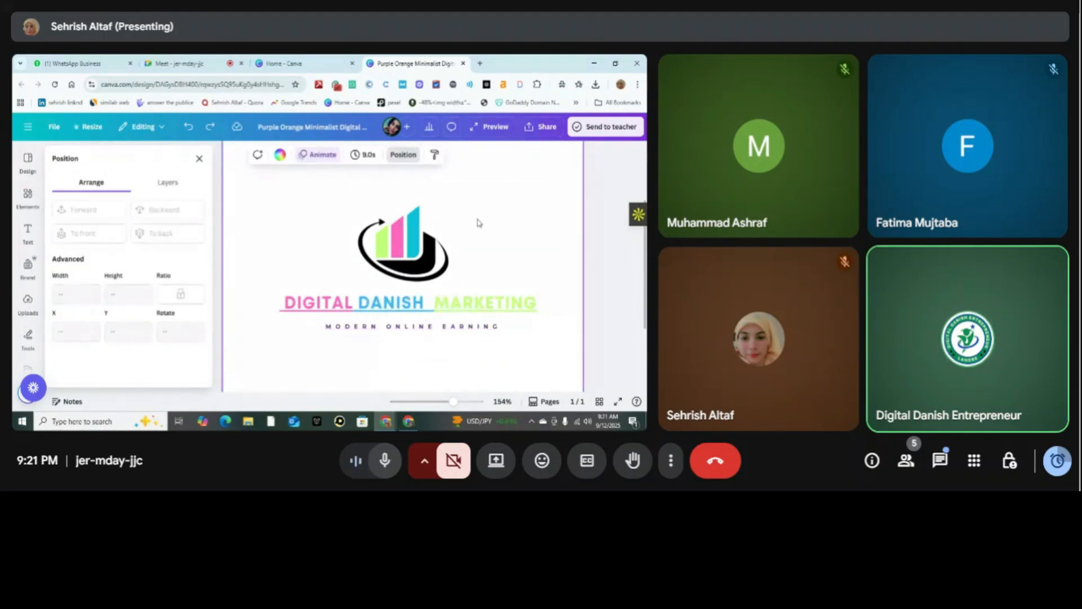
pyautogui.click(499, 128)
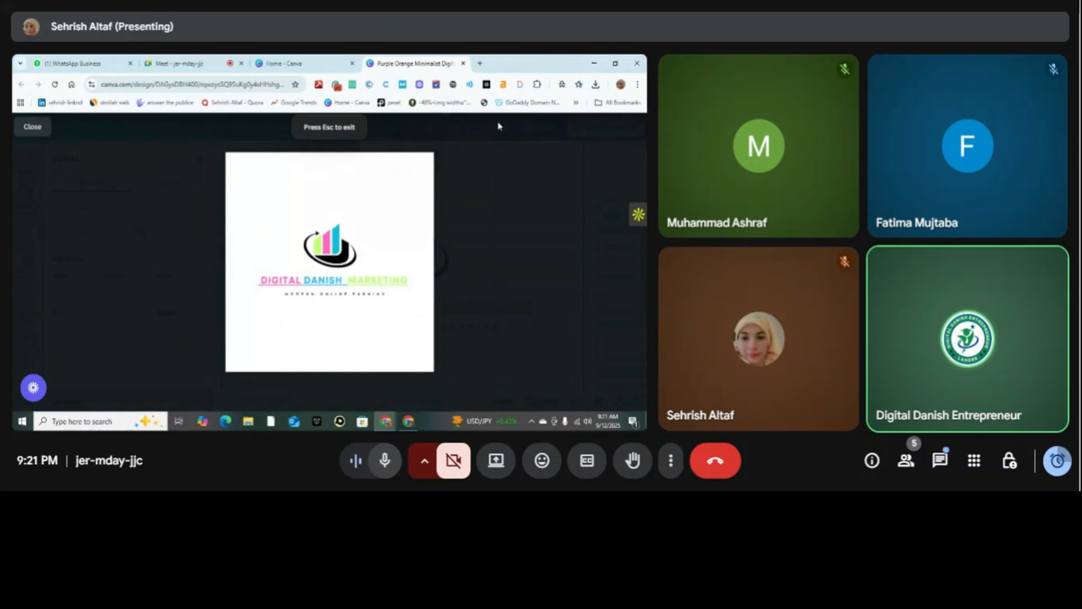
pyautogui.moveTo(333, 265)
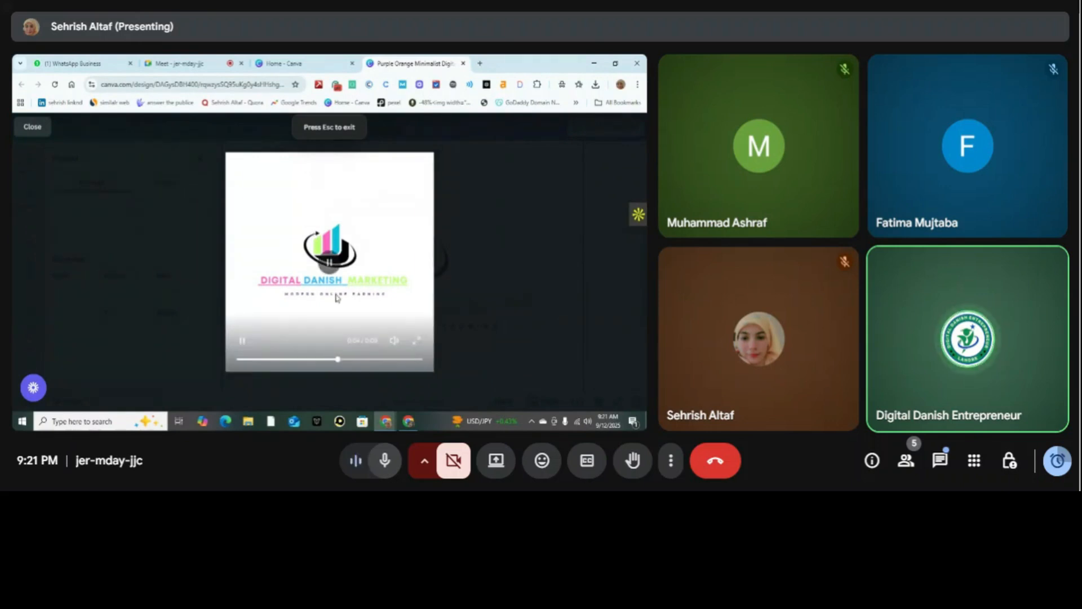
pyautogui.click(34, 127)
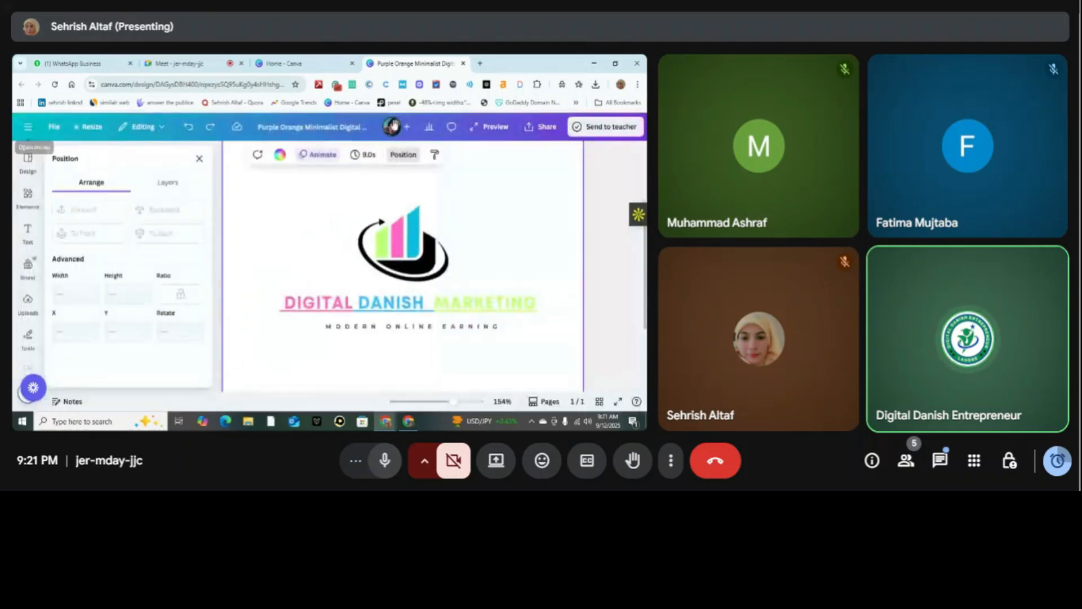
# Download the logo design as an MP4 video and save it to the Desktop as Purple Orange Minimalist Digital Marketing Logo.
pyautogui.click(529, 128)
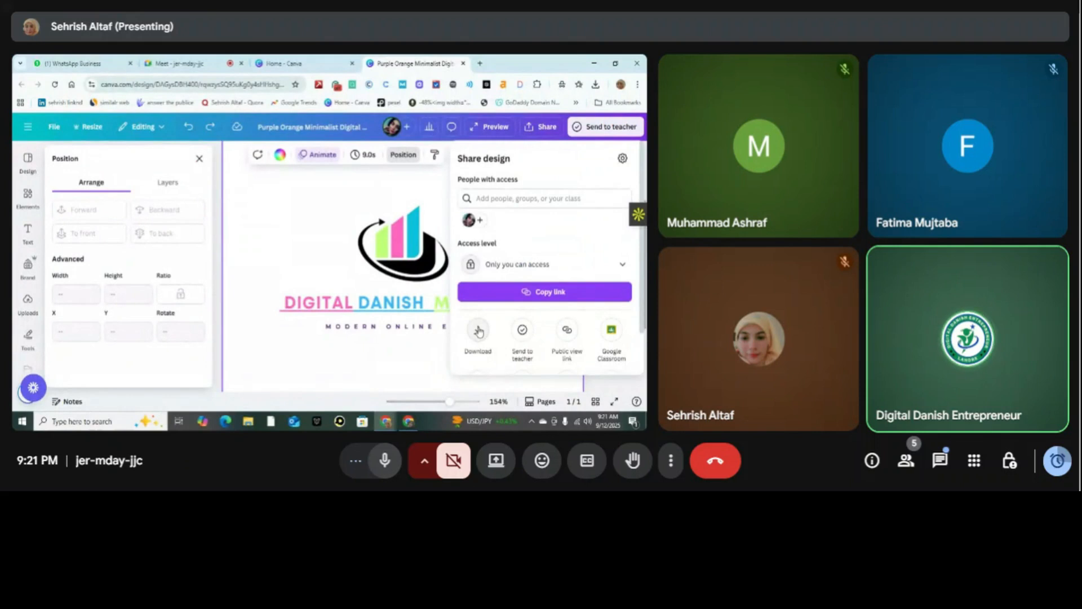
pyautogui.click(479, 332)
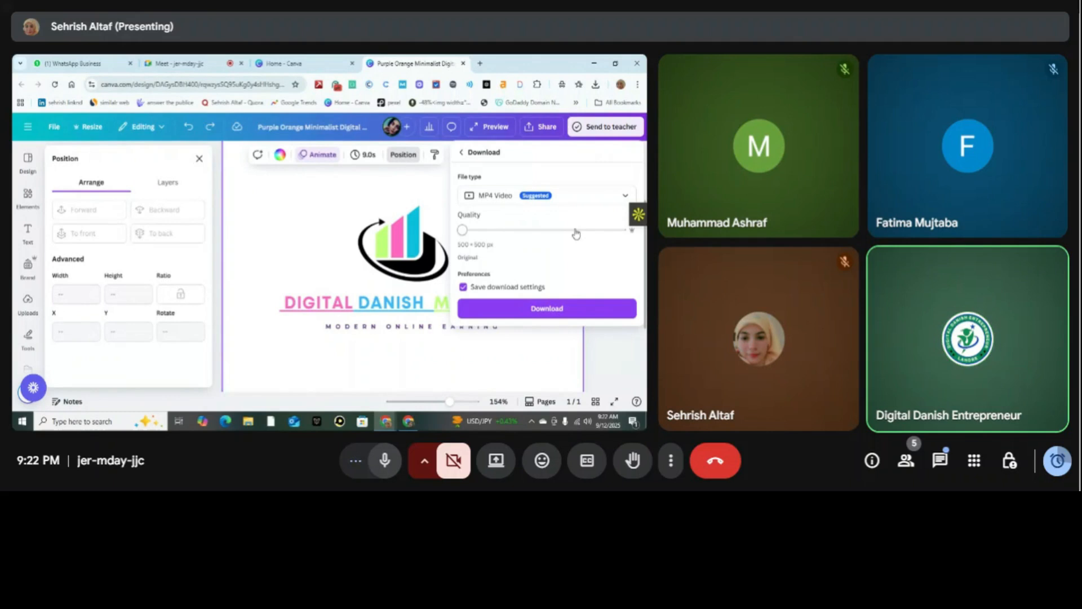
pyautogui.click(558, 308)
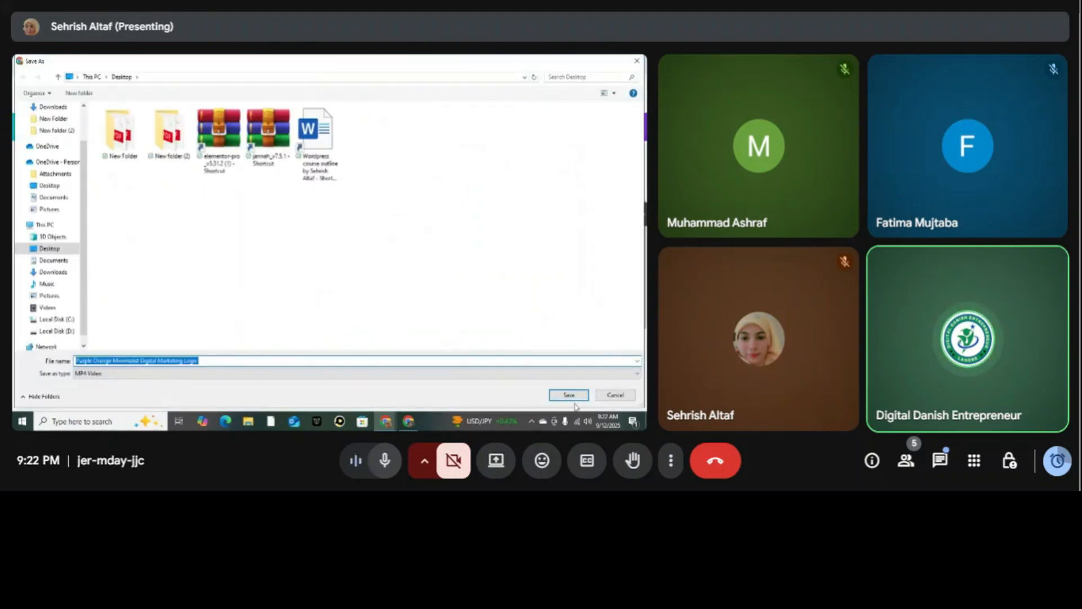
pyautogui.click(579, 399)
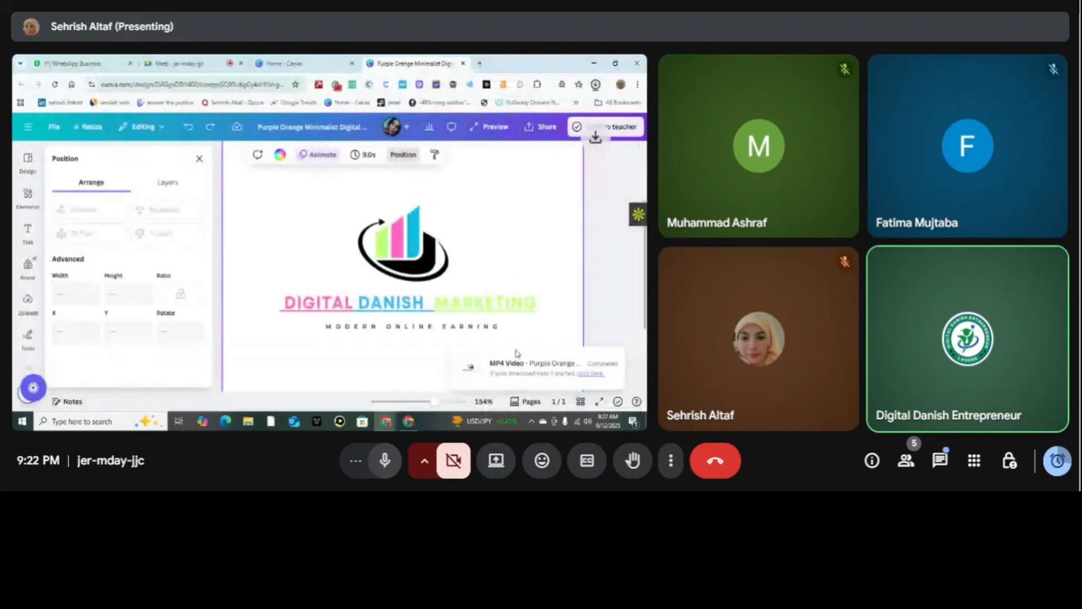
# Locate the downloaded MP4 in its Desktop folder, play the video, and close both the player and the folder.
pyautogui.click(596, 86)
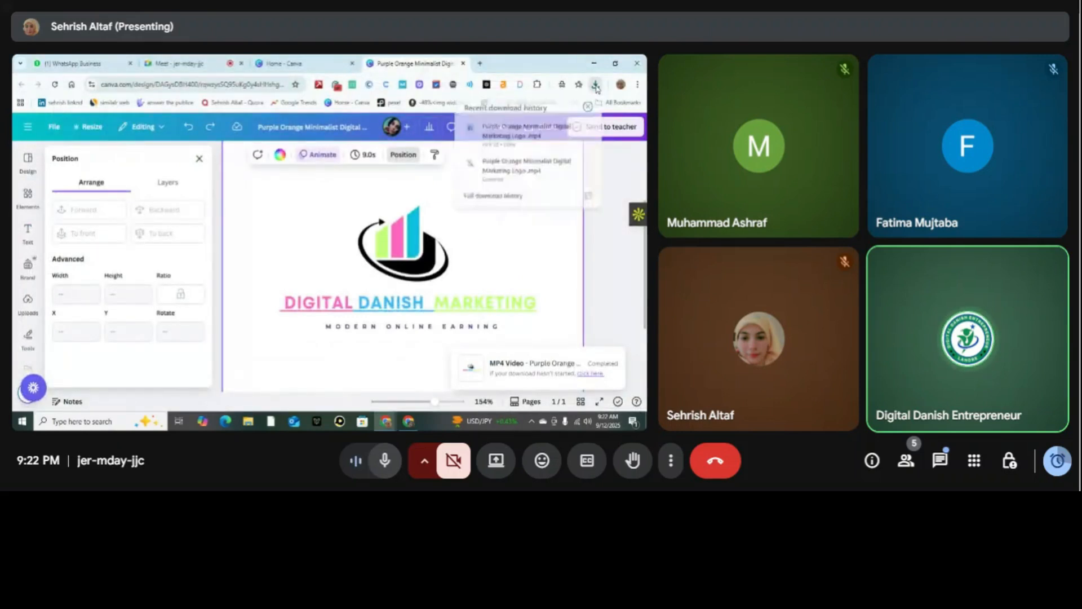
pyautogui.click(569, 129)
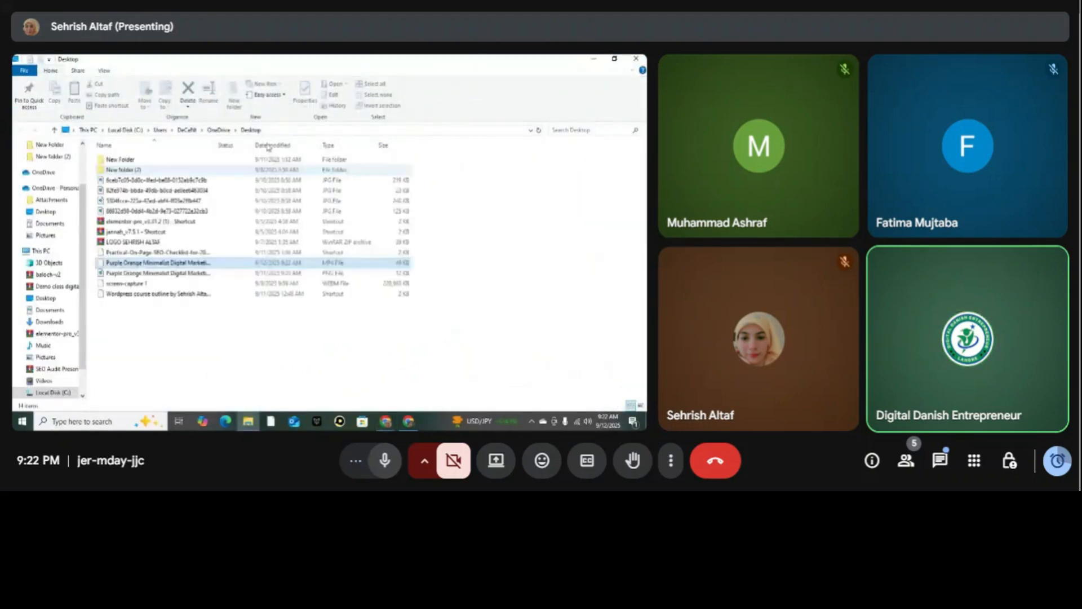
pyautogui.doubleClick(216, 265)
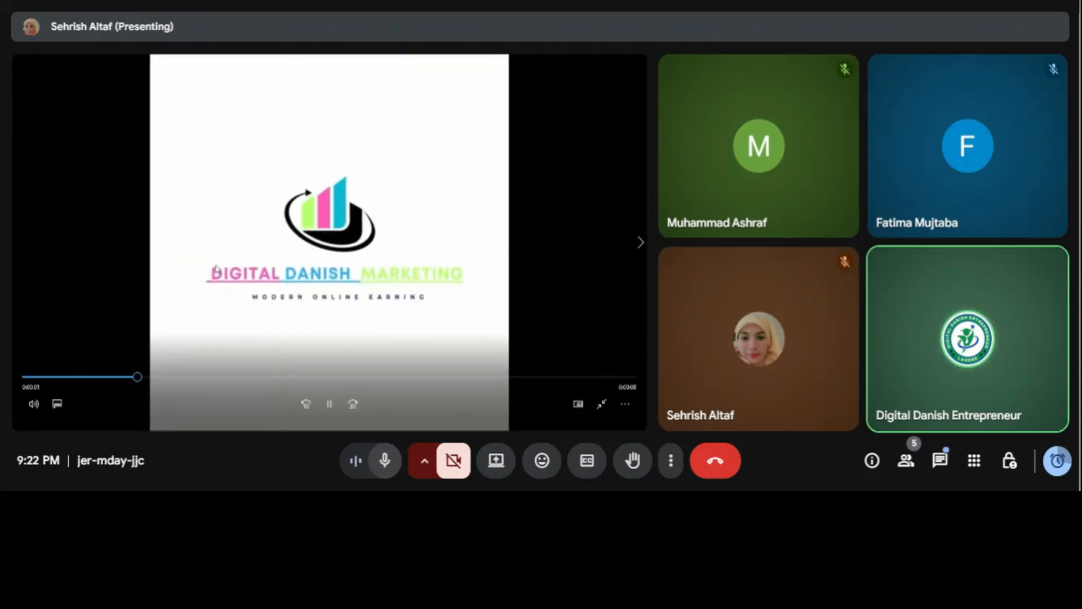
pyautogui.click(30, 378)
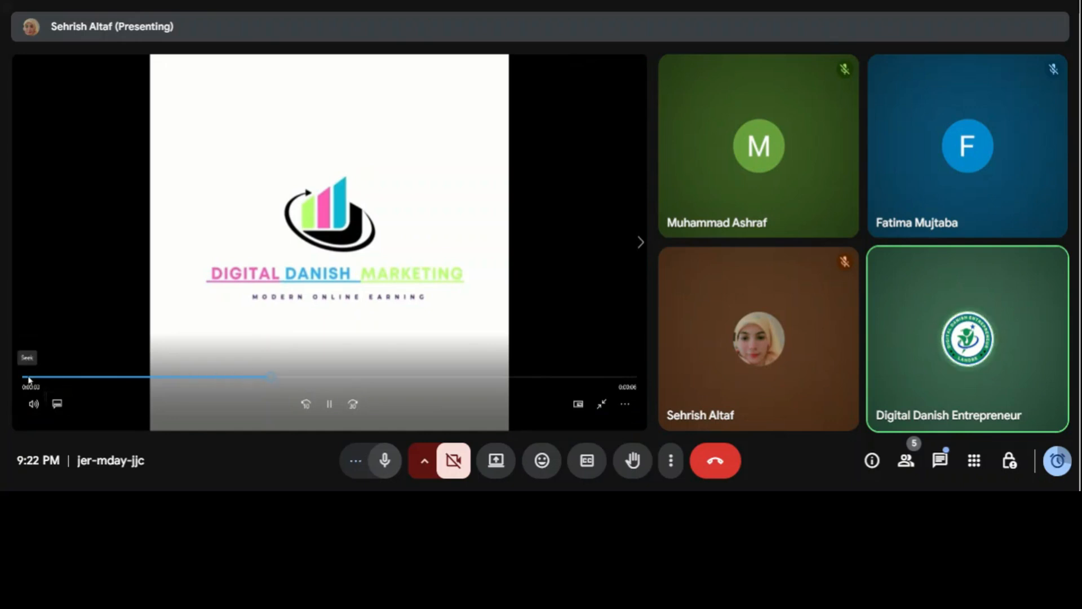
pyautogui.click(28, 378)
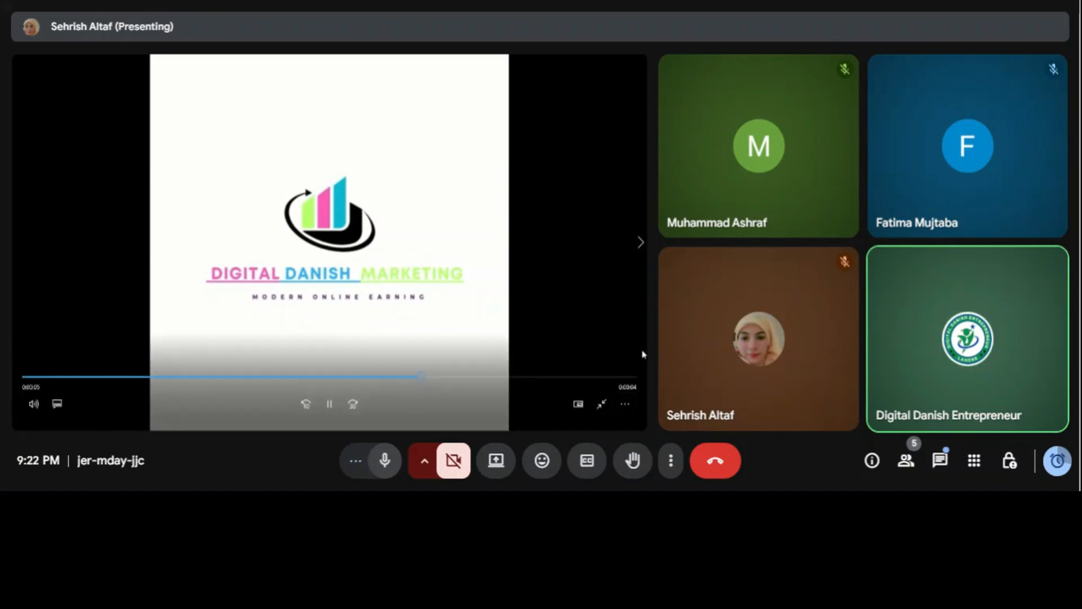
pyautogui.click(608, 402)
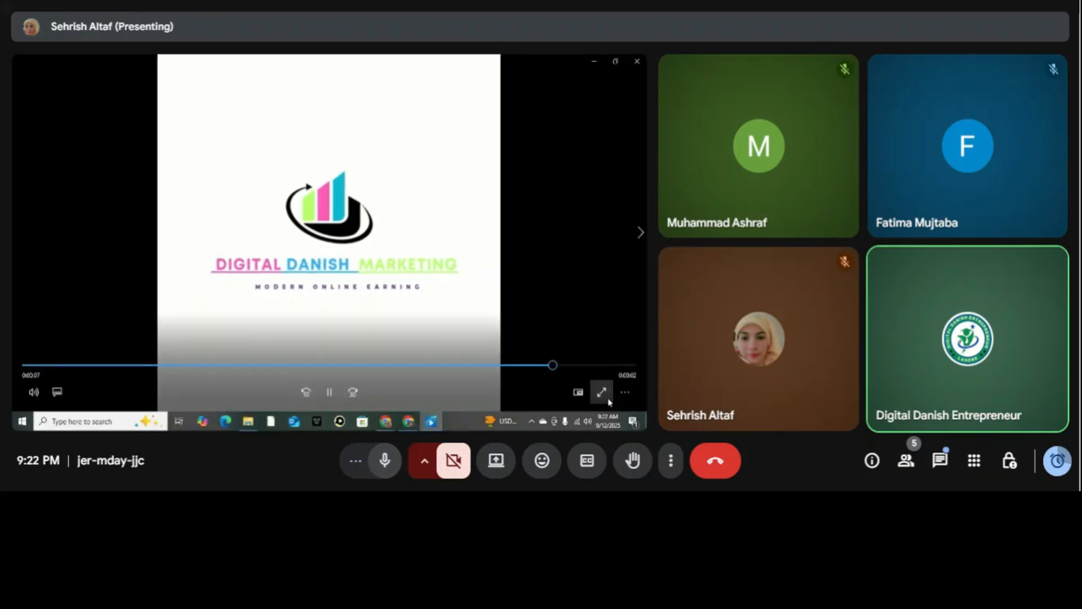
pyautogui.click(638, 61)
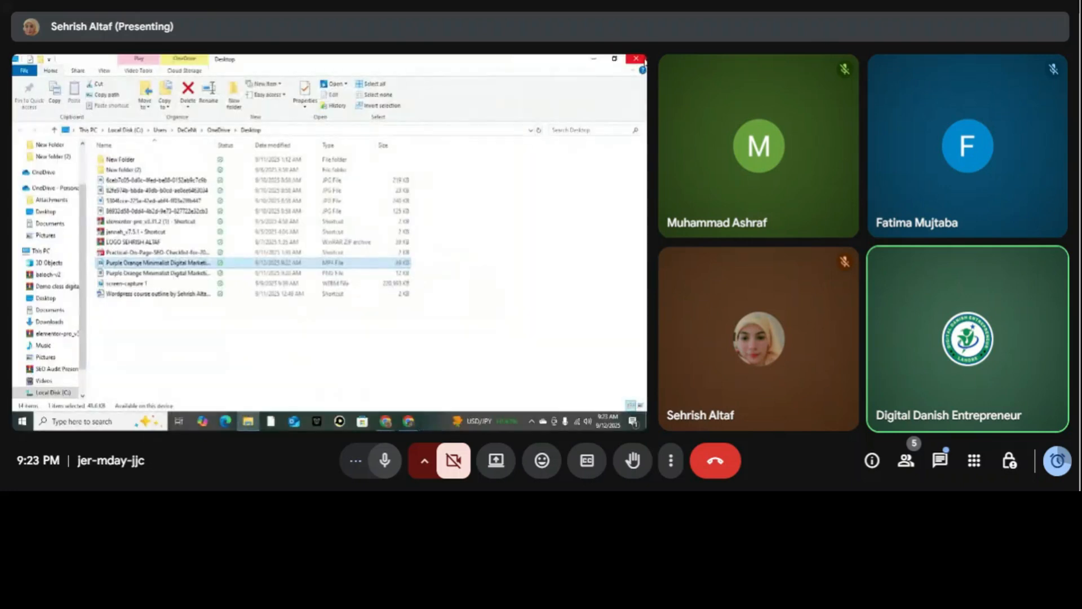
pyautogui.click(637, 59)
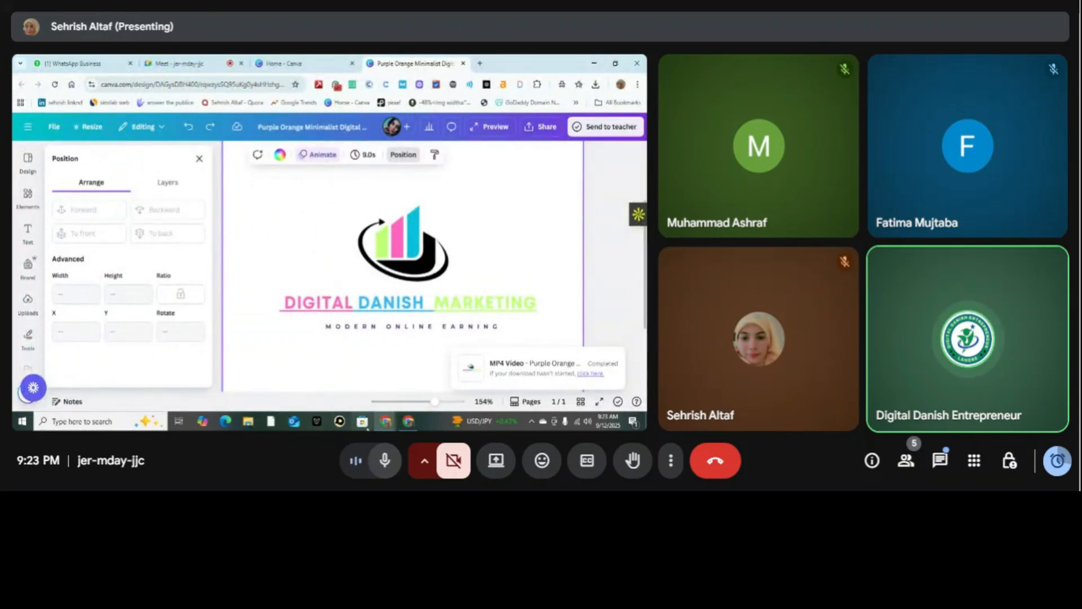
# Switch to the Canva AI browser window and set up a Design for me request for Social media in Facebook Post format.
pyautogui.click(407, 424)
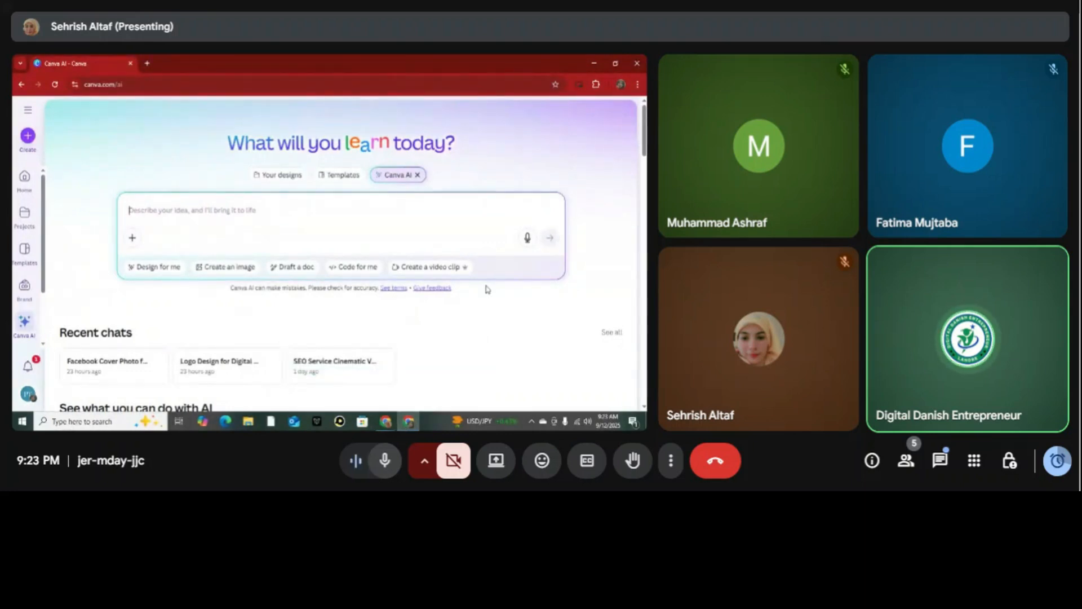
pyautogui.click(160, 267)
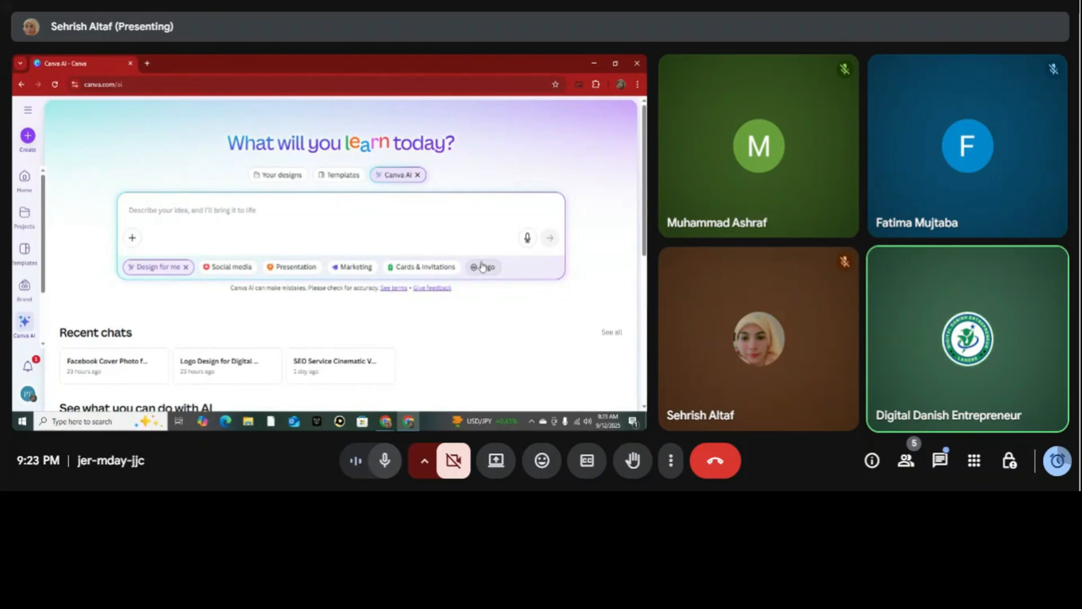
pyautogui.click(232, 266)
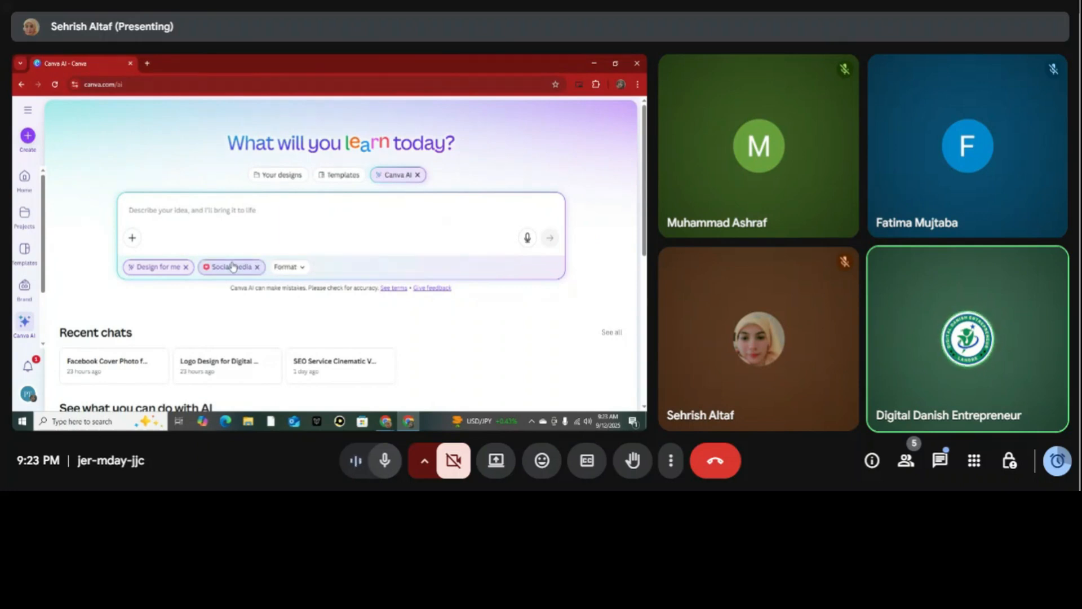
pyautogui.click(146, 63)
pyautogui.click(88, 63)
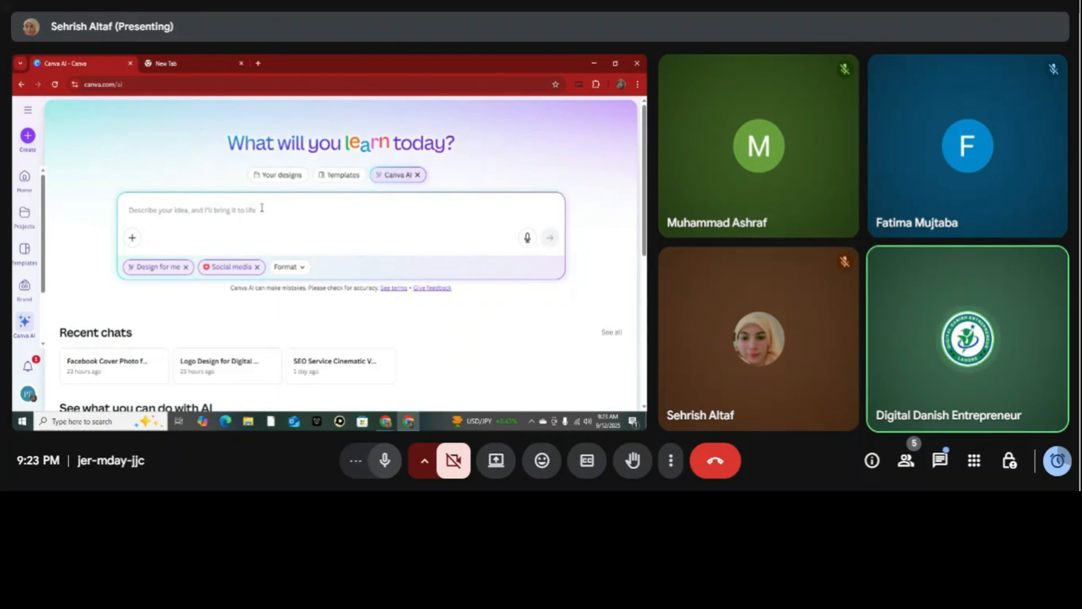
pyautogui.click(306, 272)
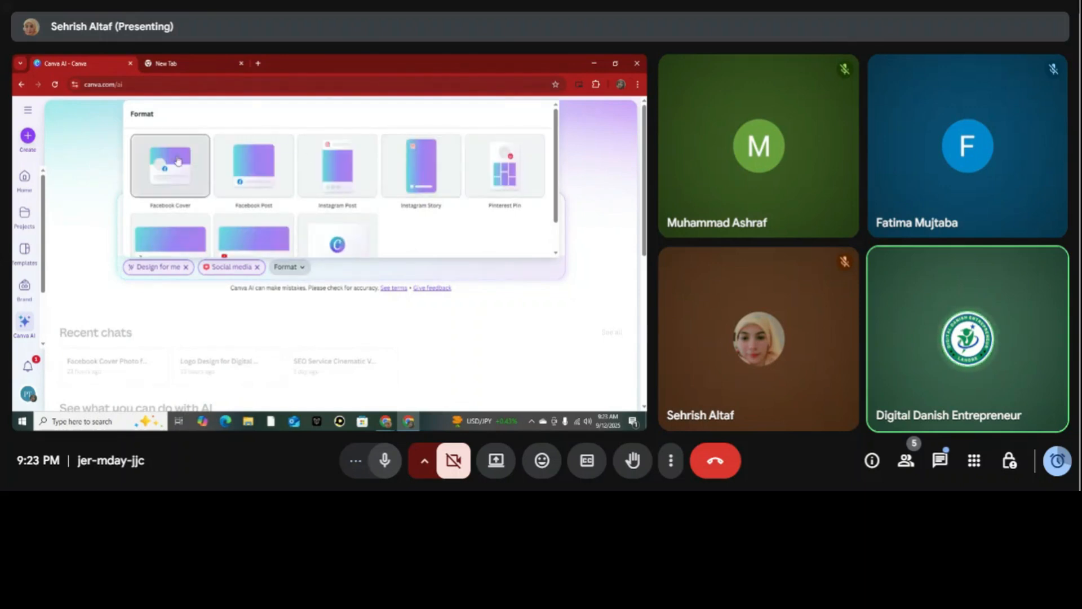
pyautogui.click(269, 181)
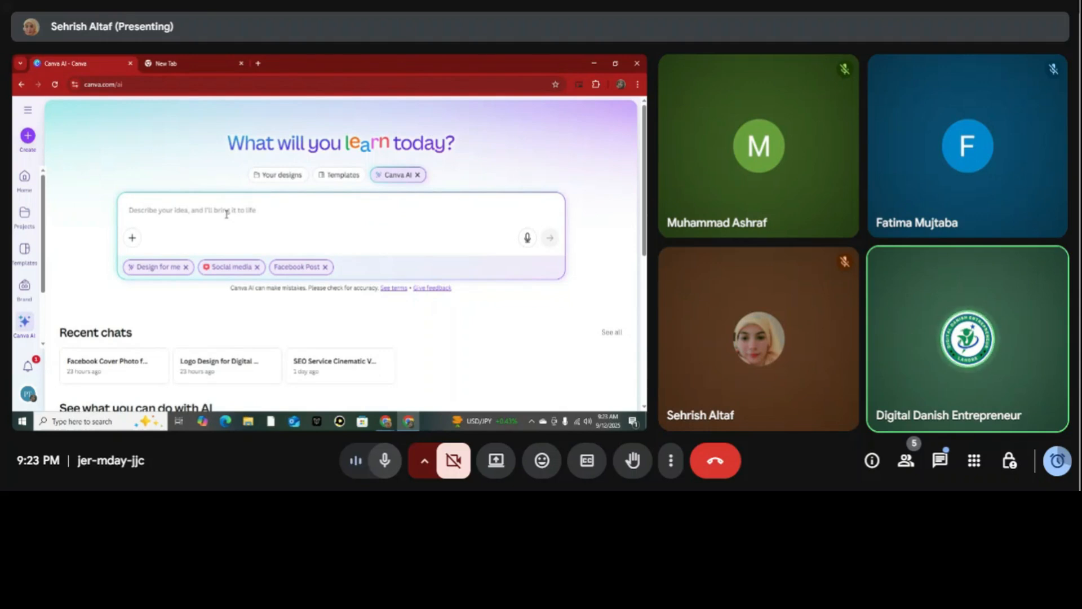
# Attach the uploaded agency logo image to the Facebook Post request.
pyautogui.click(133, 238)
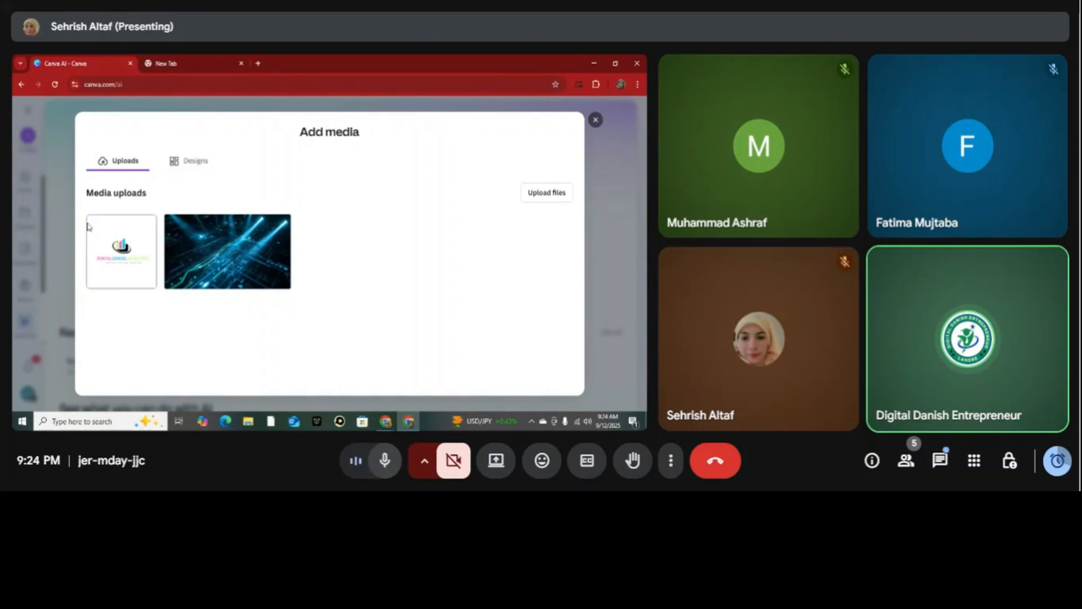
pyautogui.click(133, 239)
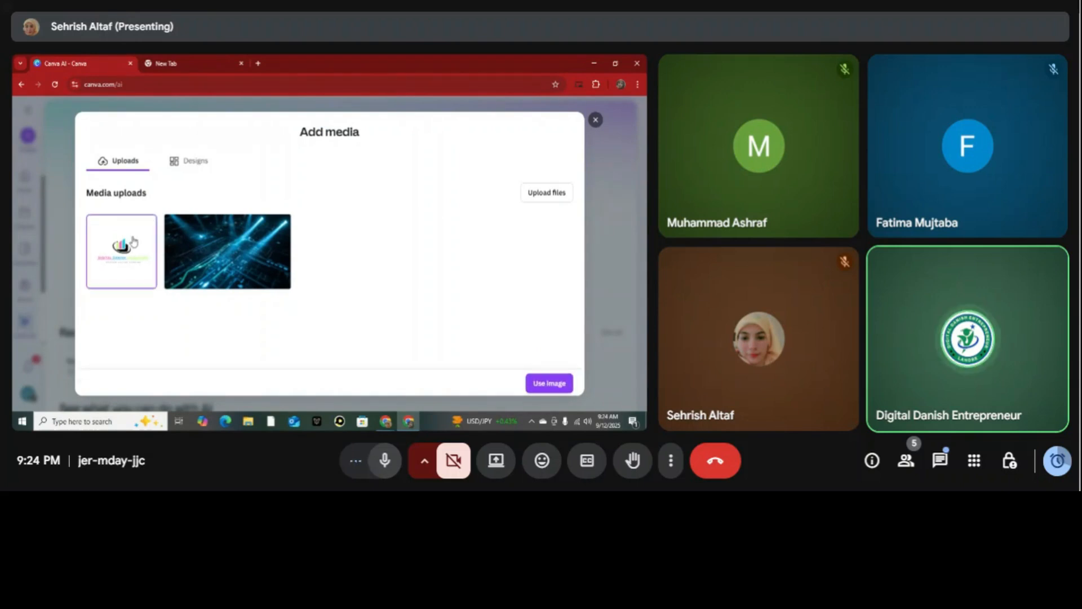
pyautogui.click(549, 382)
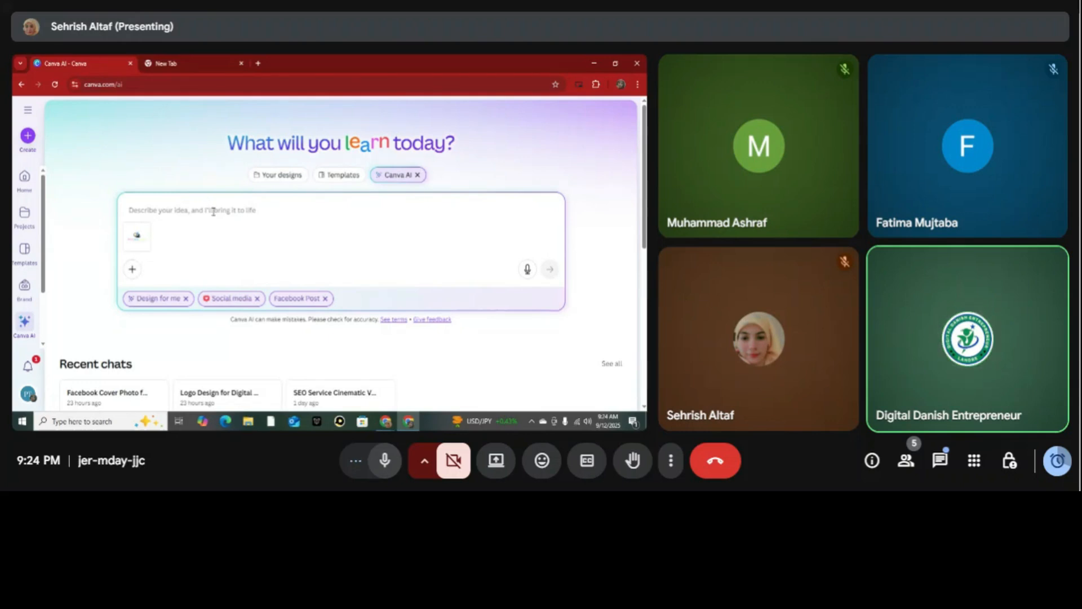
pyautogui.write('w')
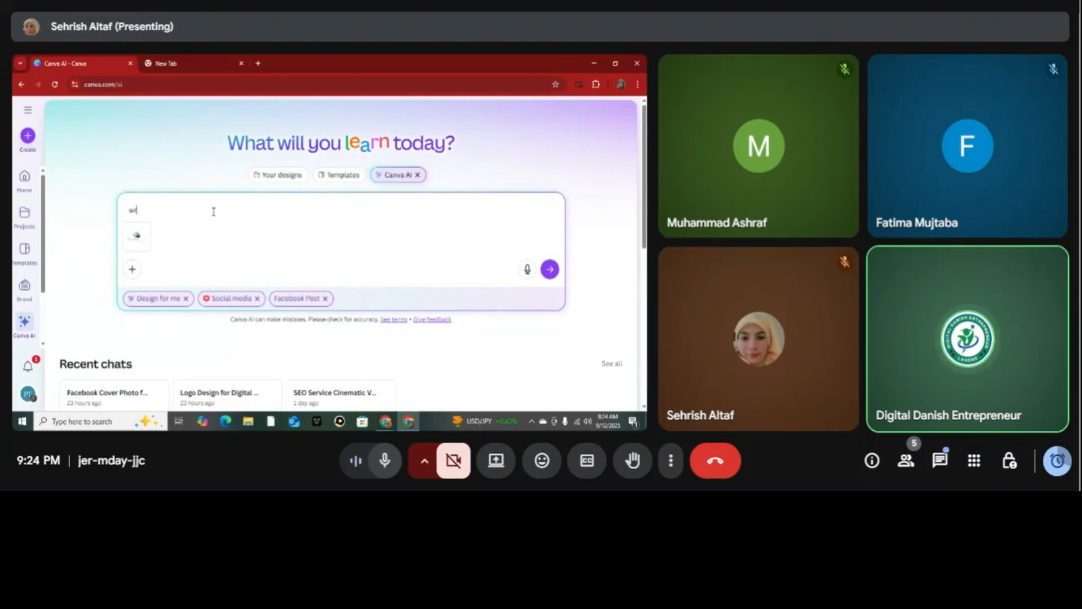
pyautogui.write('rite a fb post')
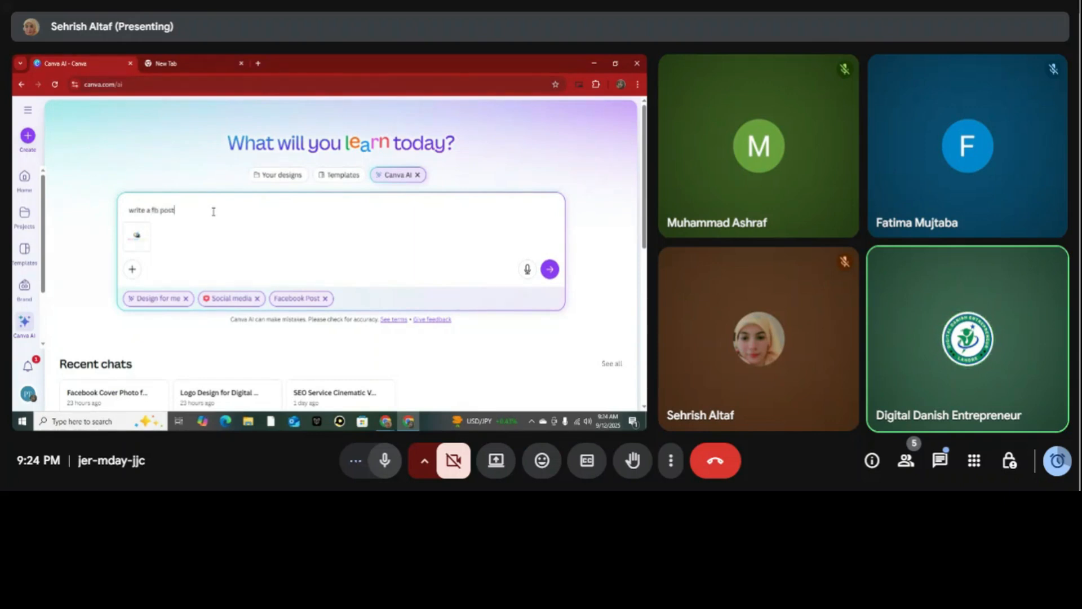
# Replace the whole prompt with "create a fb image for my clint, use given logo side of post".
pyautogui.hotkey('ctrl', 'a')
pyautogui.write('create a fb imGE')
pyautogui.press('BackSpace')
pyautogui.press('BackSpace')
pyautogui.write('age for my client, use giv')
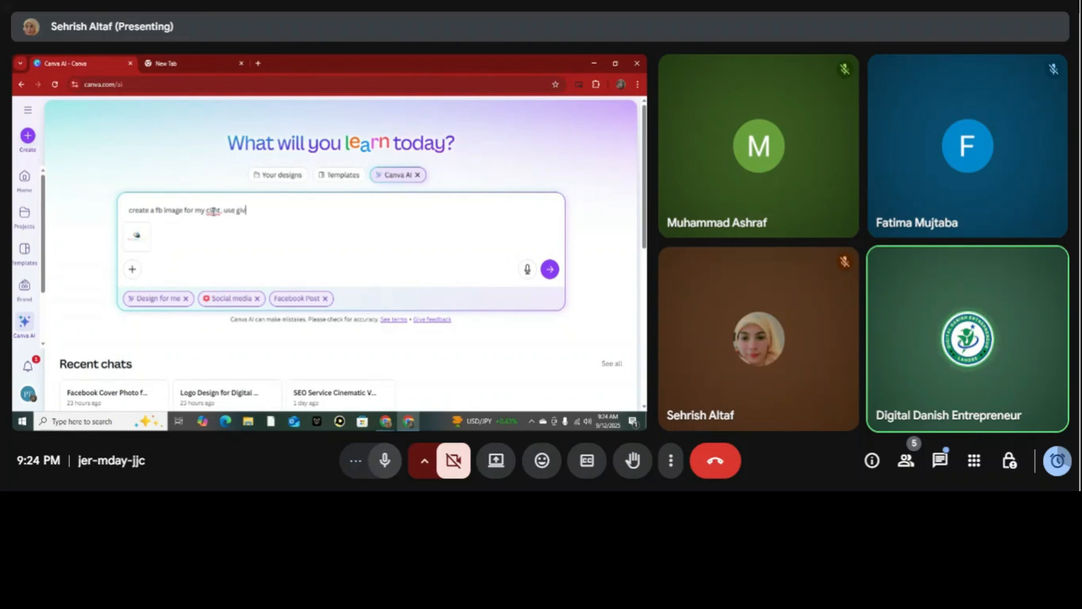
pyautogui.write('en  ')
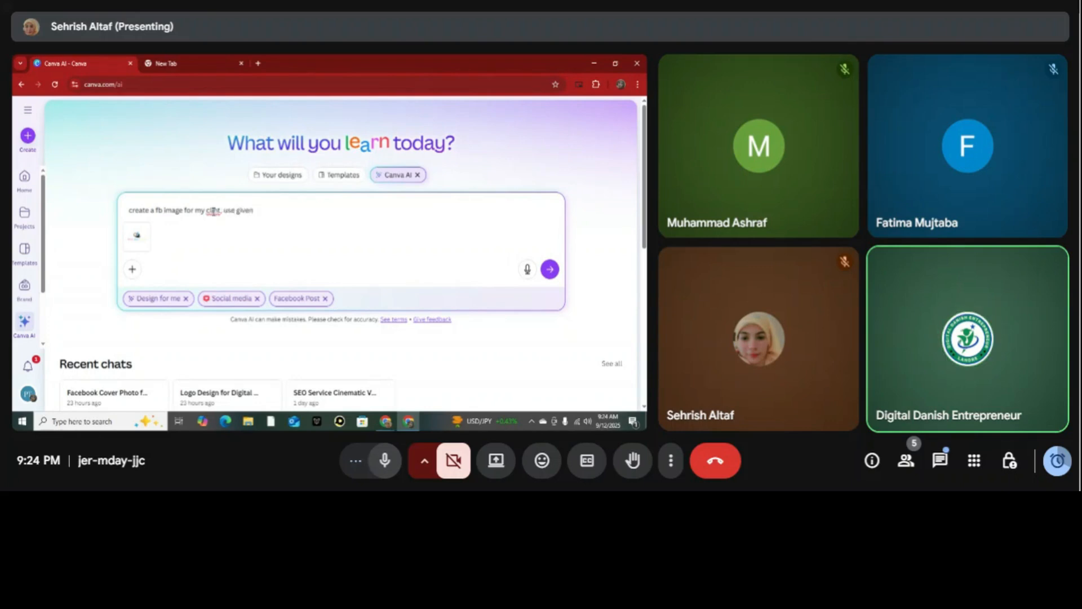
pyautogui.write('logo side of post , its digital marketing ag')
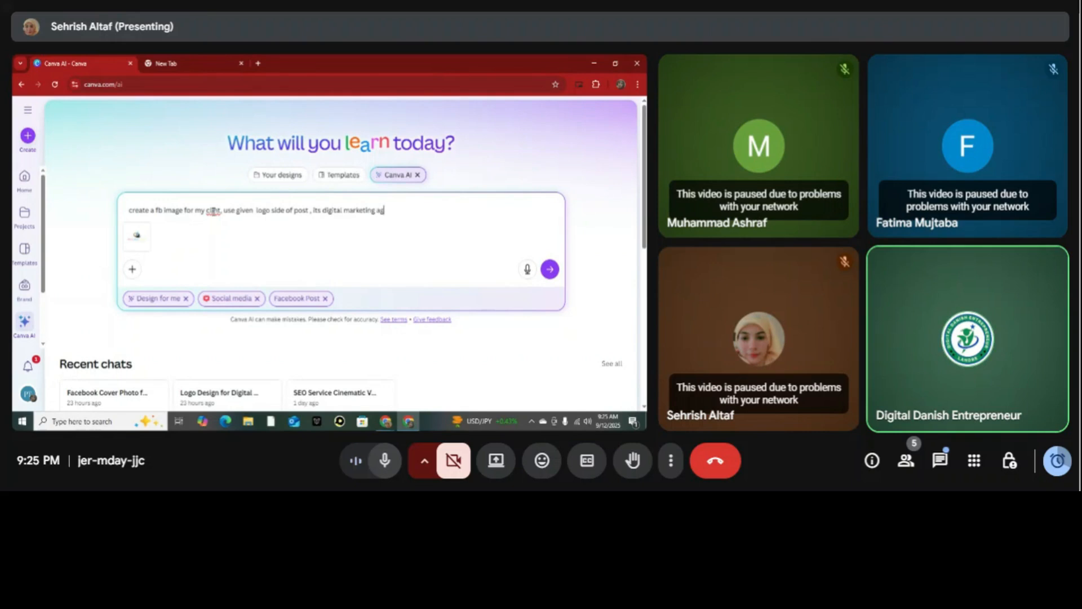
pyautogui.write('ency ')
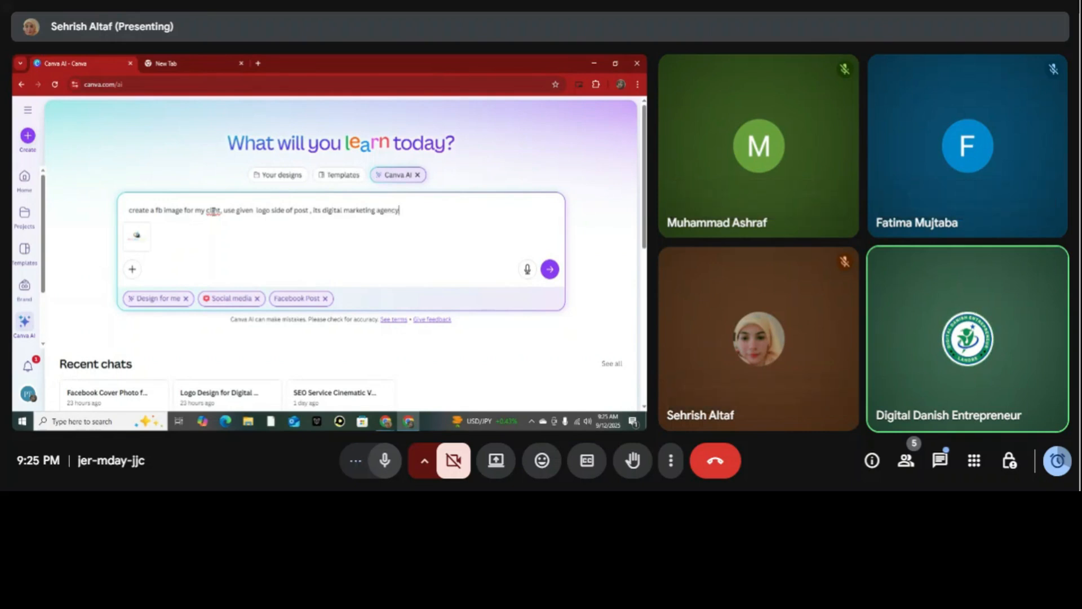
pyautogui.write(', offer differnt course like s')
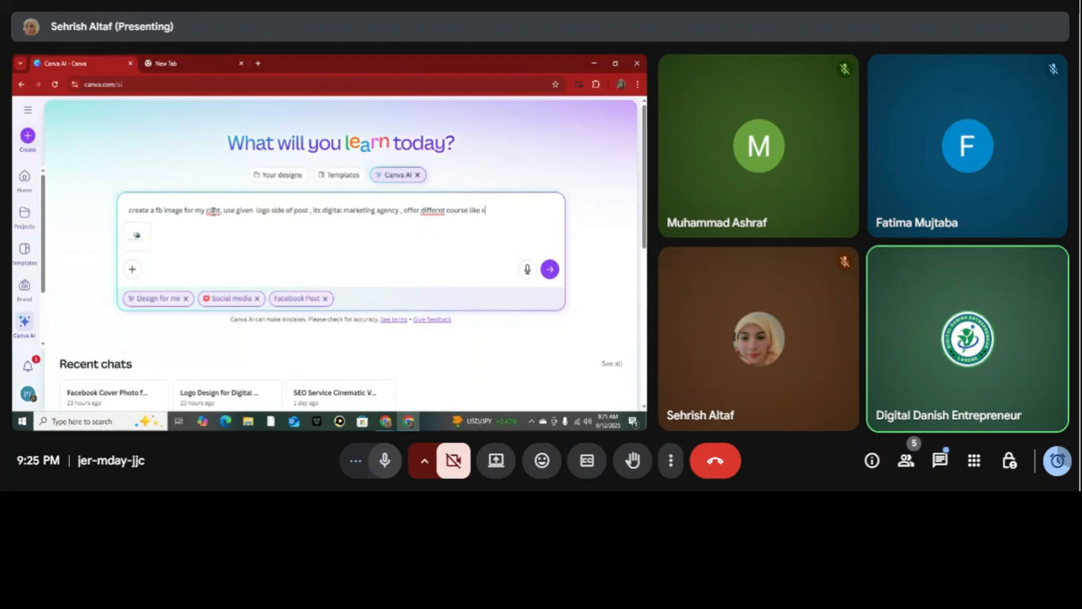
pyautogui.write('eo, can')
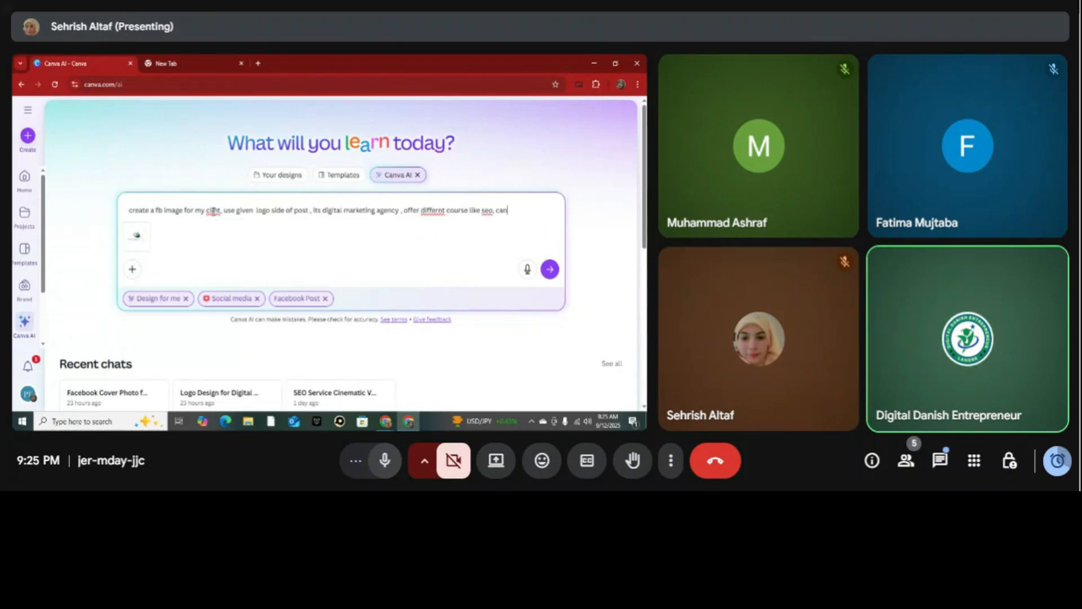
pyautogui.write('va, SMM, Dm')
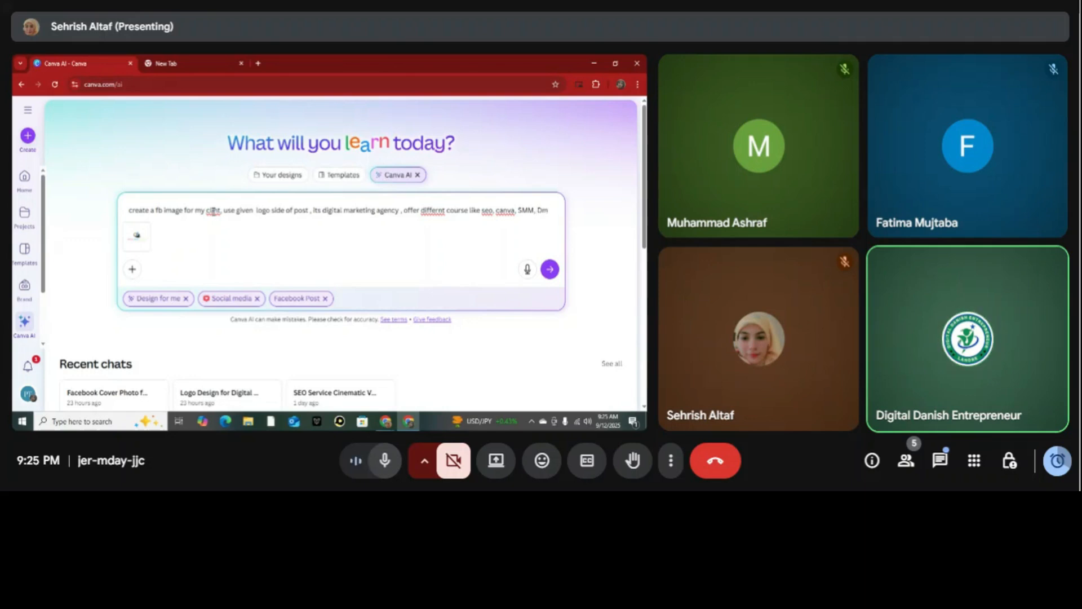
# Add to the prompt that it is a digital marketing agency offering different courses like seo, canva, SMM and DM.
pyautogui.press('BackSpace')
pyautogui.write('M, ,')
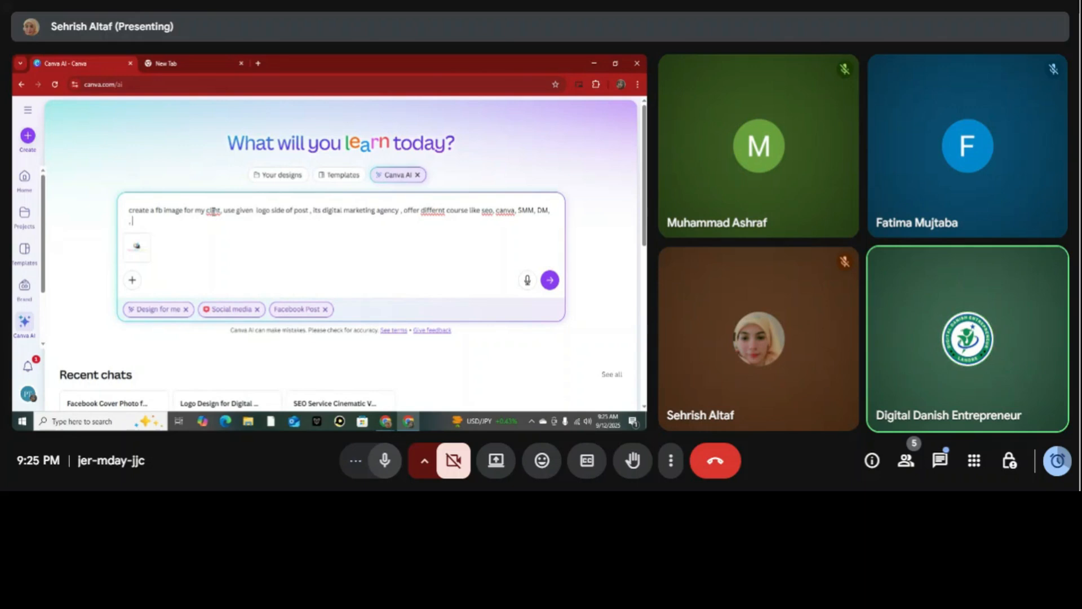
# Continue the prompt with a request to use professional color, worded "use profesal color, and".
pyautogui.write('use')
pyautogui.write(' profess')
pyautogui.write('on')
pyautogui.press('BackSpace')
pyautogui.press('BackSpace')
pyautogui.press('BackSpace')
pyautogui.write('al color, and')
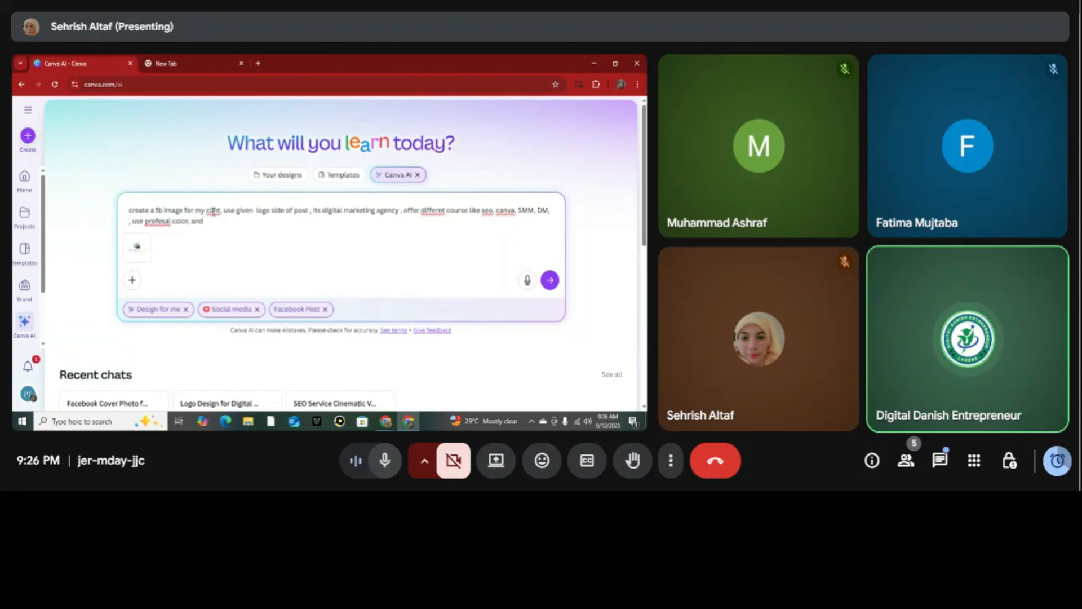
pyautogui.write(' ad')
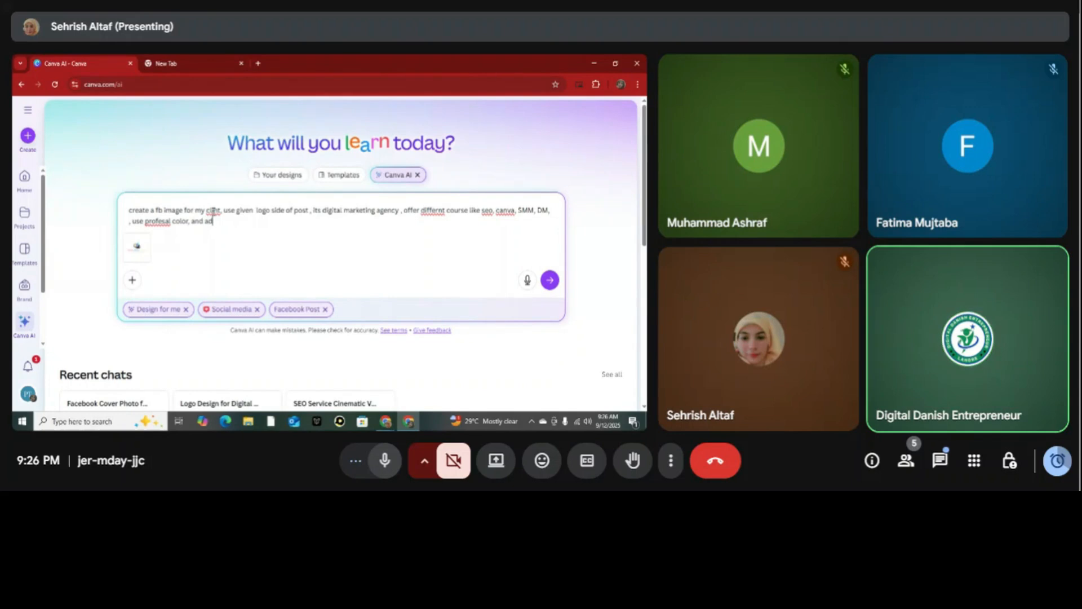
pyautogui.write('d phone number, 000')
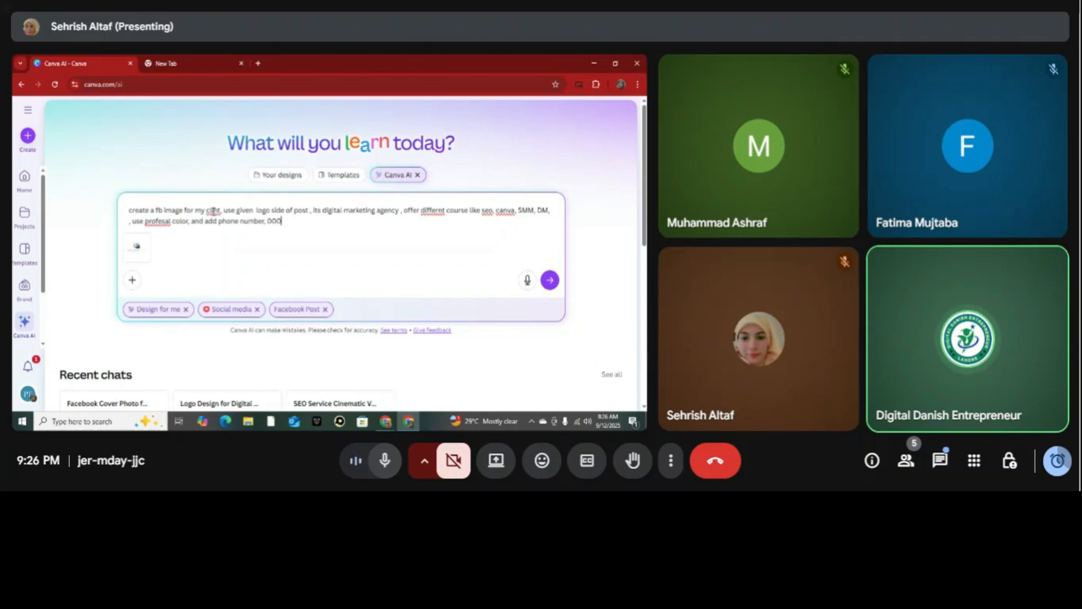
pyautogui.write('000, gmail. ')
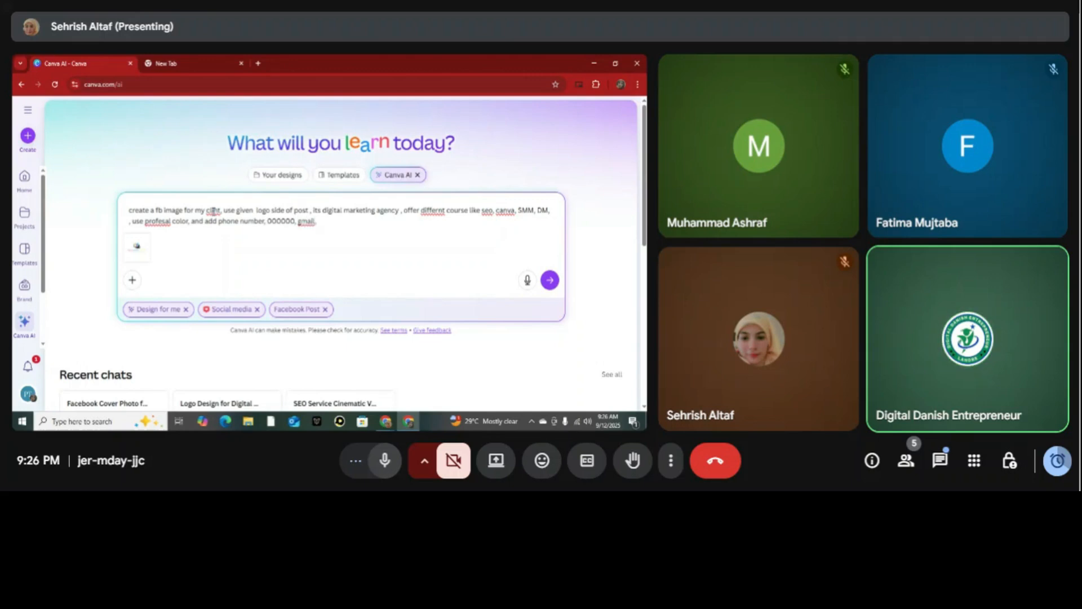
pyautogui.press('BackSpace')
pyautogui.press('BackSpace')
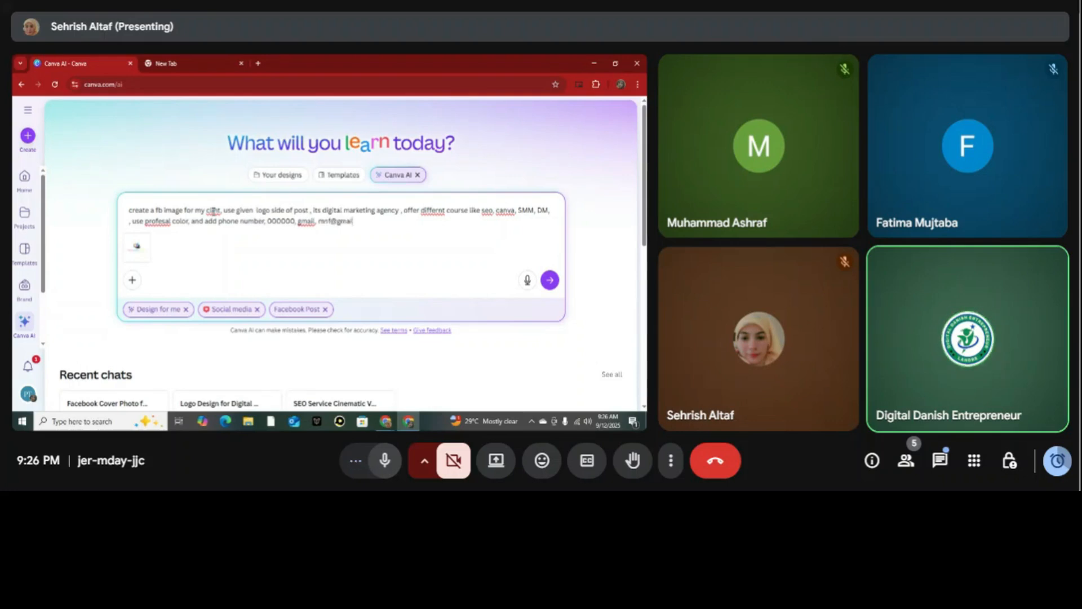
# Search Google for deepseek in the other browser tab and open the DeepSeek chat from its website.
pyautogui.click(194, 60)
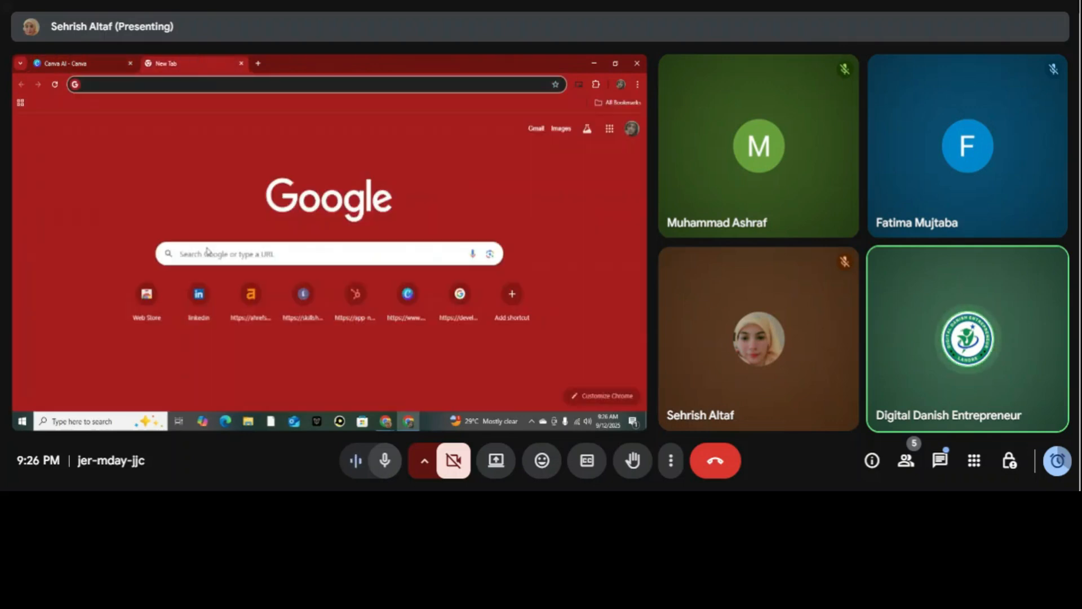
pyautogui.click(277, 253)
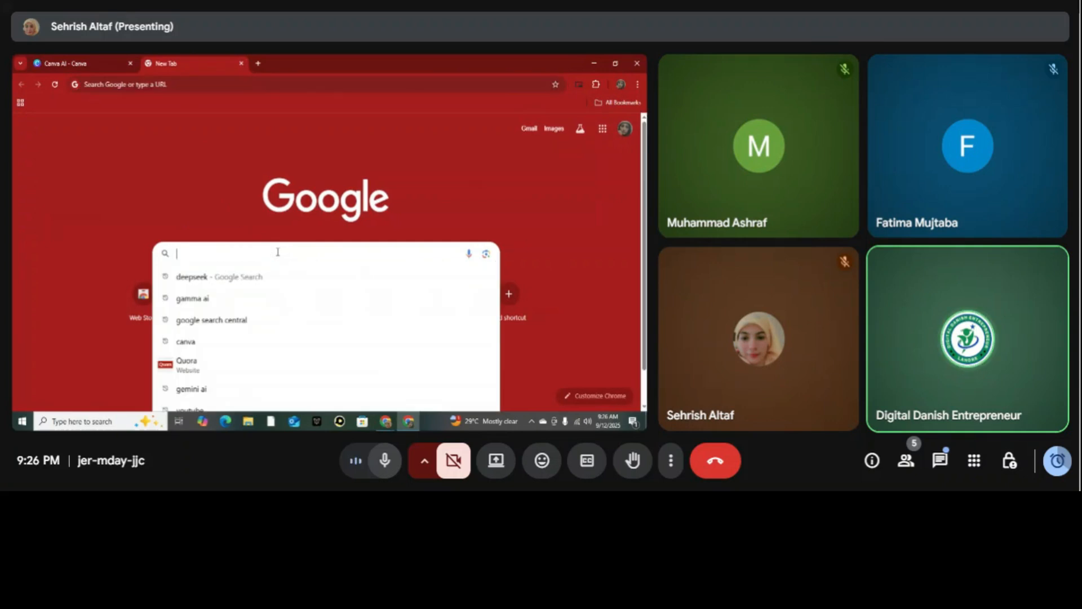
pyautogui.click(250, 277)
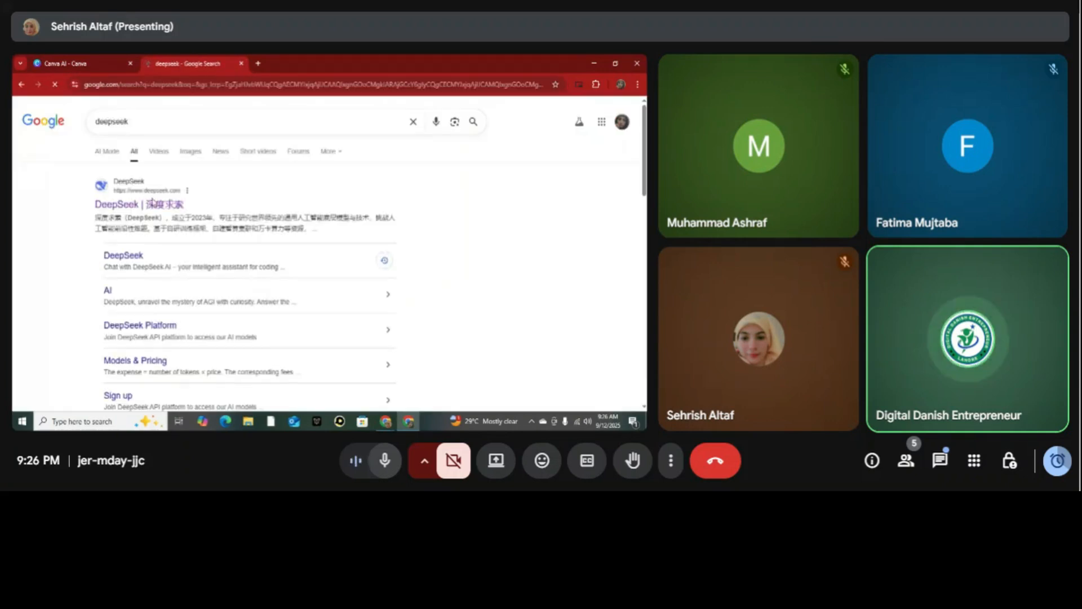
pyautogui.click(130, 206)
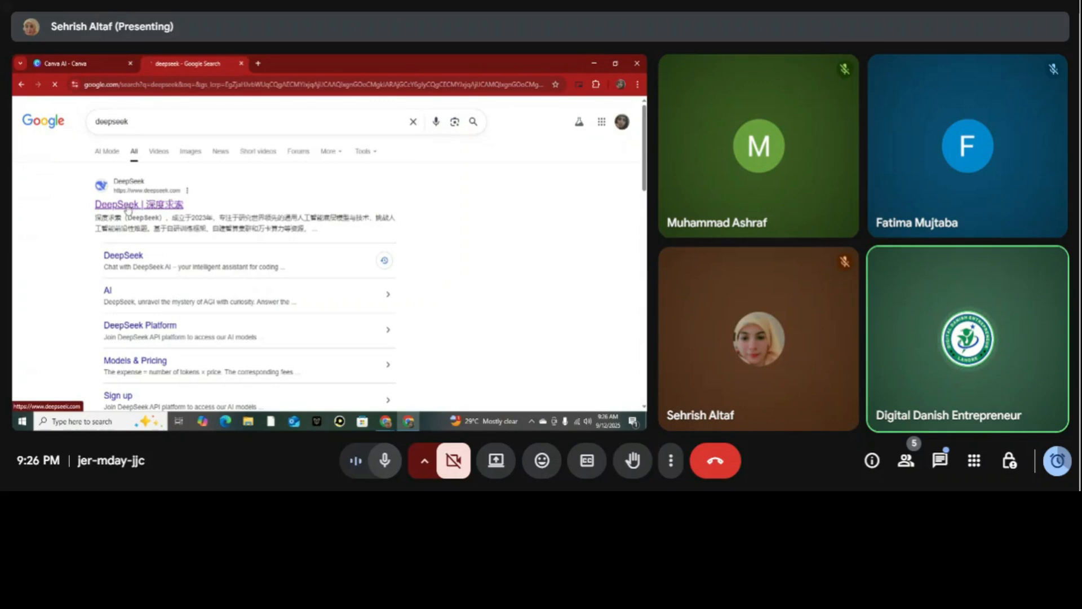
pyautogui.click(79, 62)
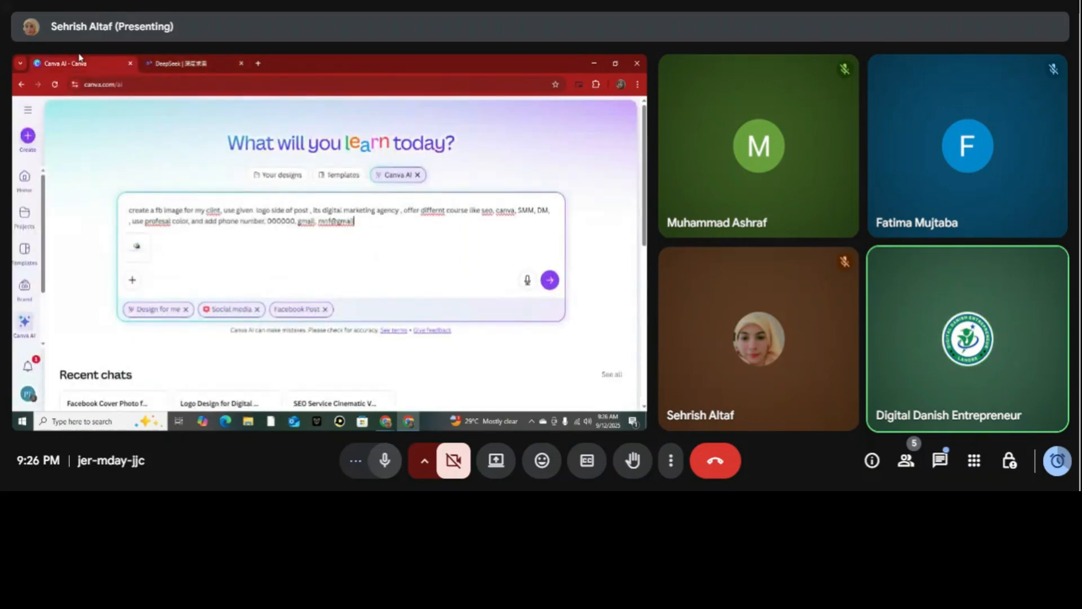
pyautogui.click(175, 59)
pyautogui.click(223, 322)
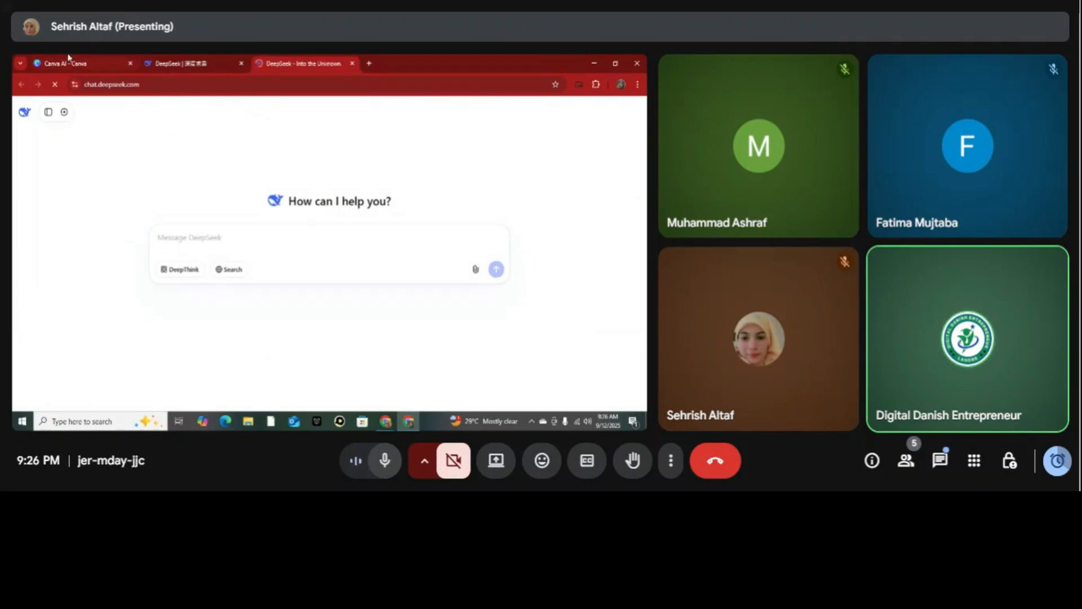
# Copy the draft prompt from Canva AI and have DeepSeek rewrite it professionally, looking through the reply.
pyautogui.click(68, 57)
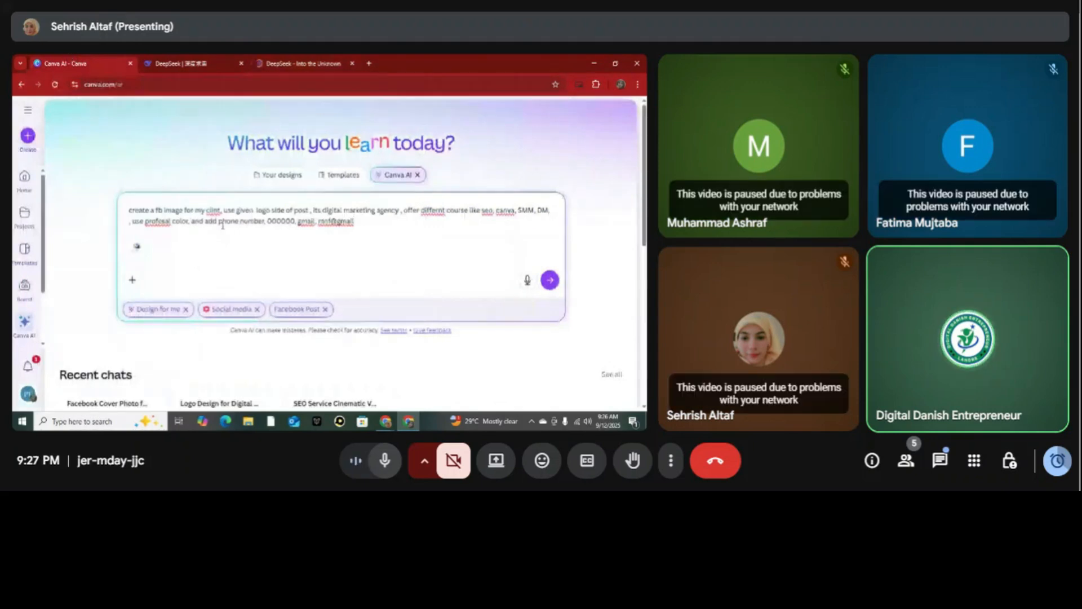
pyautogui.click(312, 58)
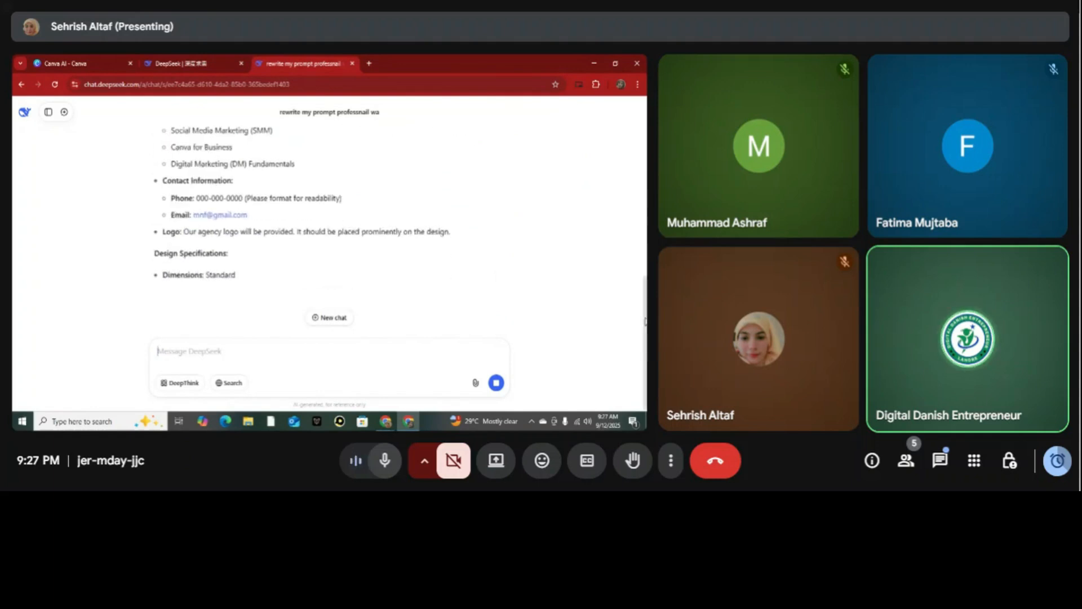
pyautogui.scroll(5, 643, 258)
pyautogui.moveTo(644, 258); pyautogui.dragTo(643, 327)
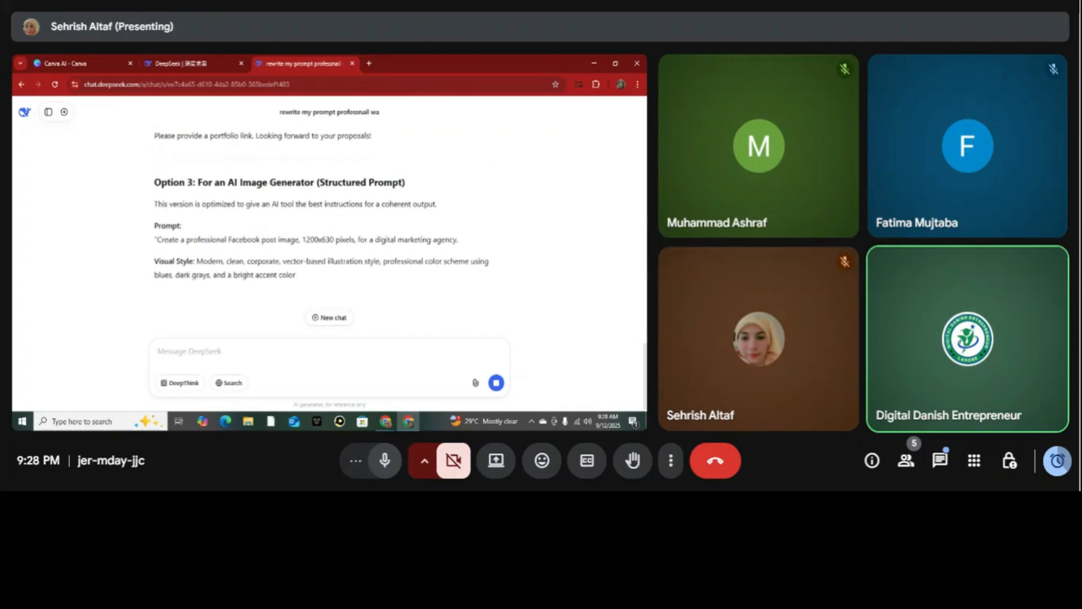
# Copy DeepSeek's Option 3 image generator prompt from "Create a professional Facebook post image" through the contact information line.
pyautogui.moveTo(257, 255); pyautogui.dragTo(488, 347)
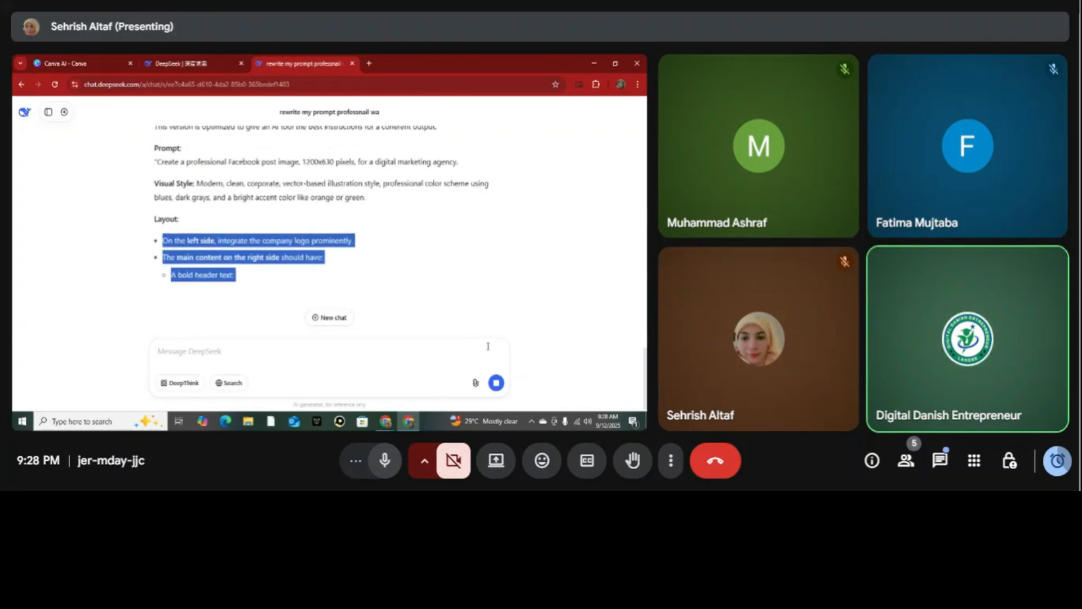
pyautogui.click(554, 231)
pyautogui.moveTo(644, 361); pyautogui.dragTo(643, 346)
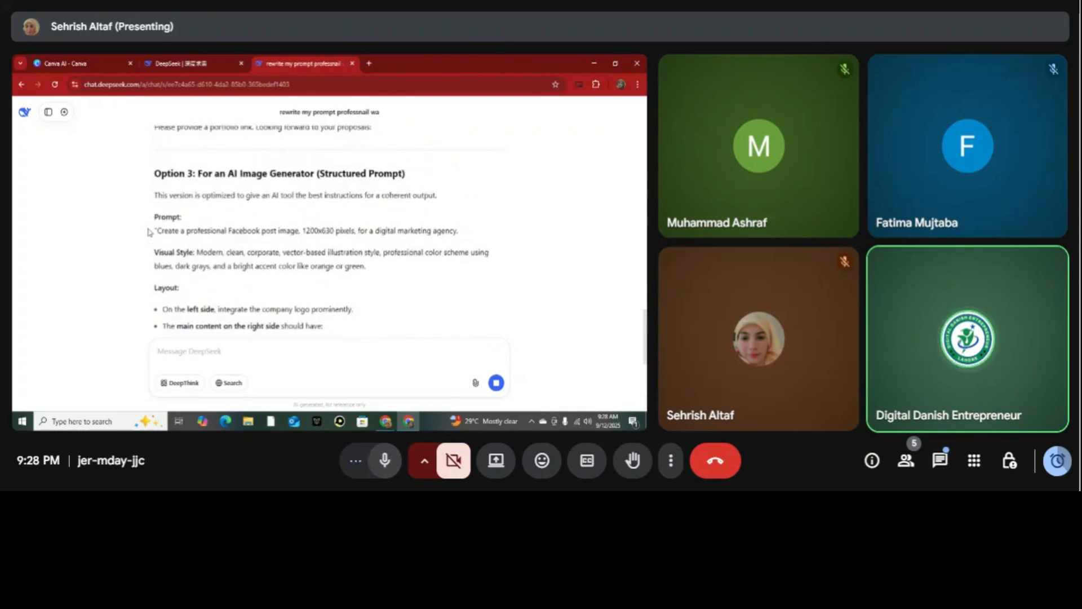
pyautogui.moveTo(155, 229); pyautogui.dragTo(466, 275)
pyautogui.click(466, 277)
pyautogui.moveTo(157, 230); pyautogui.dragTo(282, 263)
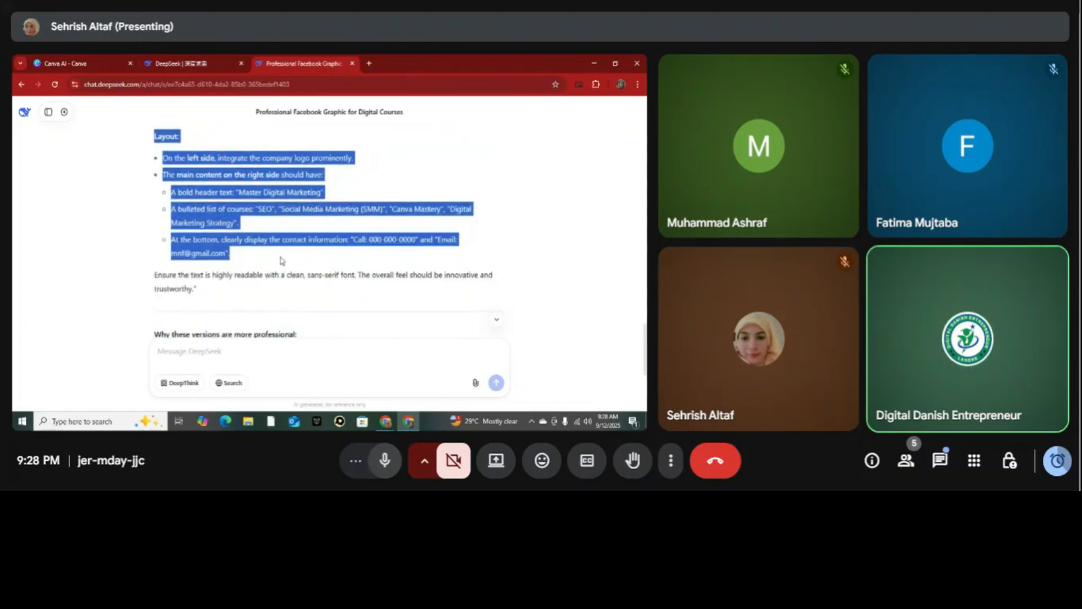
# Return to Canva AI, replace the draft with the copied DeepSeek prompt, and submit it to generate the Facebook post.
pyautogui.click(91, 60)
pyautogui.press('BackSpace')
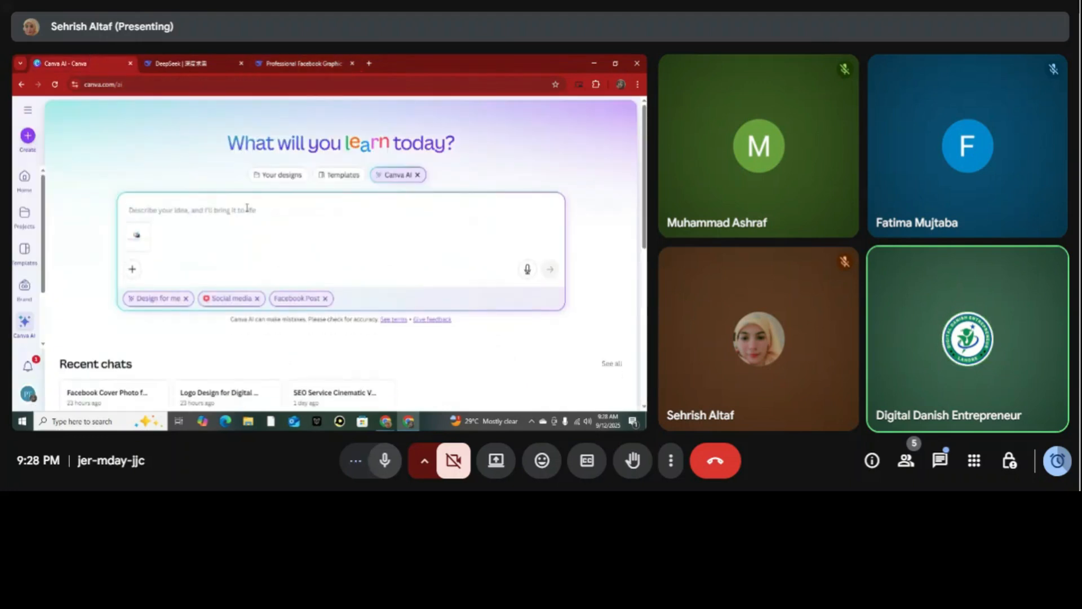
pyautogui.hotkey('ctrl', 'v')
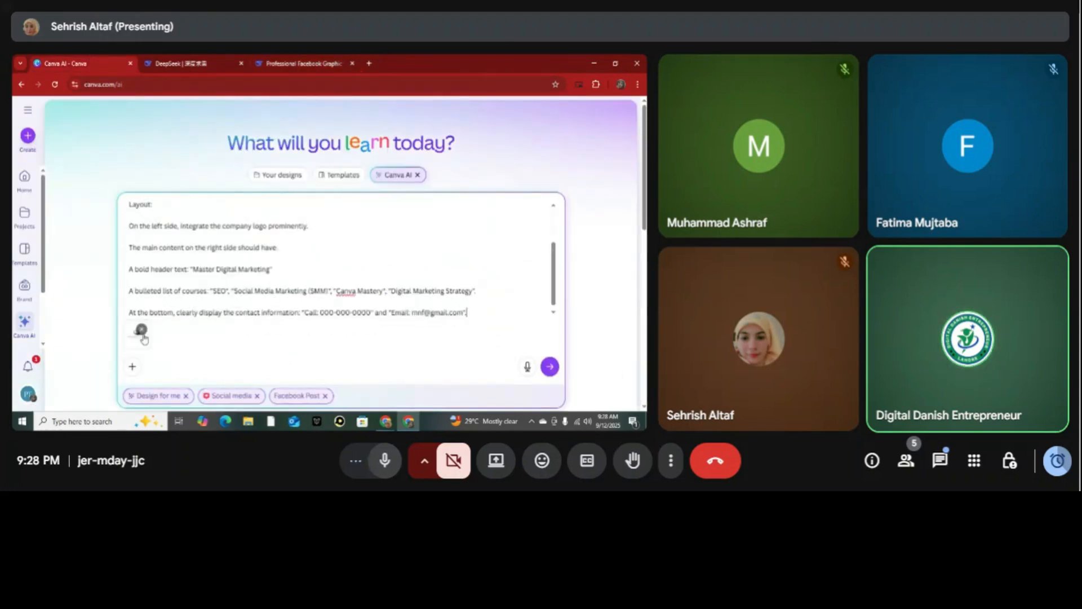
pyautogui.click(549, 367)
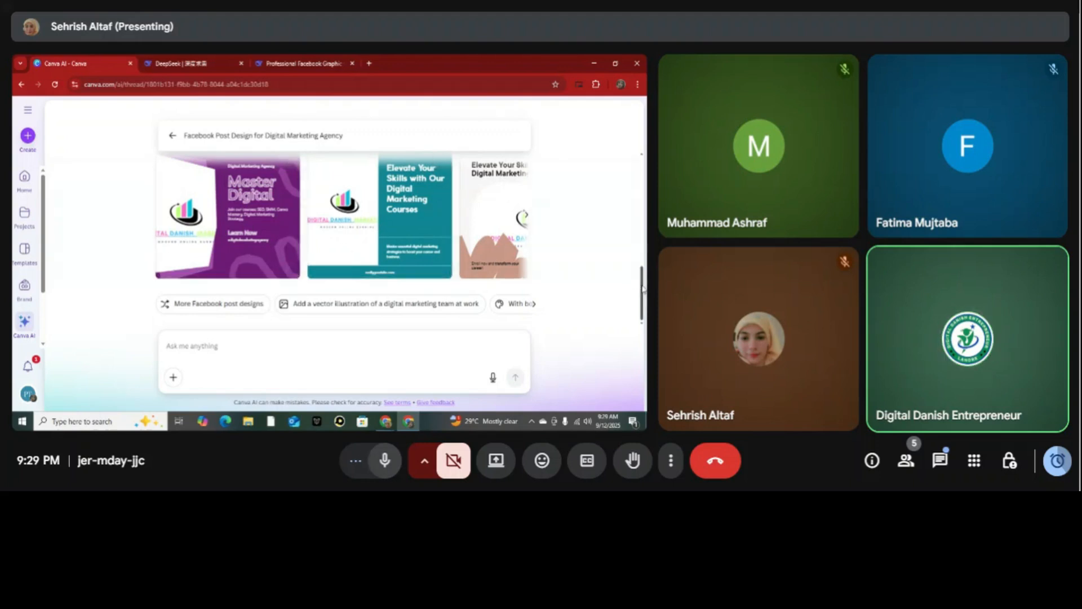
# Look through the generated Facebook post designs and open the purple "Master Digital" one for editing.
pyautogui.scroll(2, 643, 289)
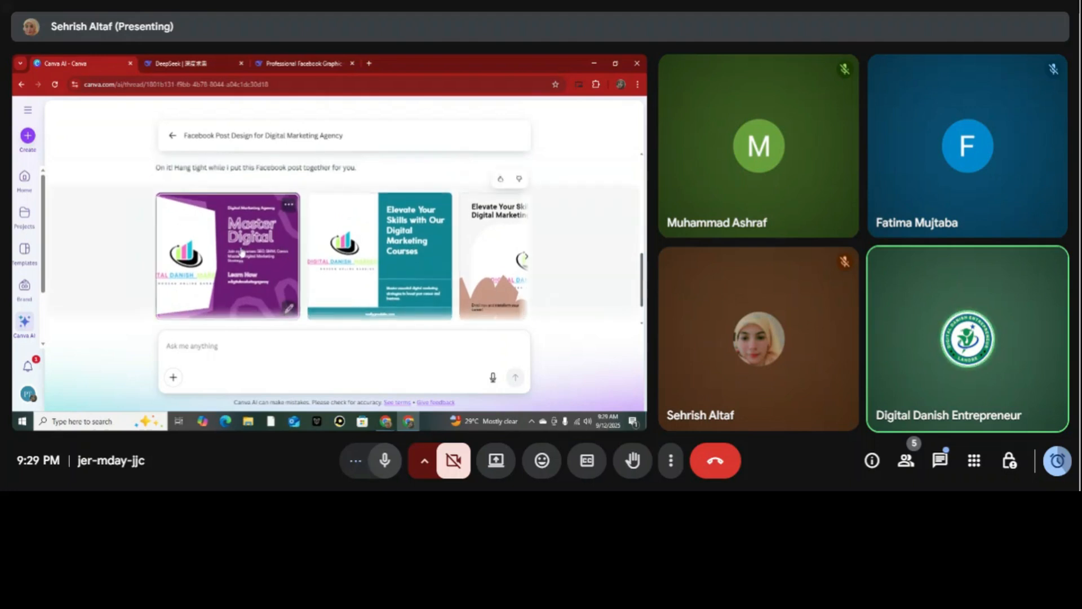
pyautogui.click(525, 260)
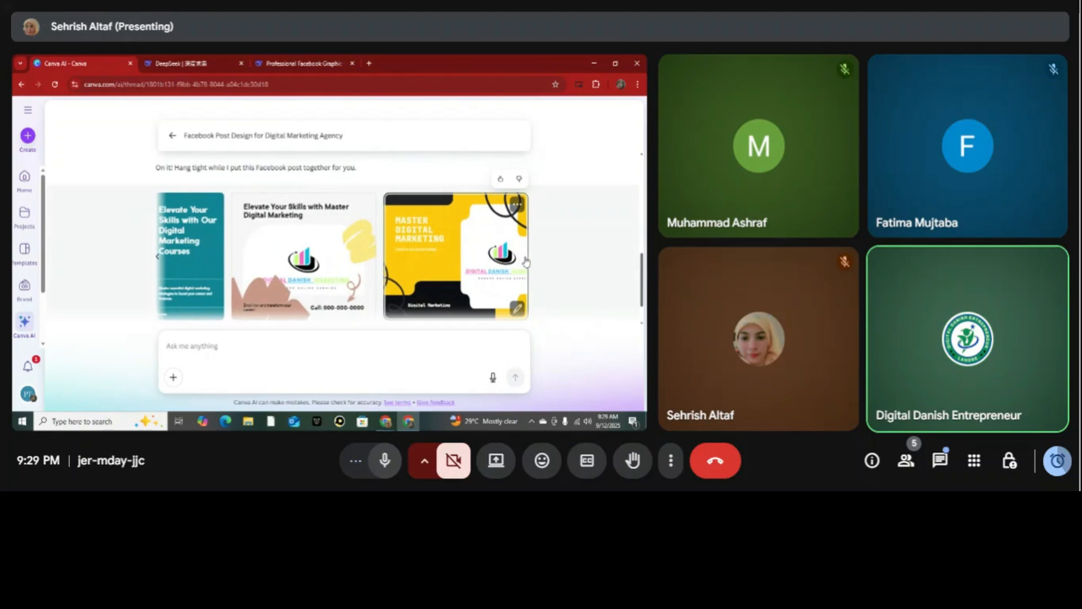
pyautogui.click(157, 259)
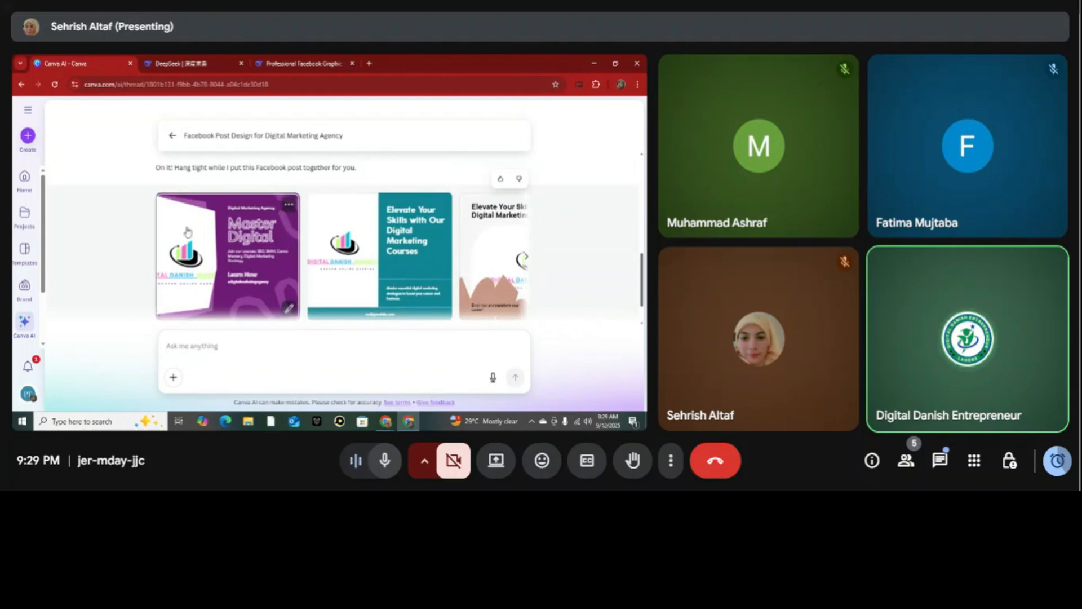
pyautogui.click(235, 249)
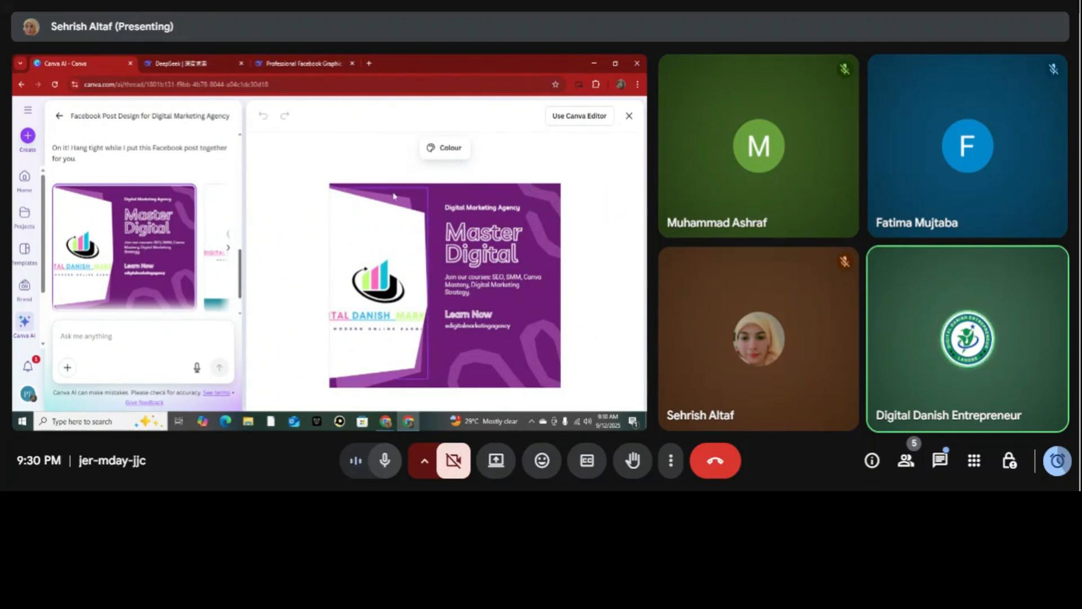
# Replace the picture in the purple design's white frame with the Digital Danish logo from the uploaded images.
pyautogui.click(385, 306)
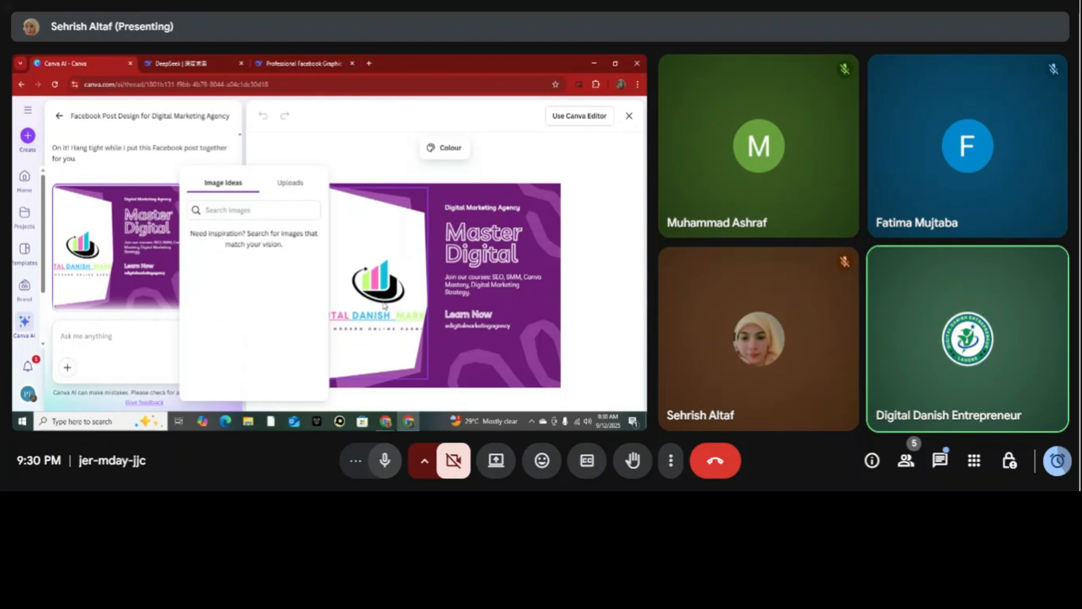
pyautogui.click(288, 190)
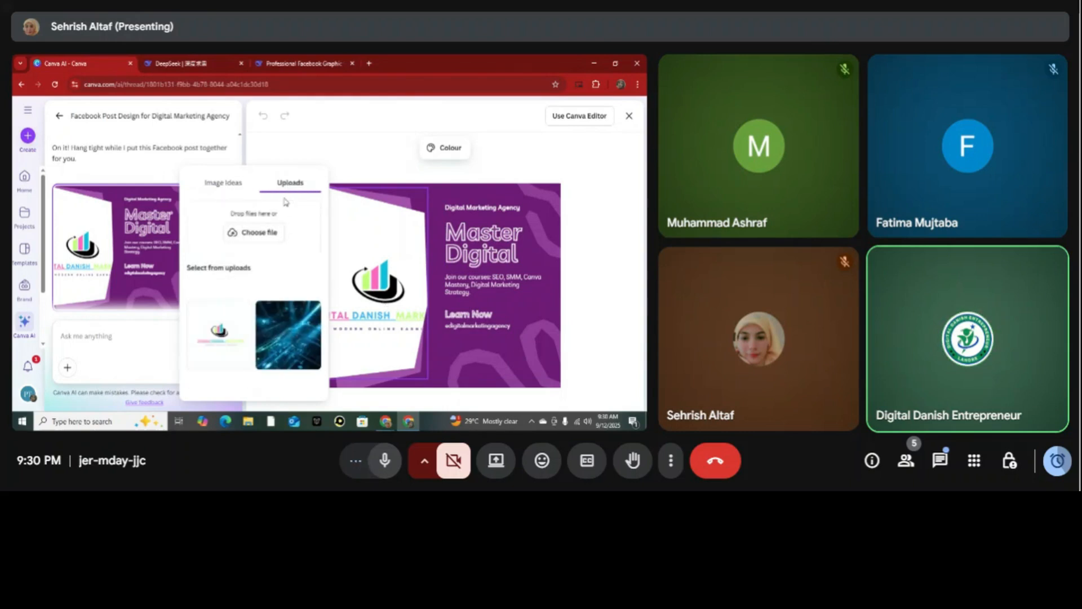
pyautogui.click(218, 331)
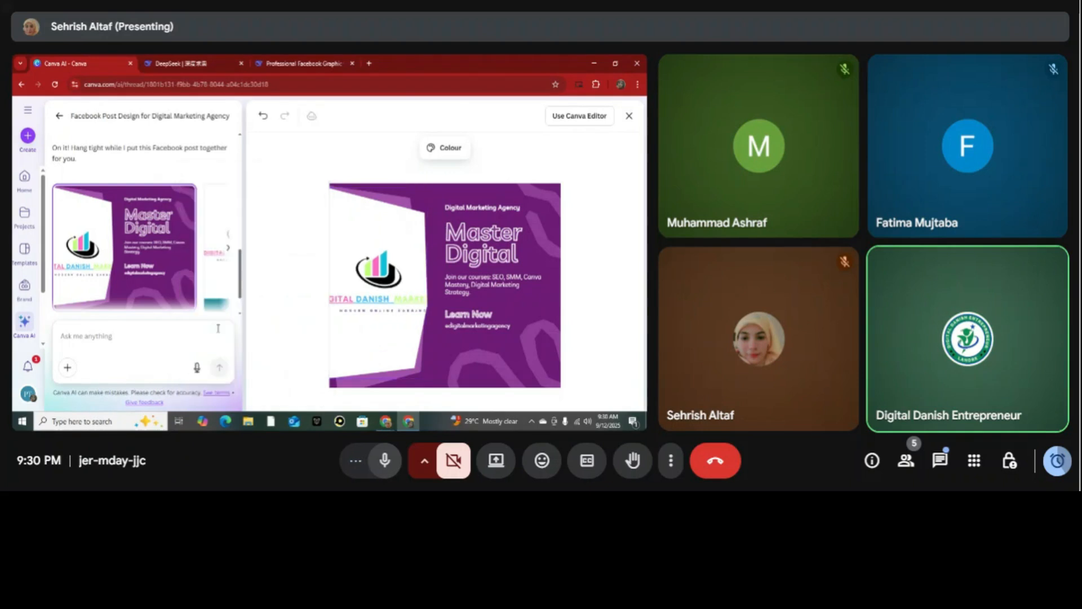
# Search the image ideas for "social media" and replace the logo picture with the pink megaphone and emoji image.
pyautogui.click(382, 293)
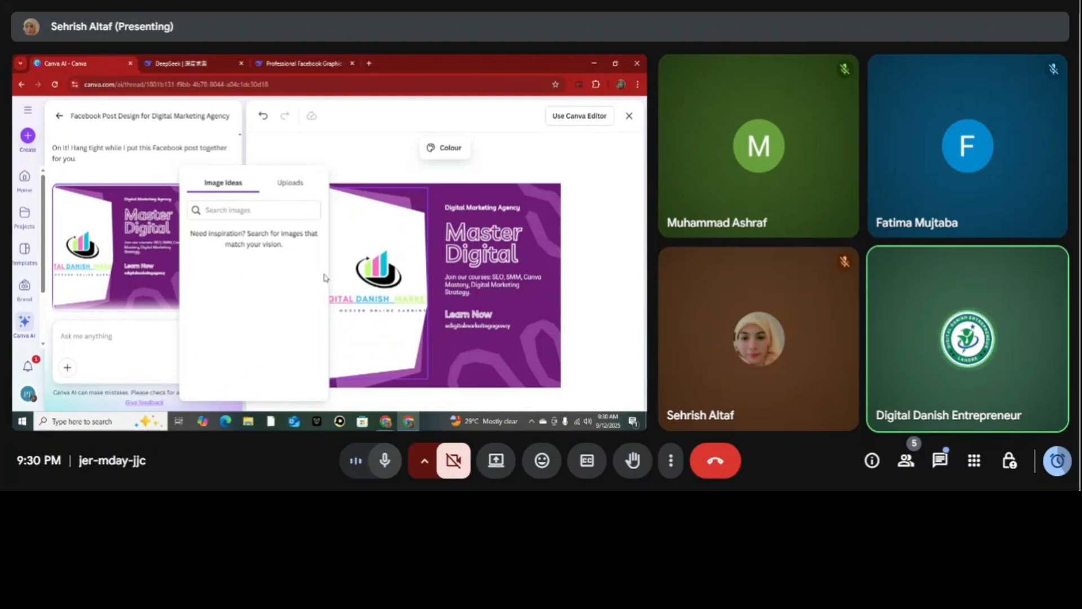
pyautogui.click(291, 192)
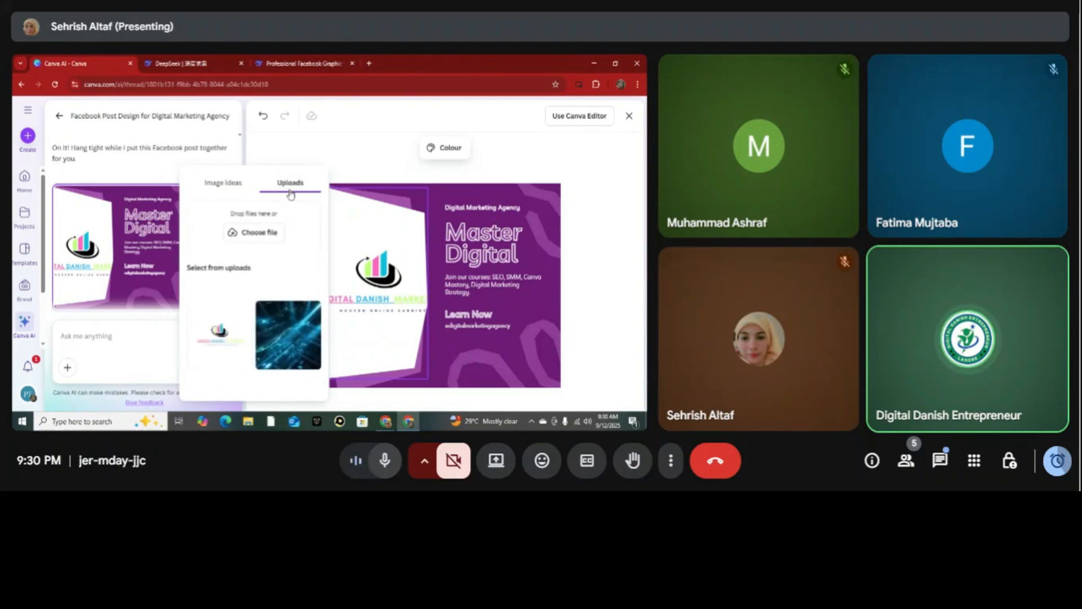
pyautogui.click(227, 185)
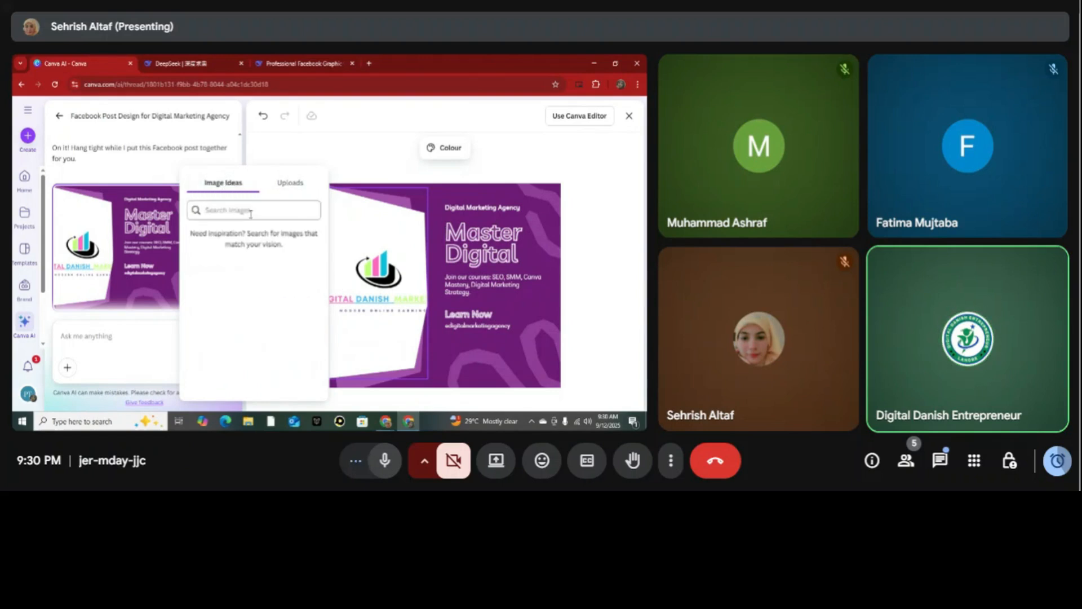
pyautogui.write('social media')
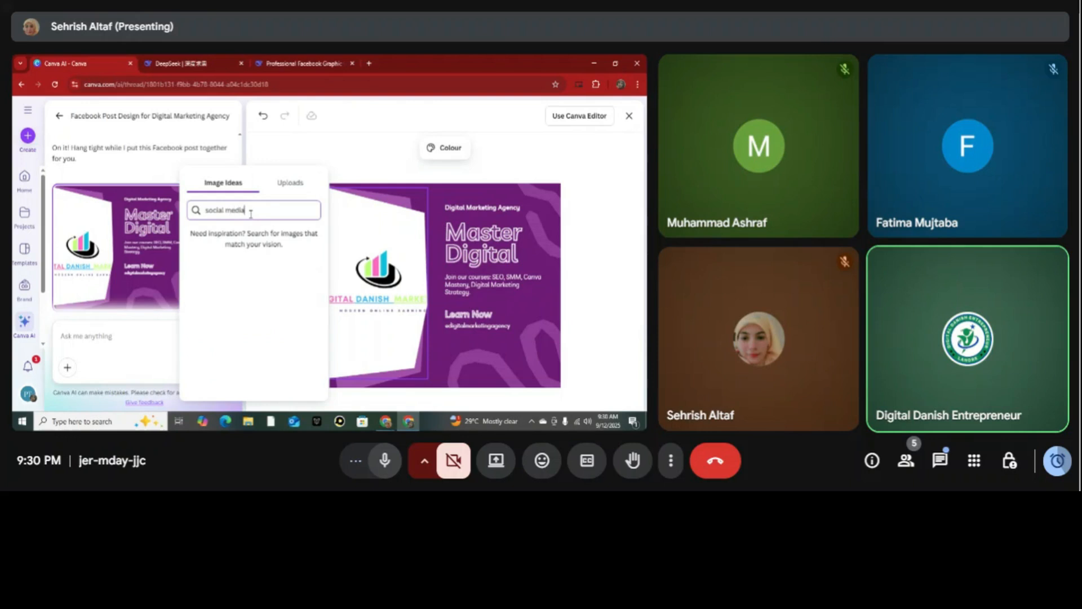
pyautogui.press('Return')
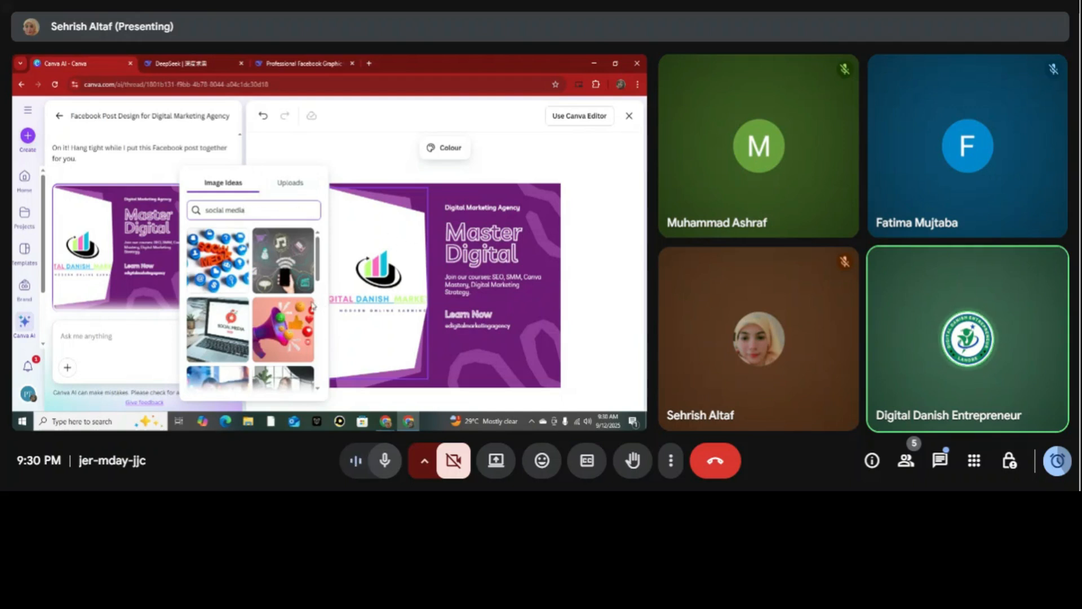
pyautogui.click(277, 347)
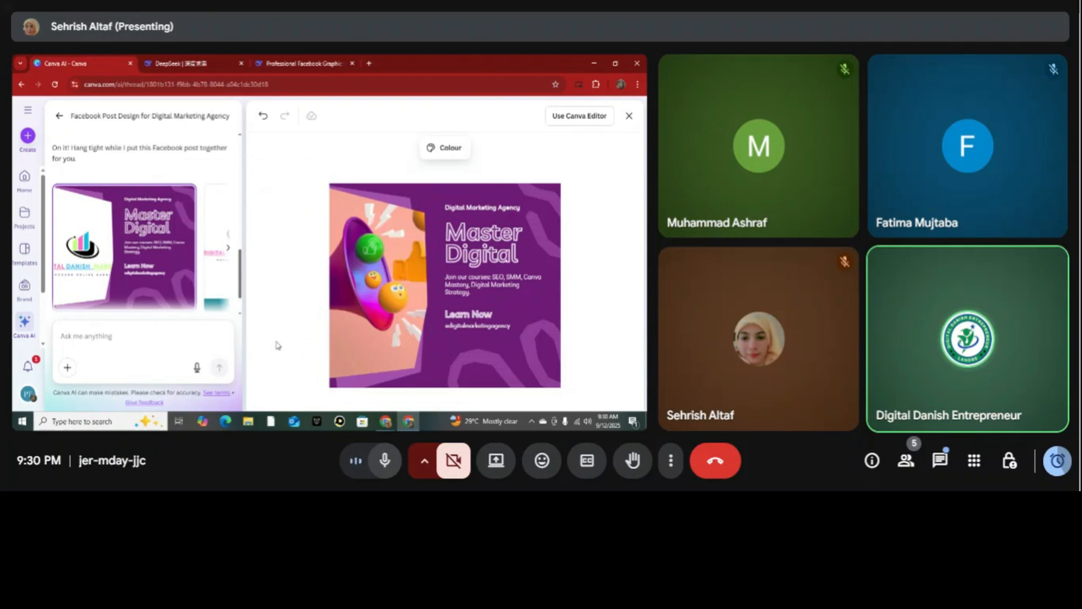
# Search the image ideas for "digital marketing" and replace the megaphone picture with the blue "DIGITAL" word cloud image.
pyautogui.click(372, 314)
pyautogui.click(255, 209)
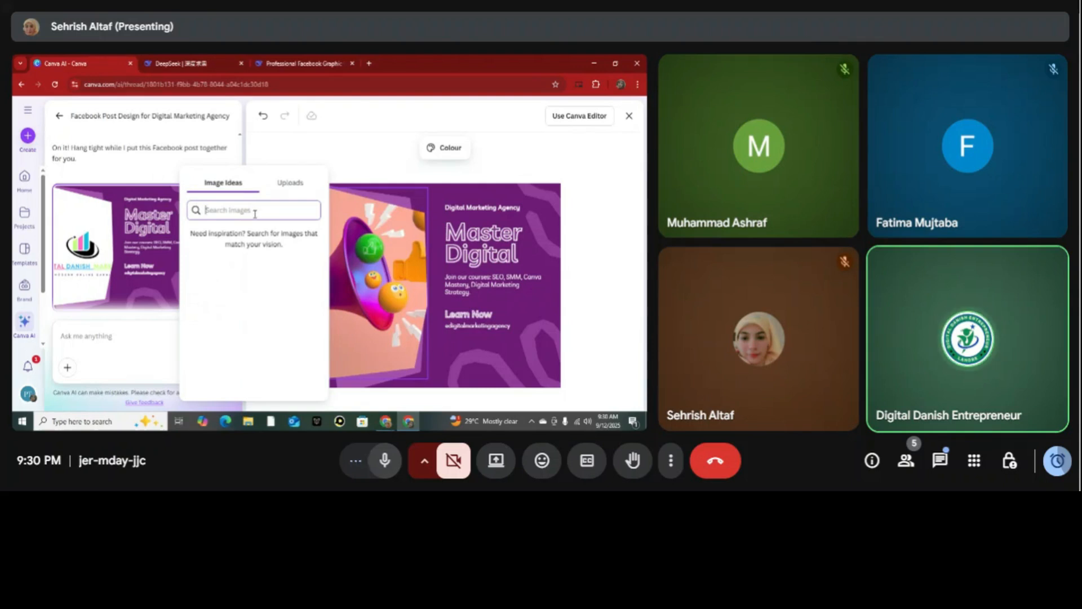
pyautogui.write('di')
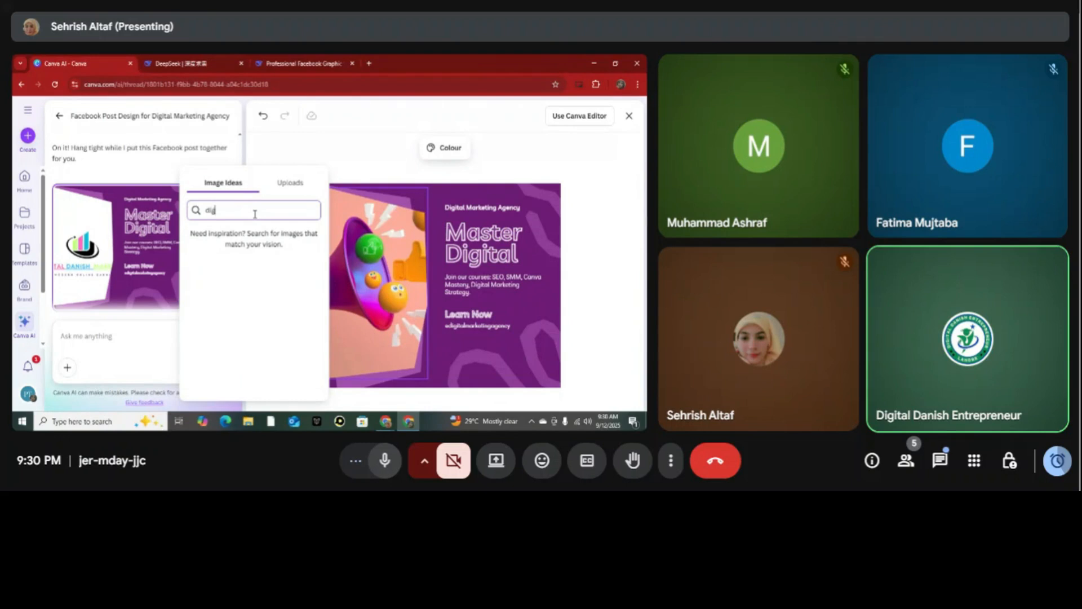
pyautogui.write('gital m')
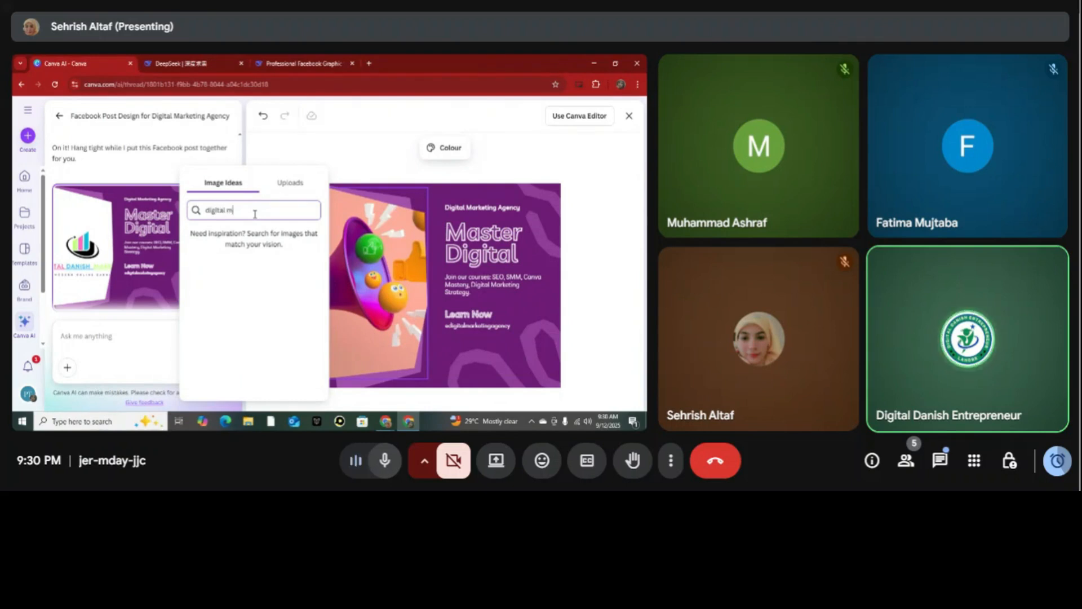
pyautogui.write('arketing')
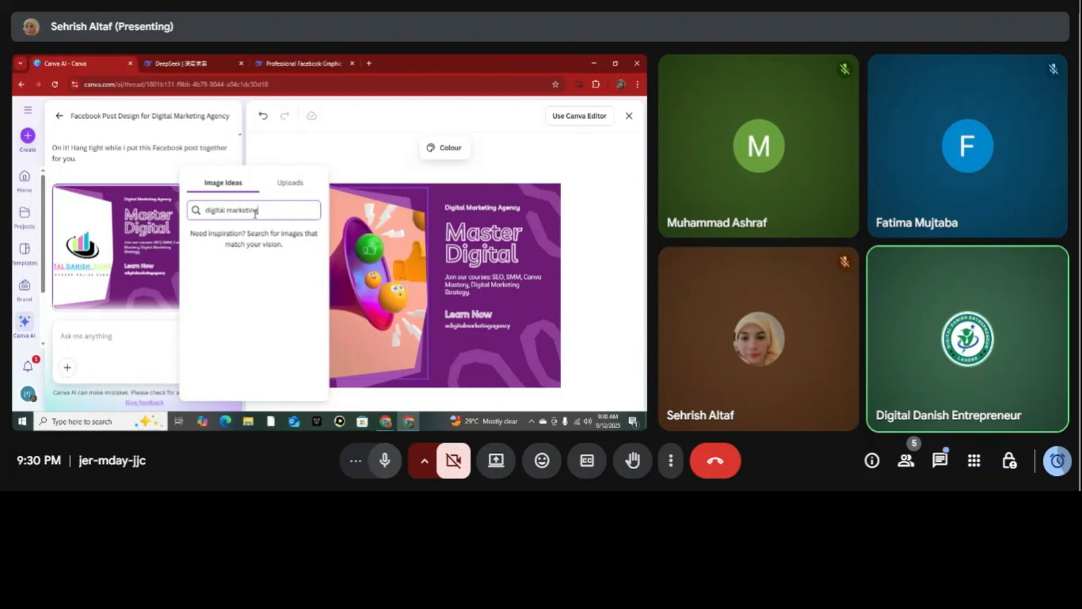
pyautogui.press('Return')
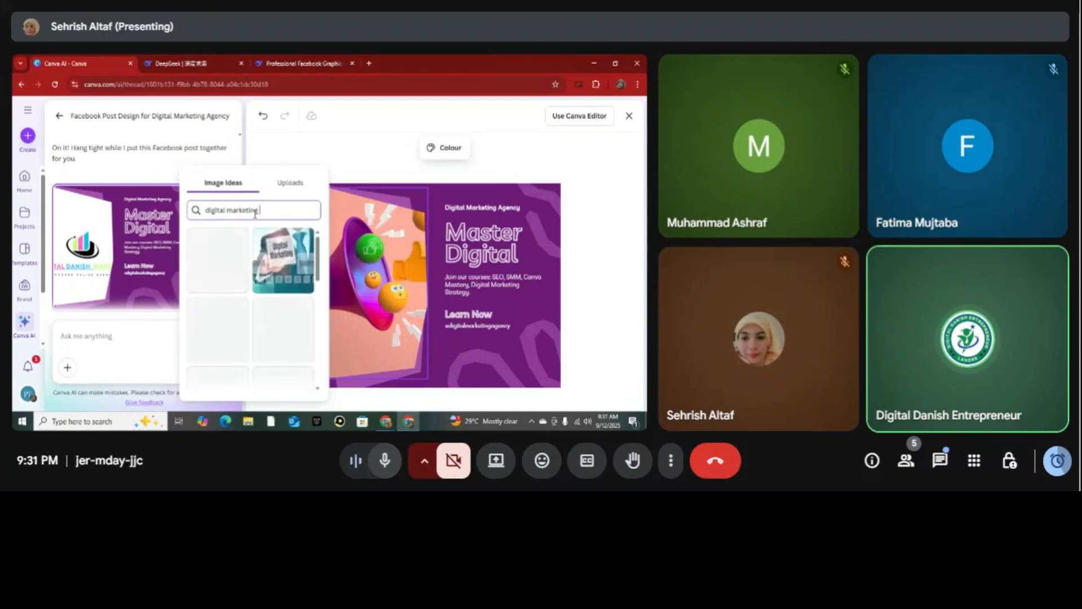
pyautogui.moveTo(318, 265); pyautogui.dragTo(325, 292)
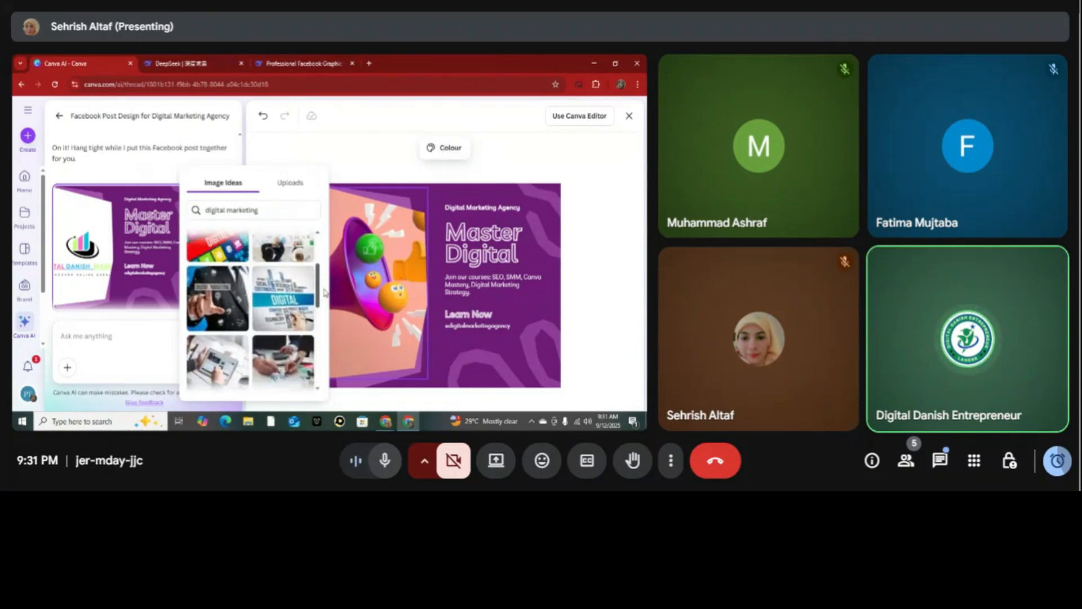
pyautogui.click(289, 311)
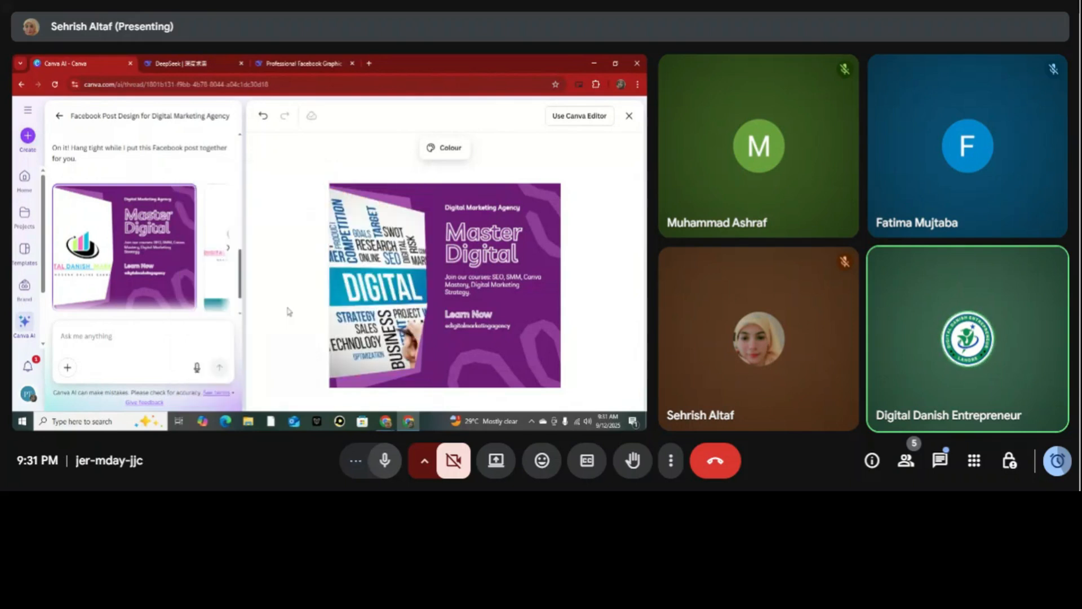
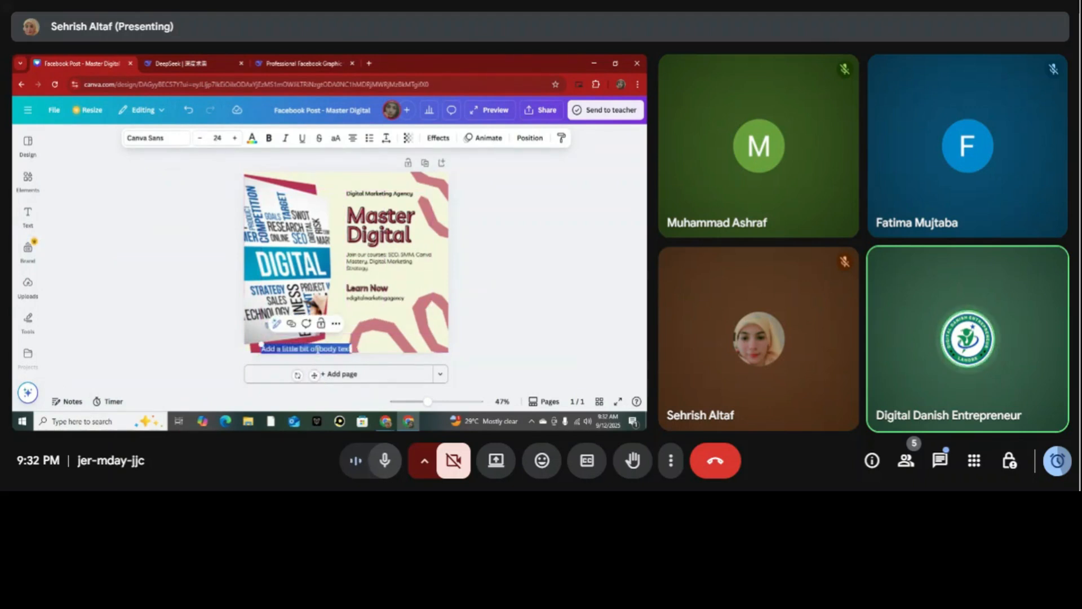
# Replace the placeholder body text at the bottom edge of the post with a dummy phone number made of zeros.
pyautogui.click(318, 349)
pyautogui.tripleClick(319, 349)
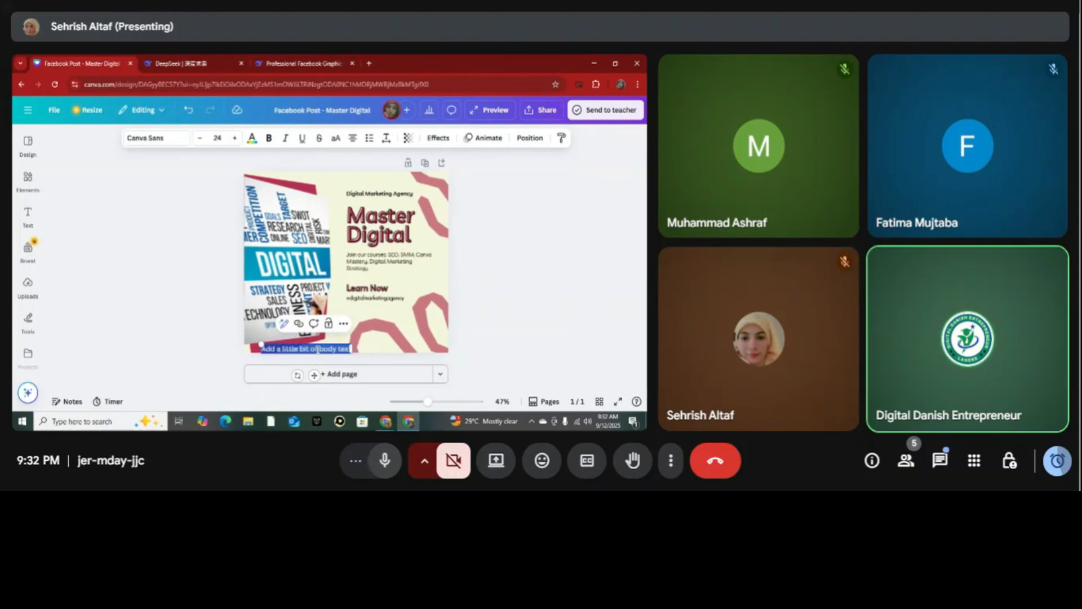
pyautogui.press('BackSpace')
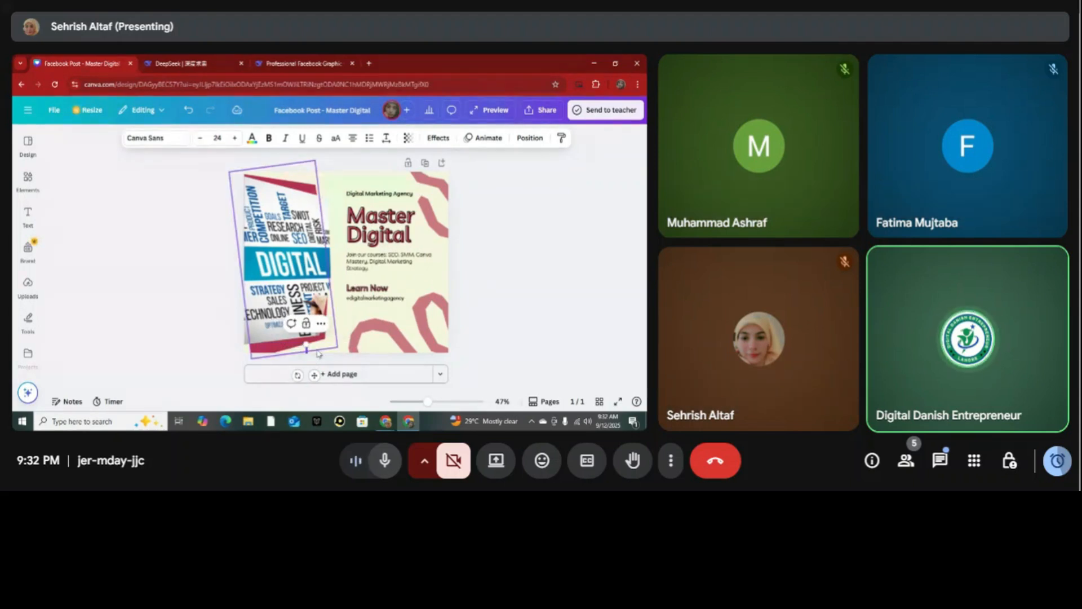
pyautogui.write('00000000000')
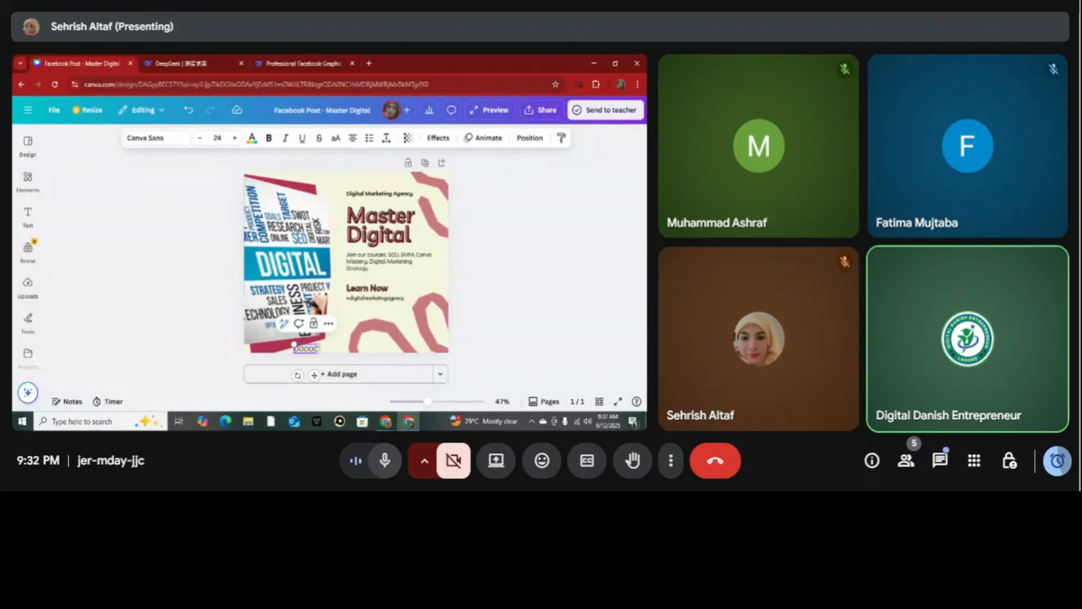
pyautogui.click(120, 284)
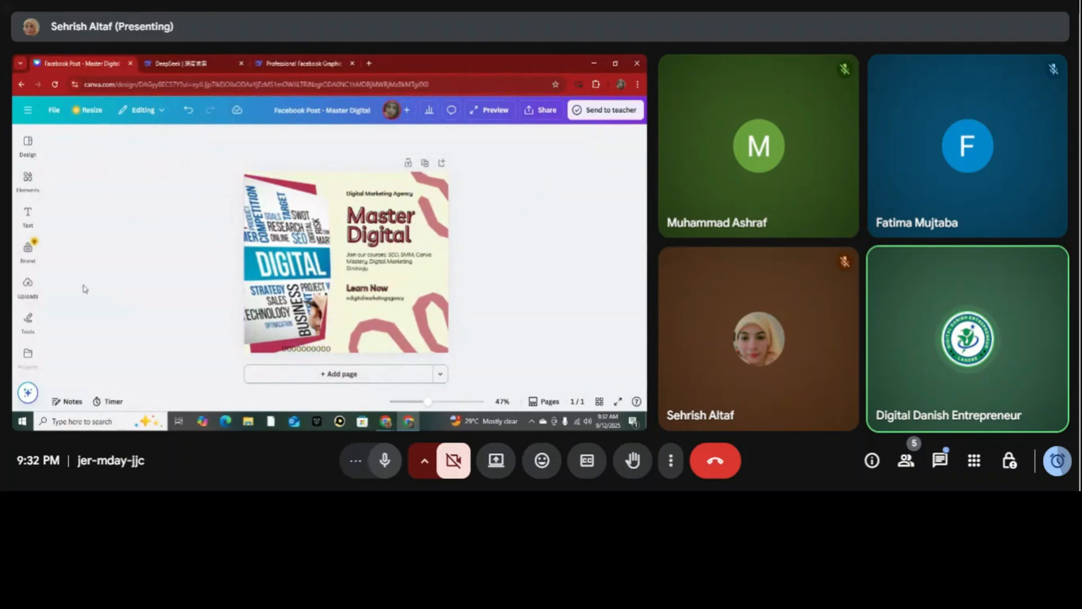
# Search the elements for "whatsapp icon" and add the first green 3D WhatsApp graphic to the design.
pyautogui.click(27, 177)
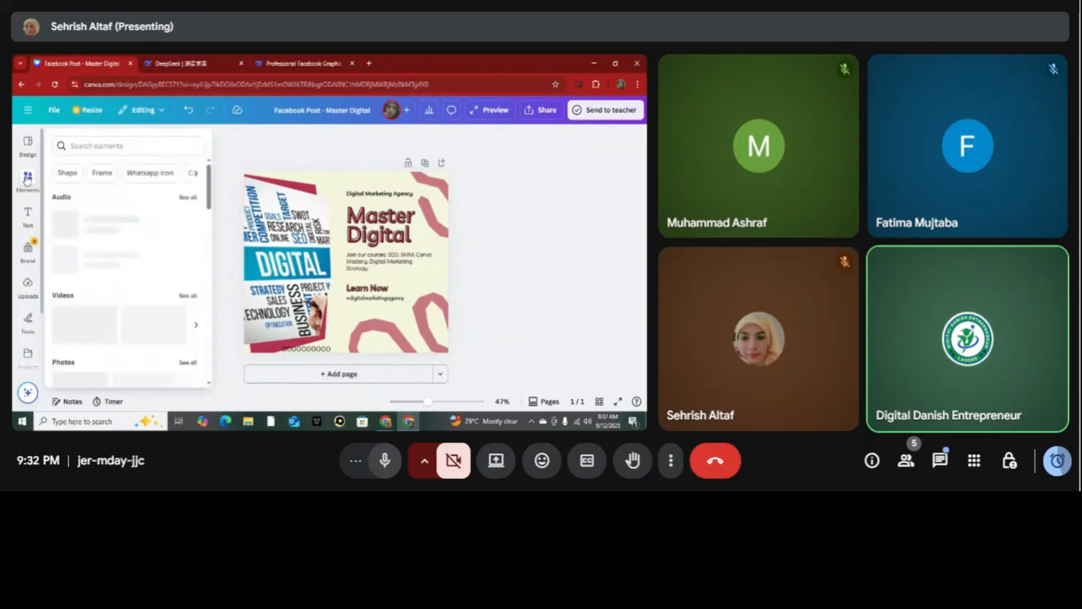
pyautogui.click(152, 145)
pyautogui.write('icon')
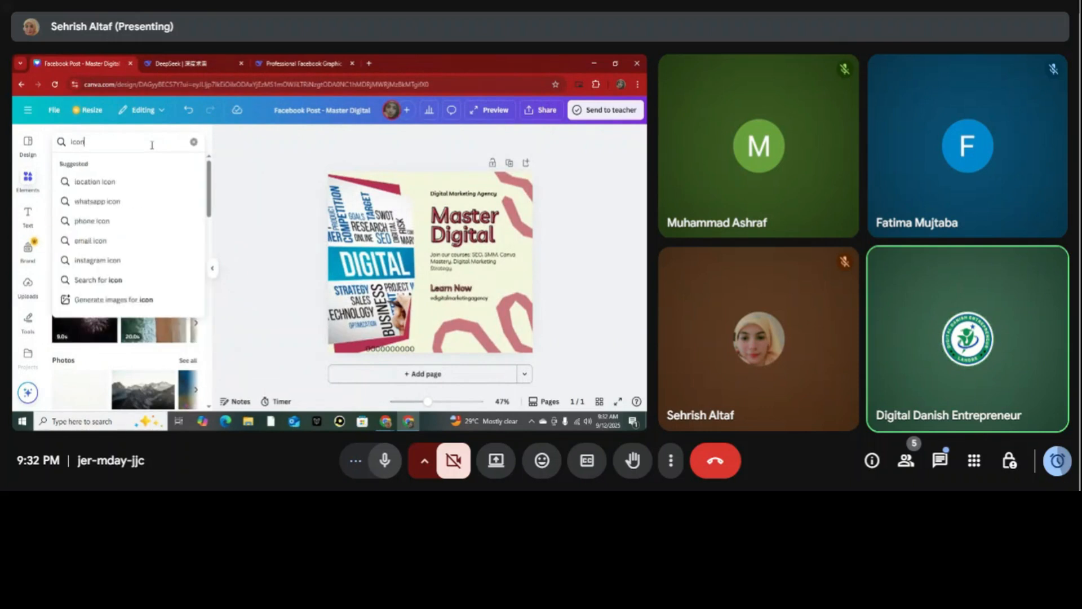
pyautogui.click(108, 201)
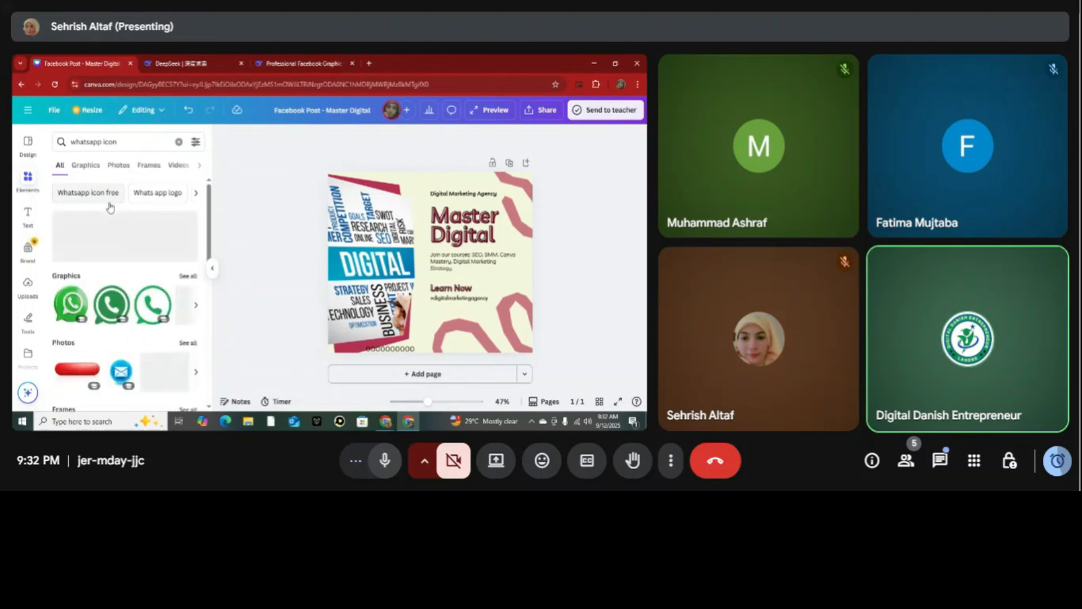
pyautogui.click(77, 308)
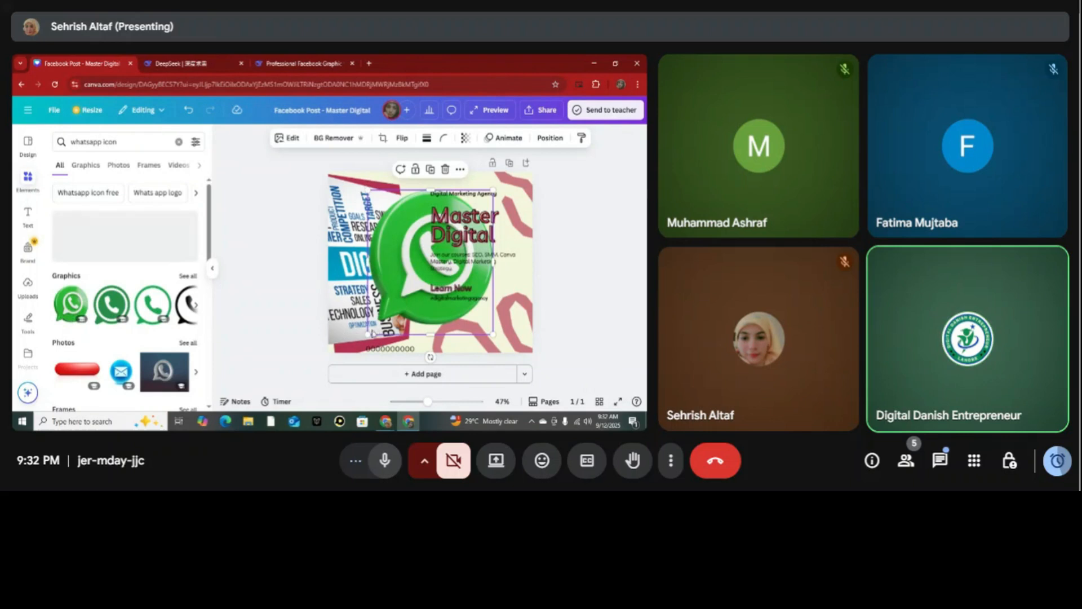
# Shrink the WhatsApp icon to text height and place it directly before the phone number at the post's bottom edge.
pyautogui.moveTo(368, 333); pyautogui.dragTo(356, 378)
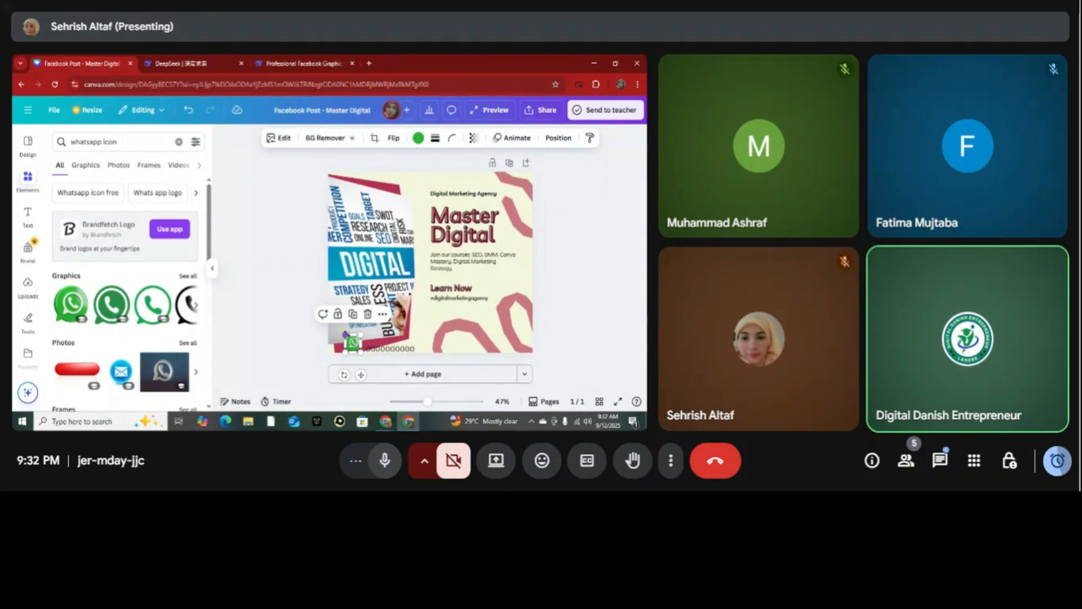
pyautogui.moveTo(345, 335); pyautogui.dragTo(350, 341)
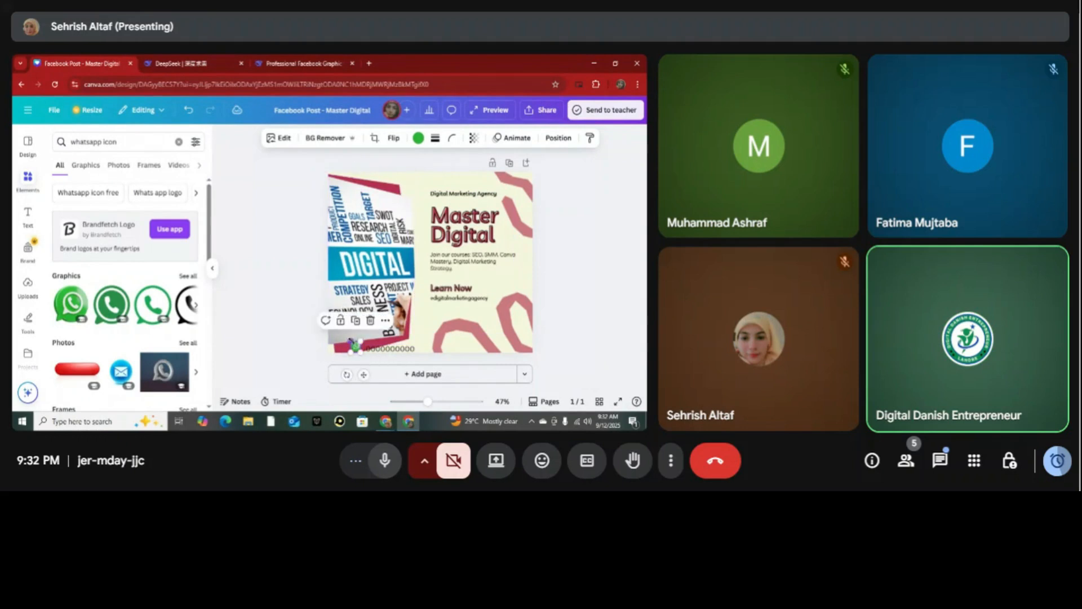
pyautogui.click(301, 346)
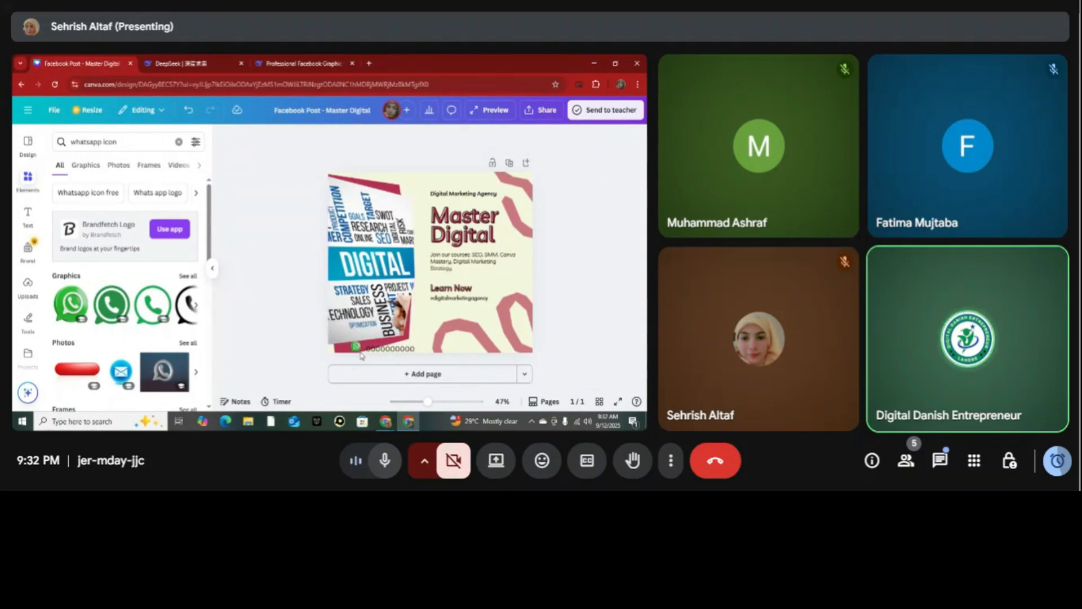
pyautogui.click(359, 348)
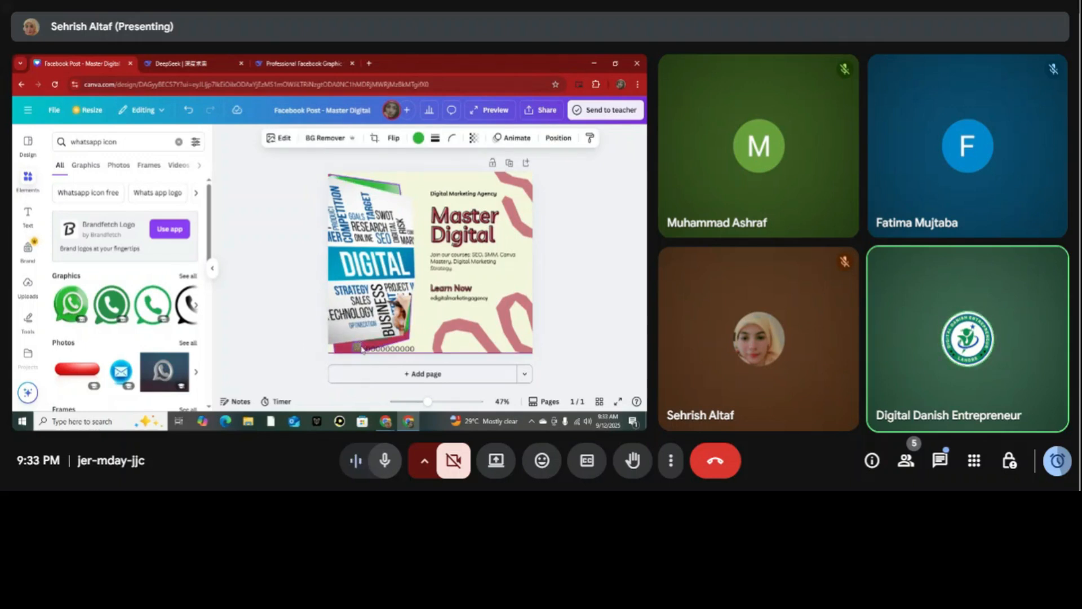
pyautogui.click(309, 343)
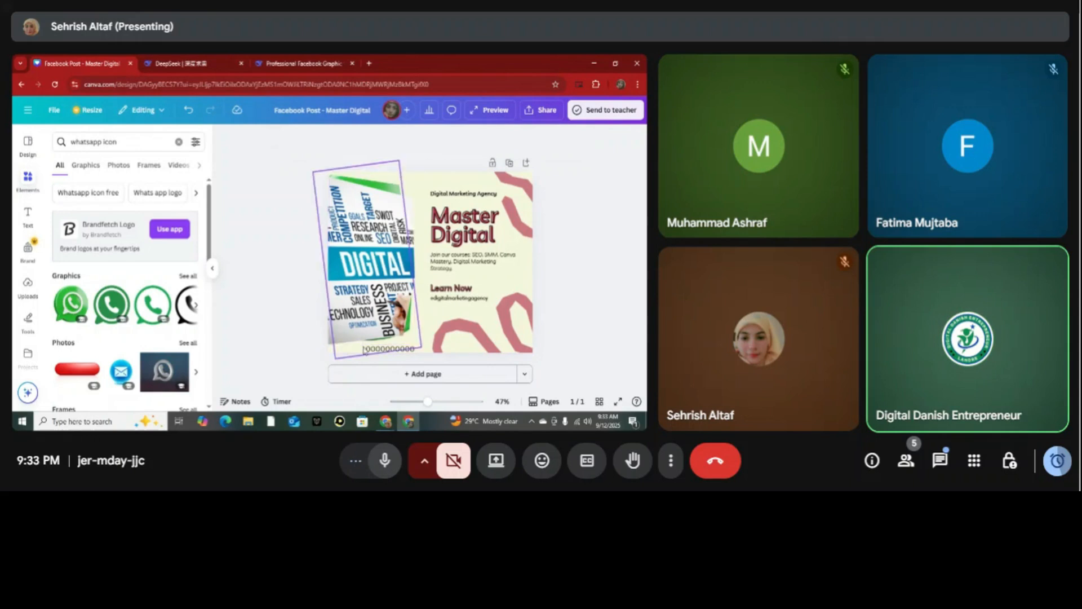
pyautogui.hotkey('ctrl', 'z')
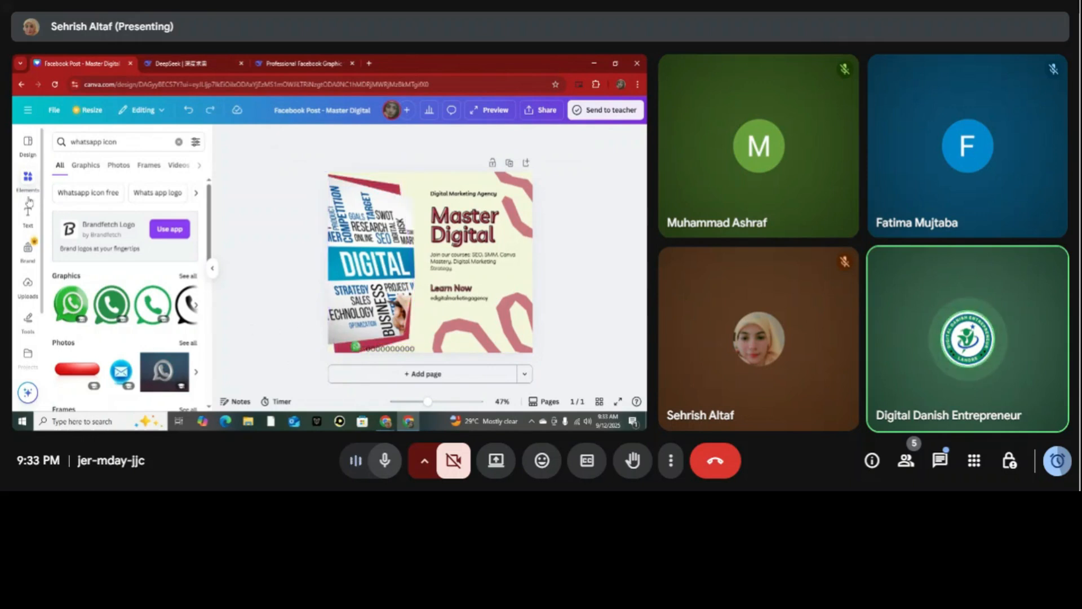
# Search the elements for "gmail icon" and add the black envelope in a thin circle to the design.
pyautogui.click(146, 140)
pyautogui.hotkey('ctrl', 'a')
pyautogui.press('BackSpace')
pyautogui.write('gmai')
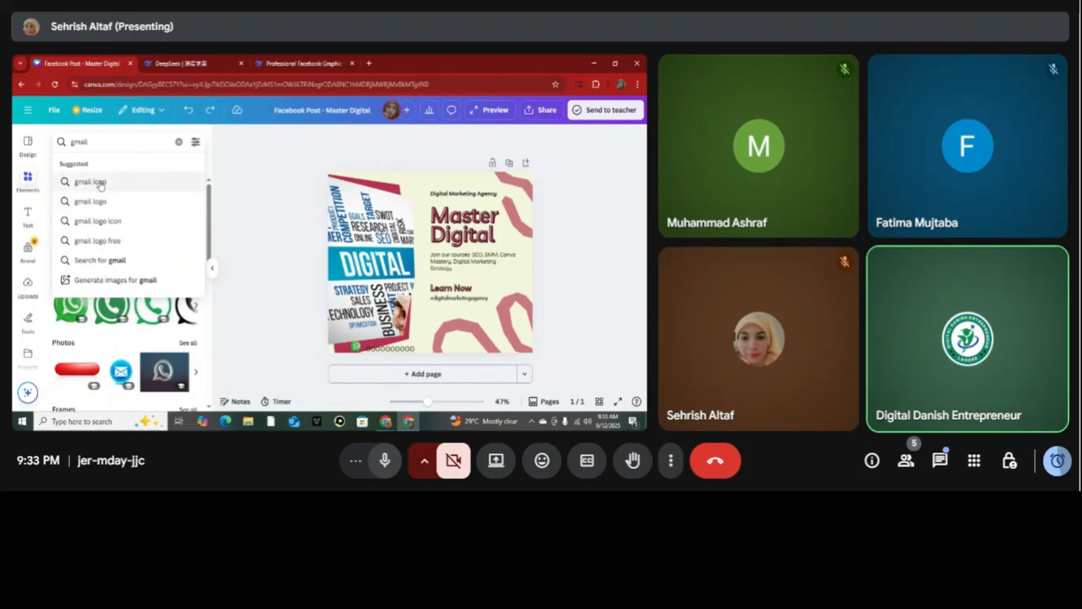
pyautogui.click(101, 183)
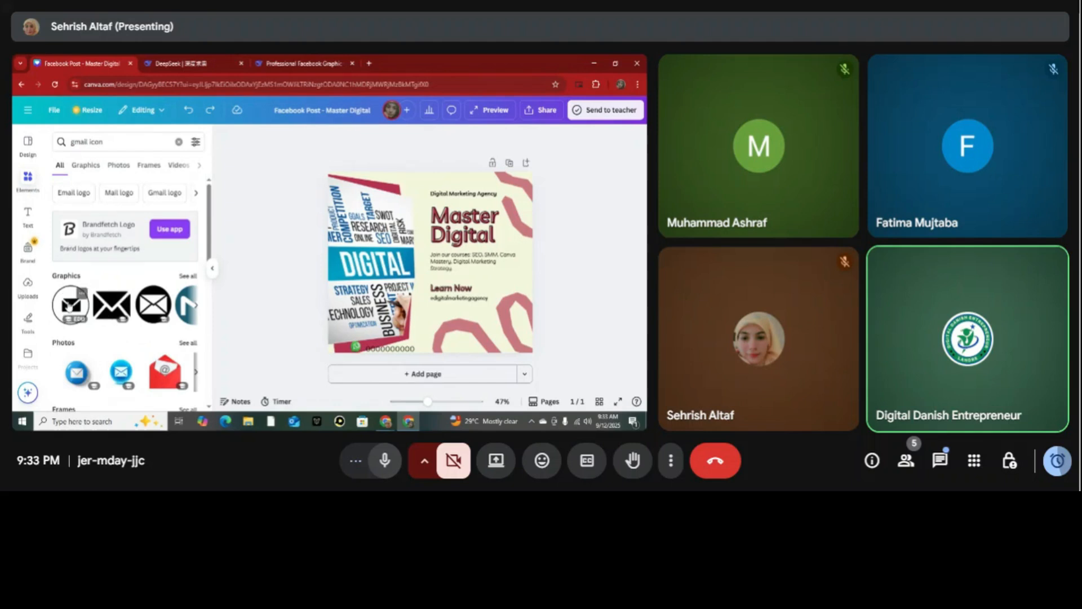
pyautogui.click(68, 305)
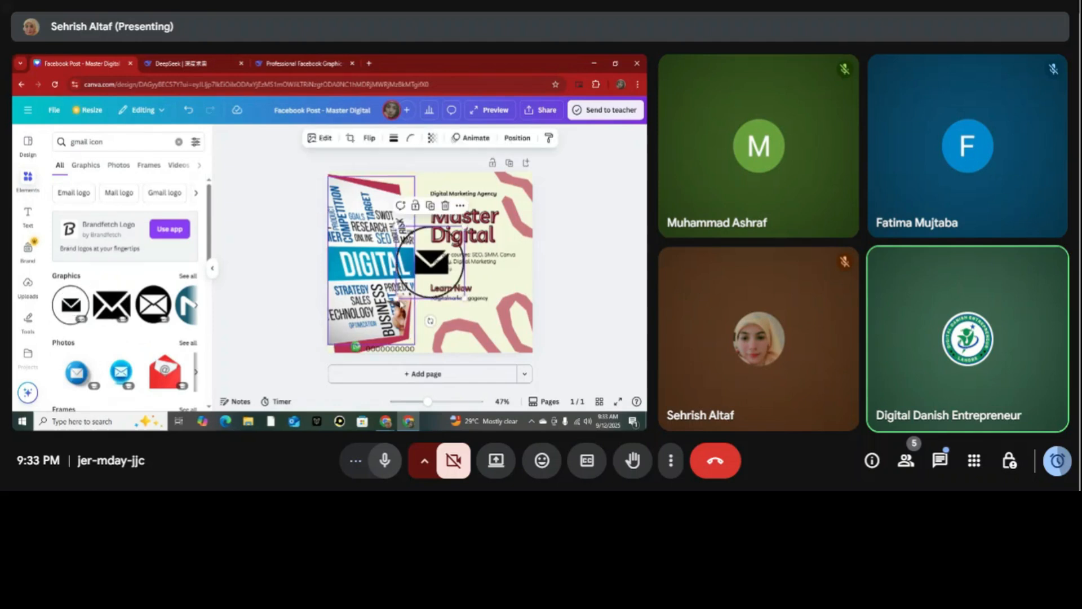
# Shrink the envelope icon to text height and place it just after the phone number at the post's bottom edge.
pyautogui.moveTo(397, 299); pyautogui.dragTo(439, 375)
pyautogui.moveTo(421, 335); pyautogui.dragTo(428, 346)
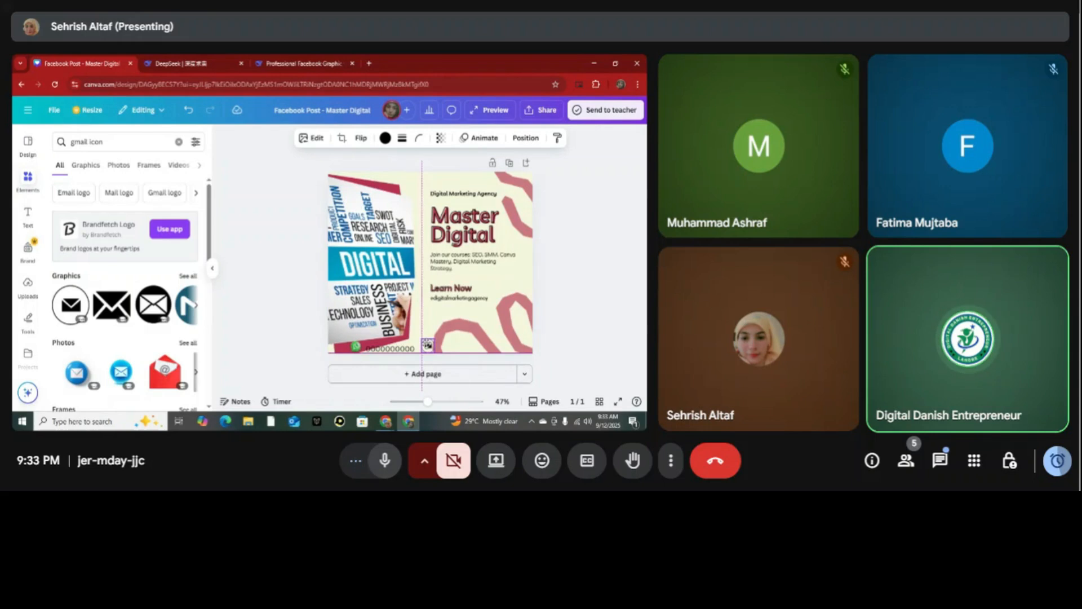
pyautogui.click(284, 328)
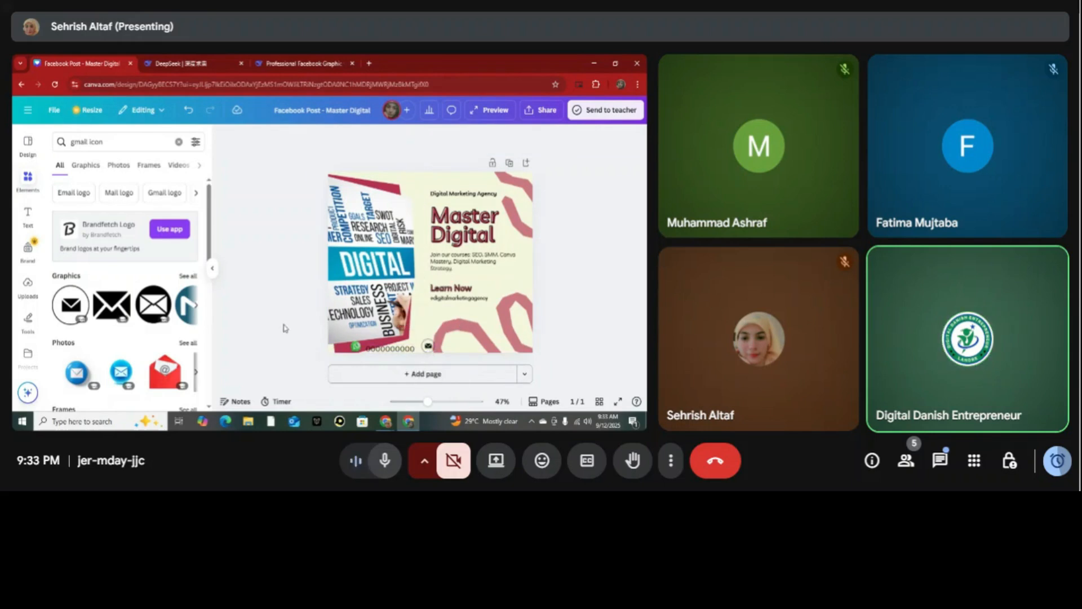
# Add a body text box and position it beside the envelope icon at the bottom of the post.
pyautogui.click(29, 216)
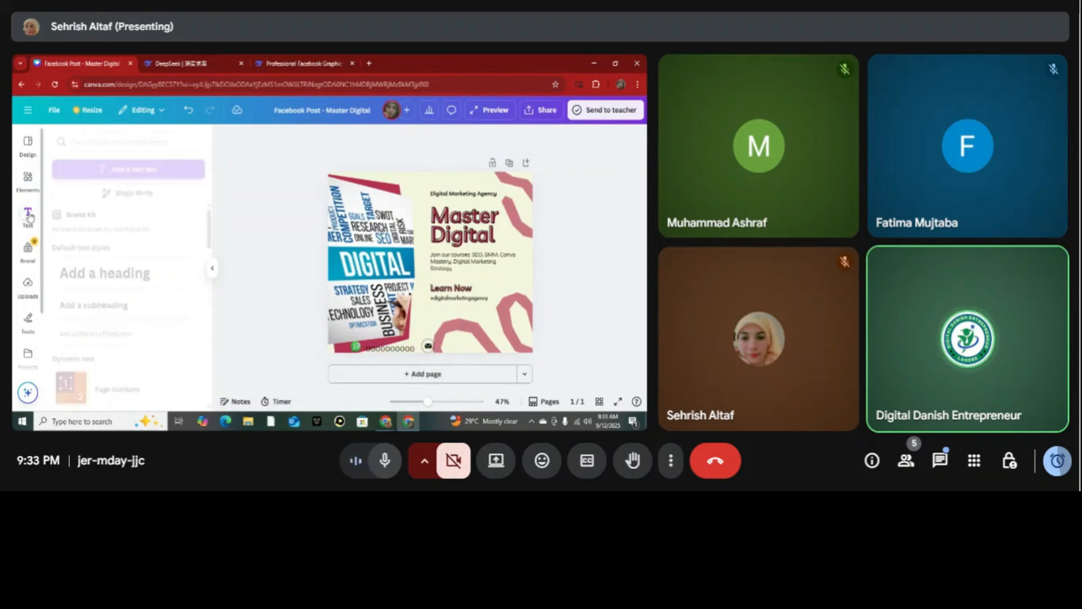
pyautogui.click(144, 337)
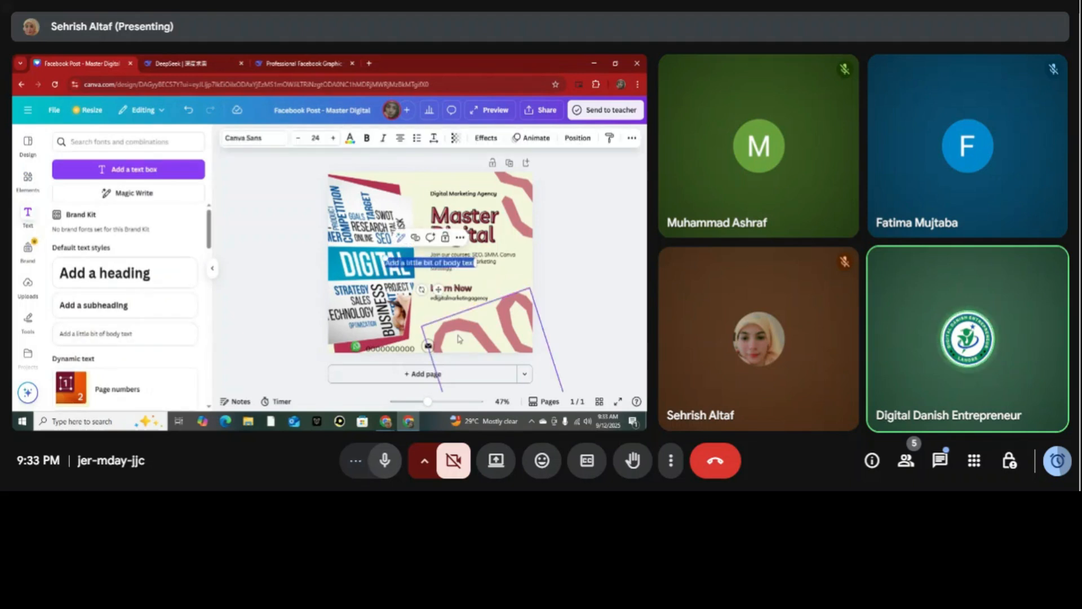
pyautogui.moveTo(437, 289); pyautogui.dragTo(491, 374)
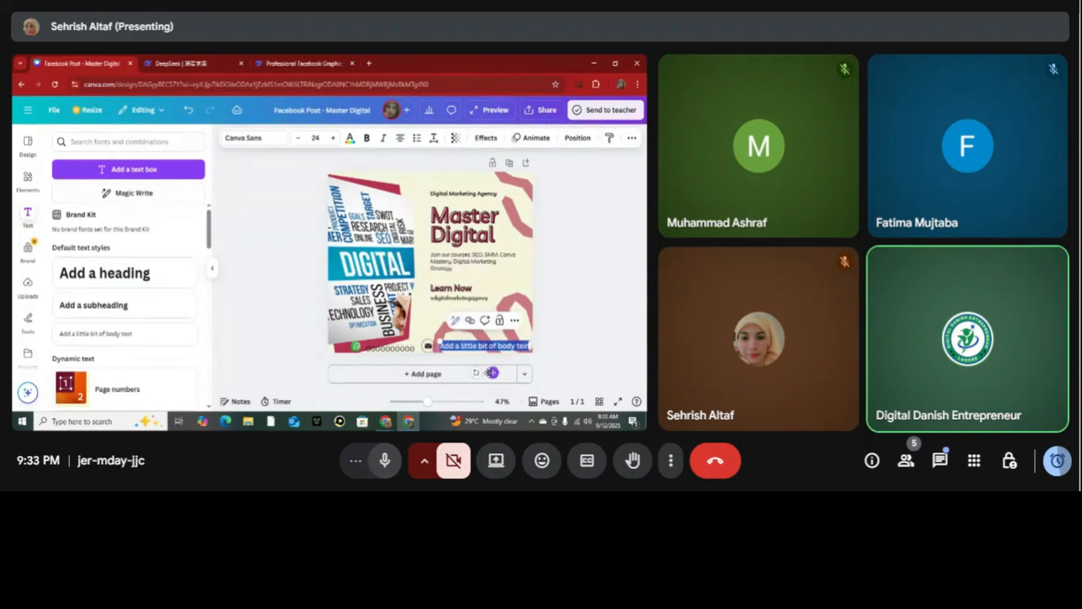
# Replace the new box's placeholder text with the contact e-mail address and move it closer to the envelope icon.
pyautogui.doubleClick(489, 345)
pyautogui.press('BackSpace')
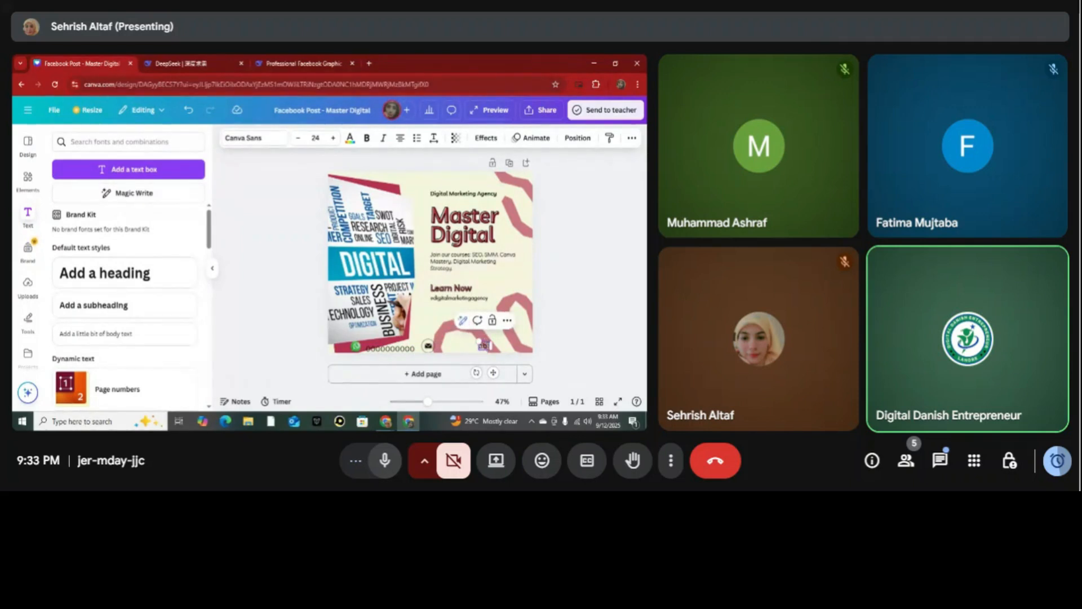
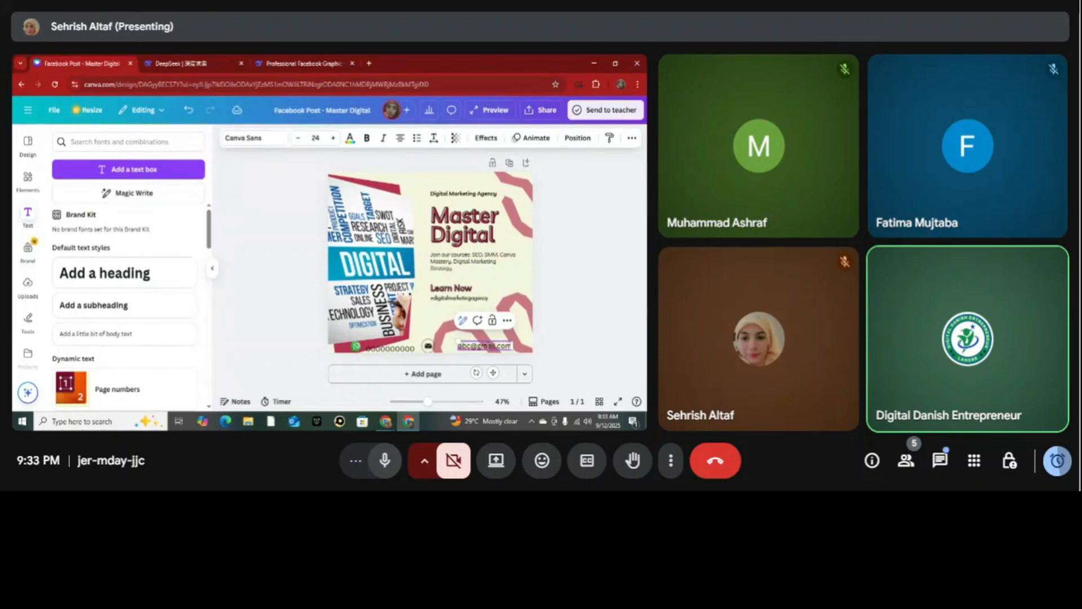
pyautogui.click(577, 333)
pyautogui.moveTo(474, 346); pyautogui.dragTo(463, 349)
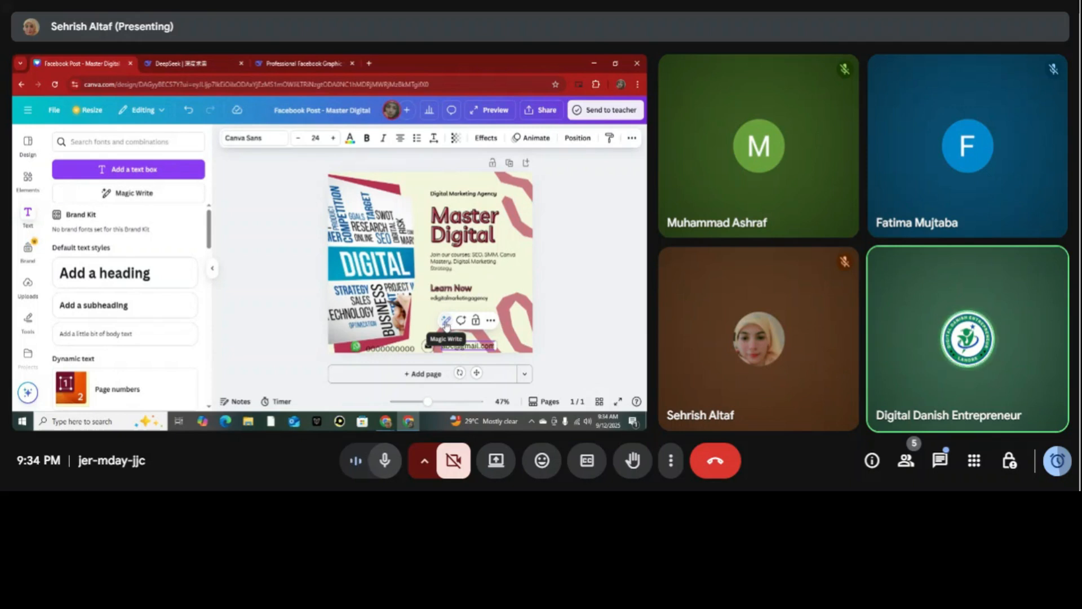
# Rewrite the e-mail text with Magic Write, add the result as separate text, and move it over the lower text area.
pyautogui.click(445, 322)
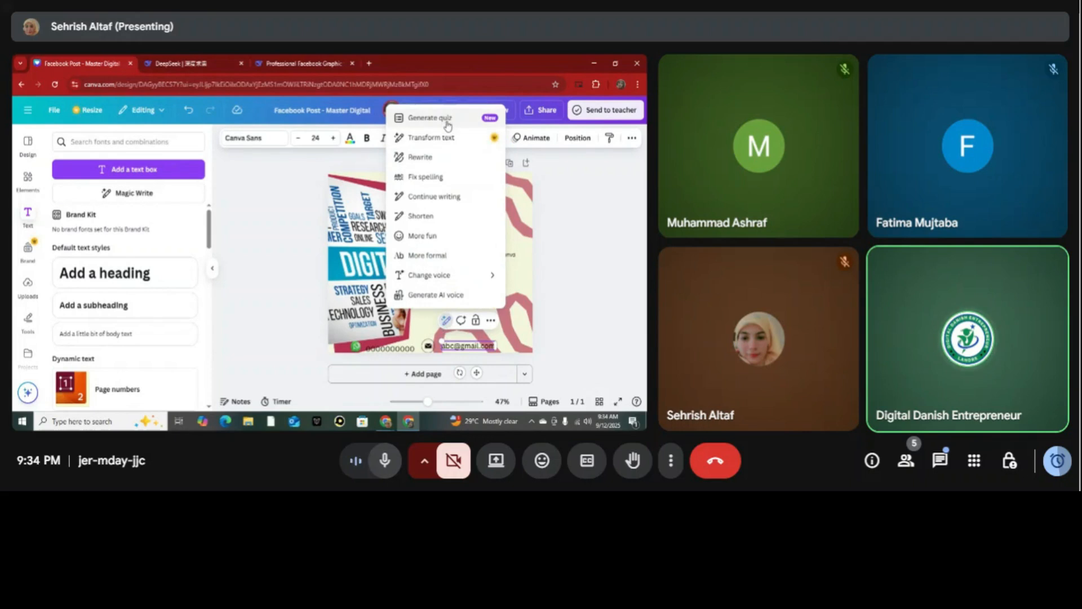
pyautogui.click(432, 160)
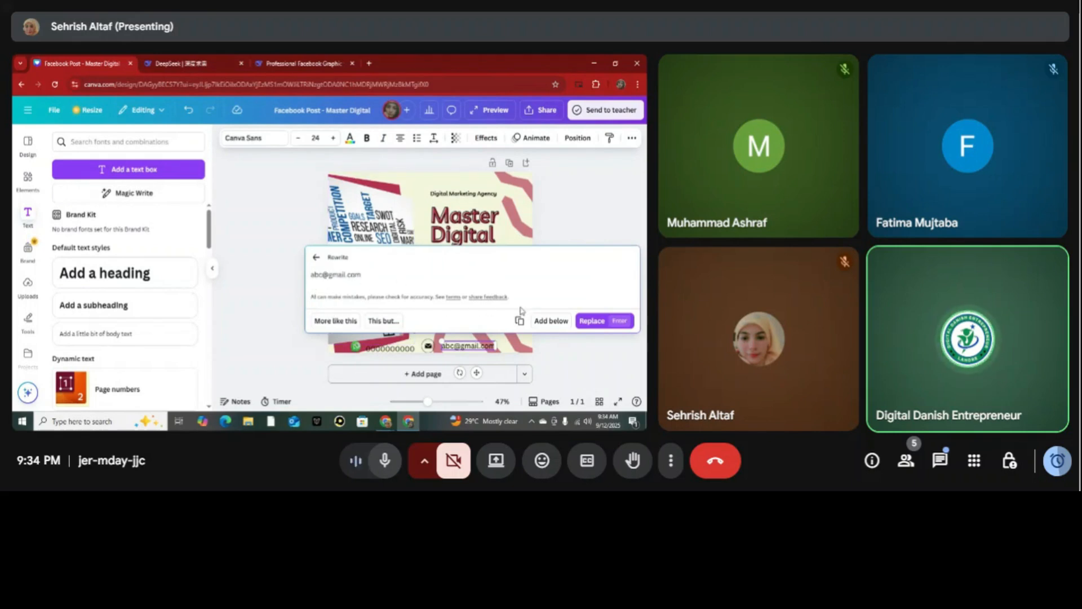
pyautogui.click(551, 322)
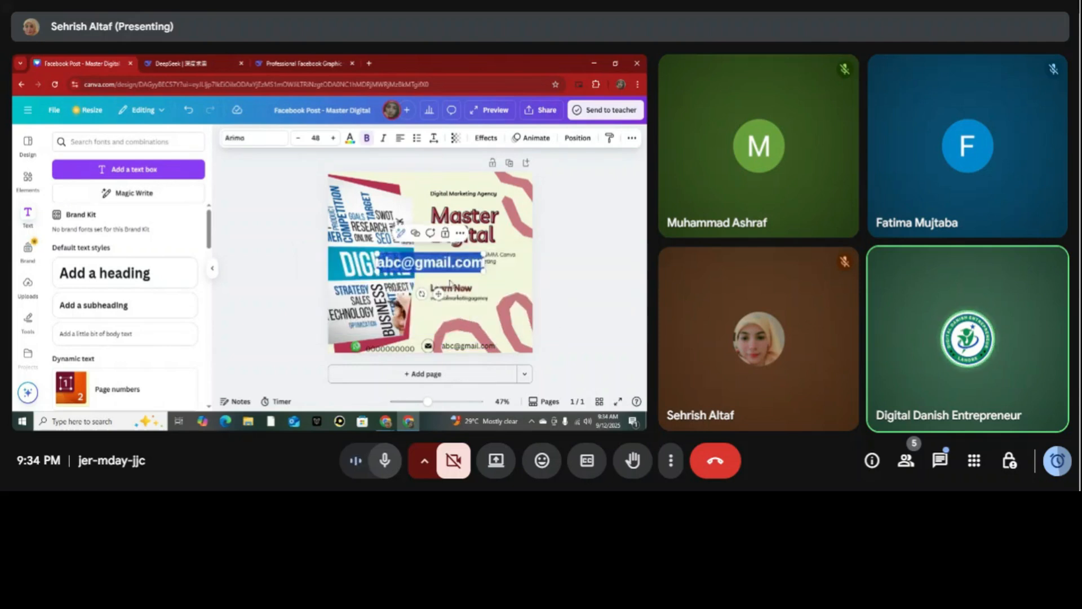
pyautogui.moveTo(438, 293); pyautogui.dragTo(491, 322)
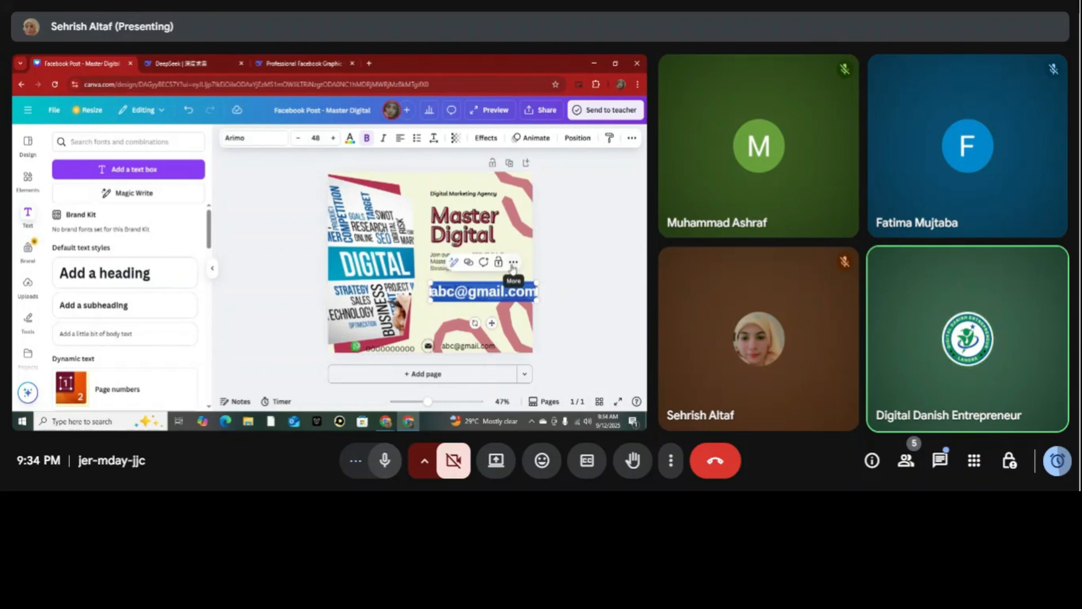
# Delete the large duplicate e-mail text that Magic Write added over the "Learn Now" lines.
pyautogui.click(512, 265)
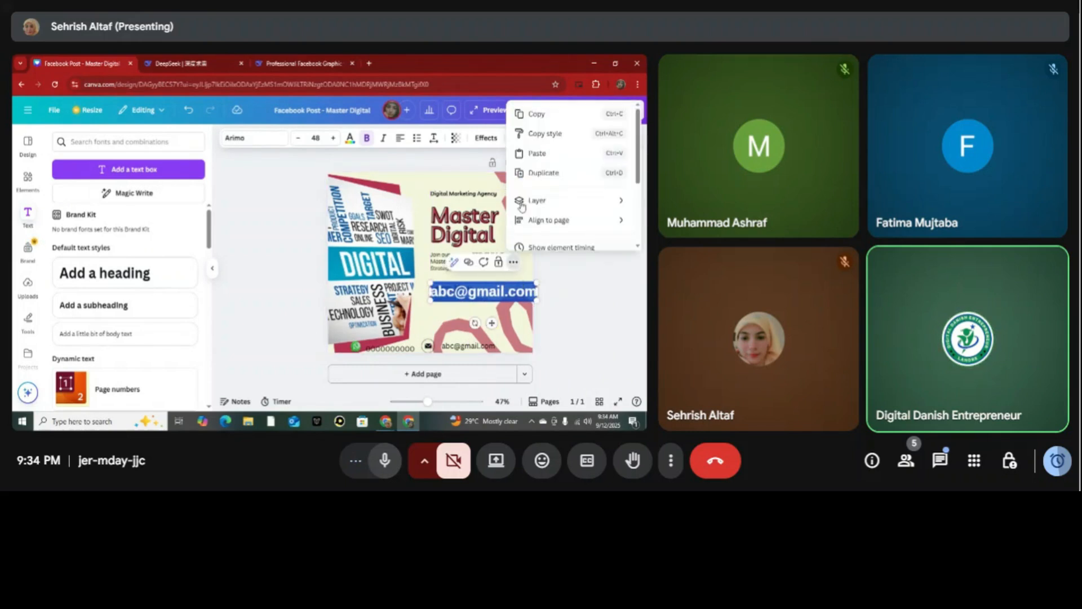
pyautogui.click(583, 288)
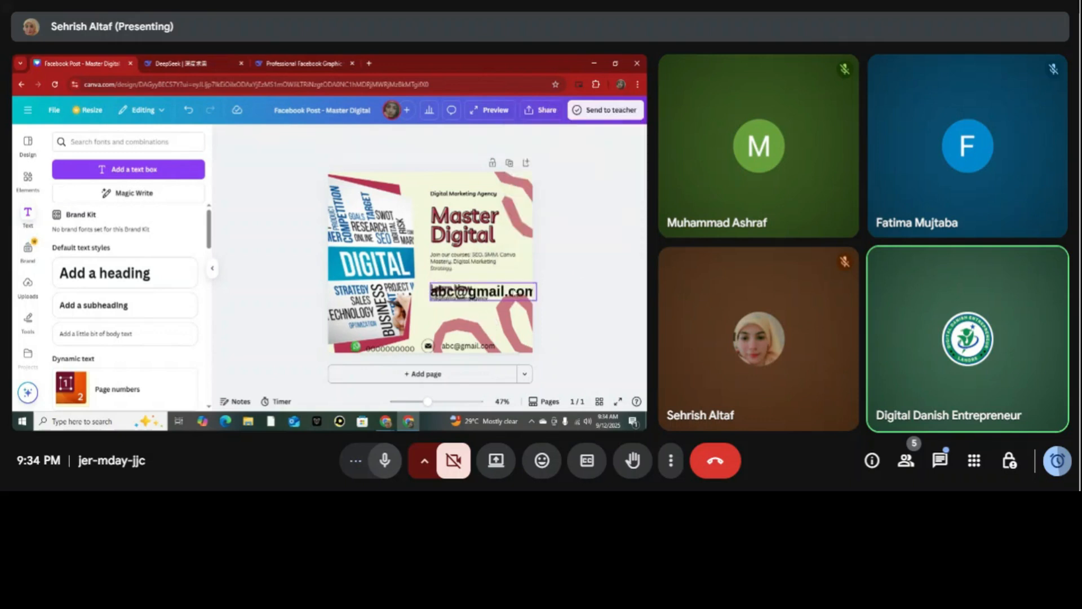
pyautogui.moveTo(515, 292); pyautogui.dragTo(499, 312)
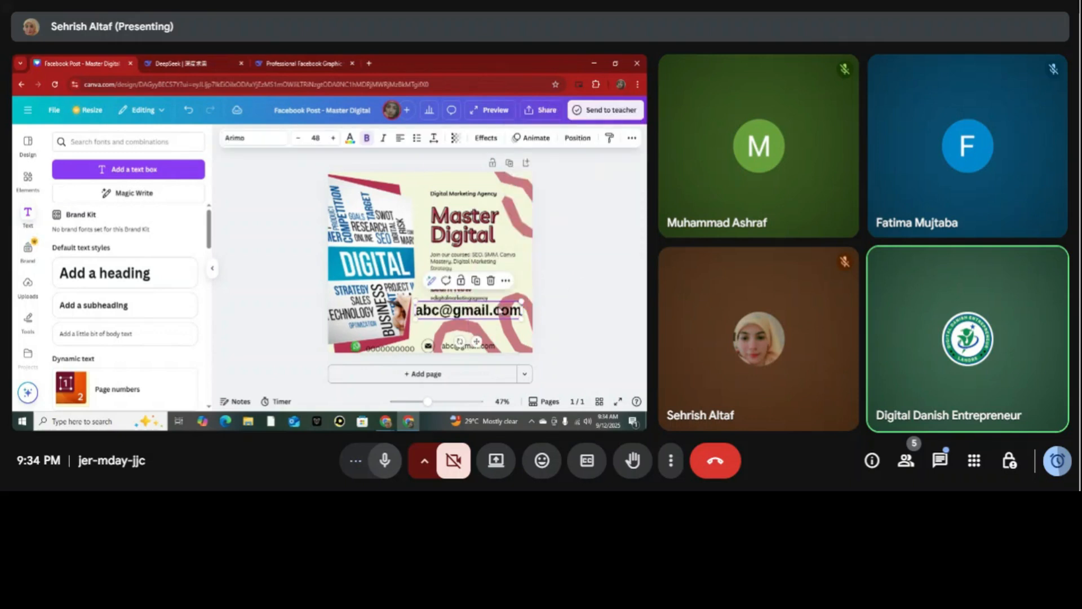
pyautogui.press('Delete')
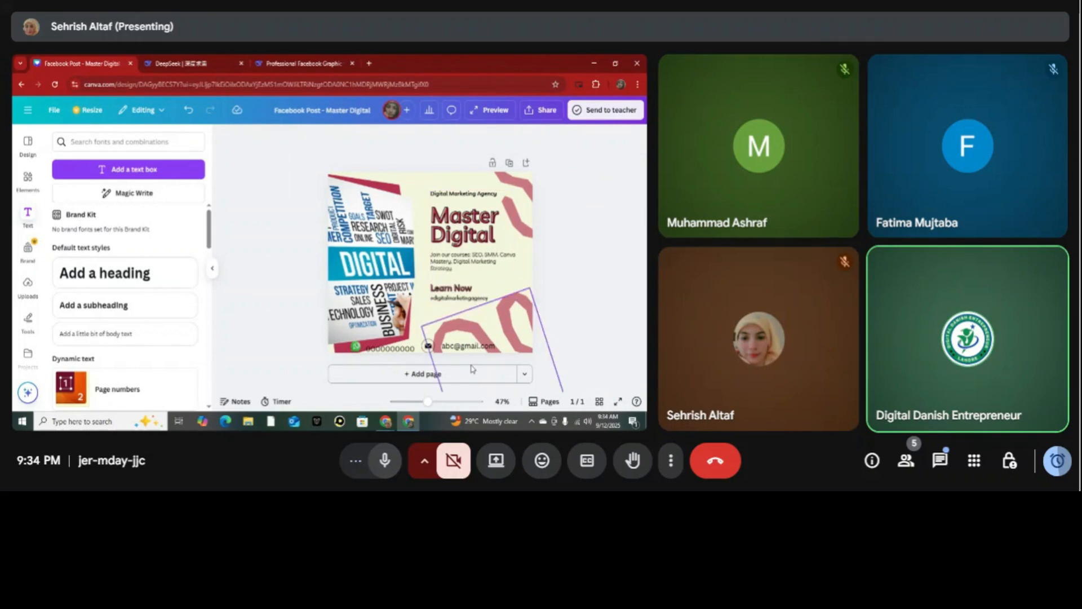
# Run Magic Write's Fix spelling on the "Master Digital" heading and add the result below as separate text.
pyautogui.click(473, 222)
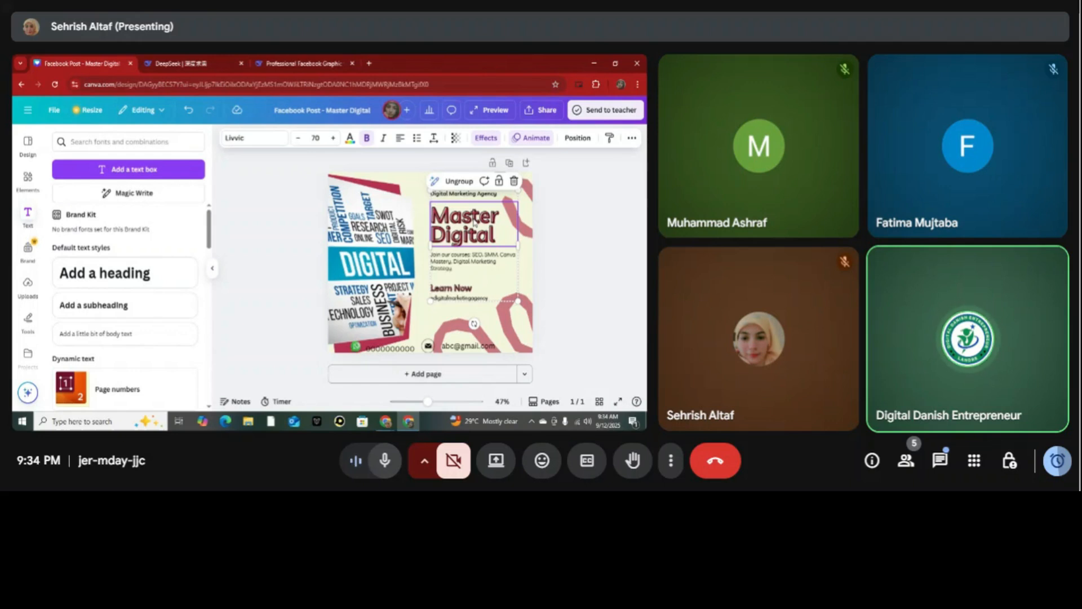
pyautogui.click(435, 181)
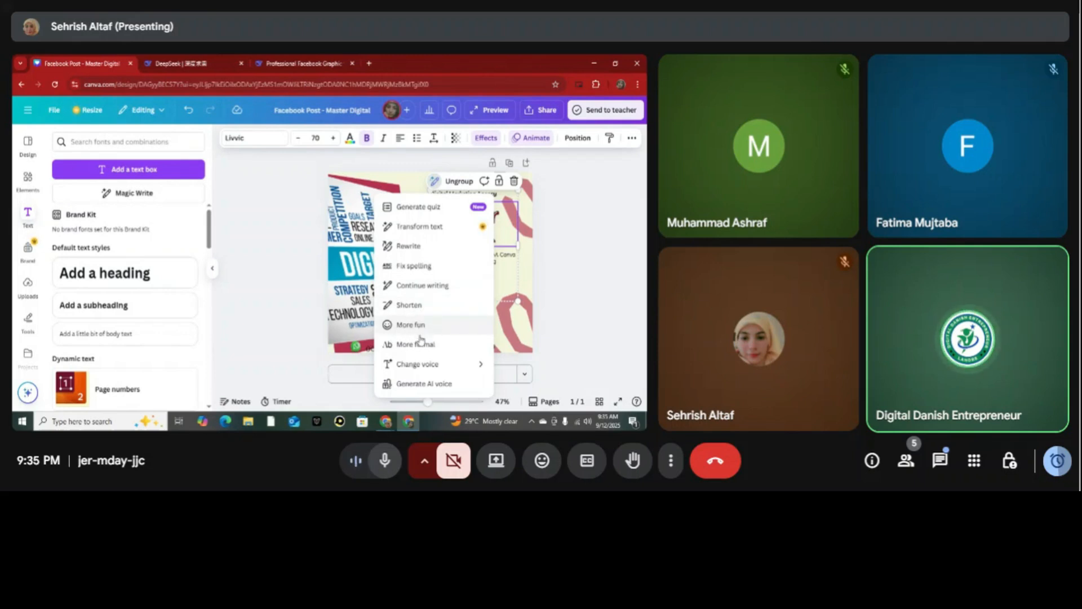
pyautogui.moveTo(427, 365)
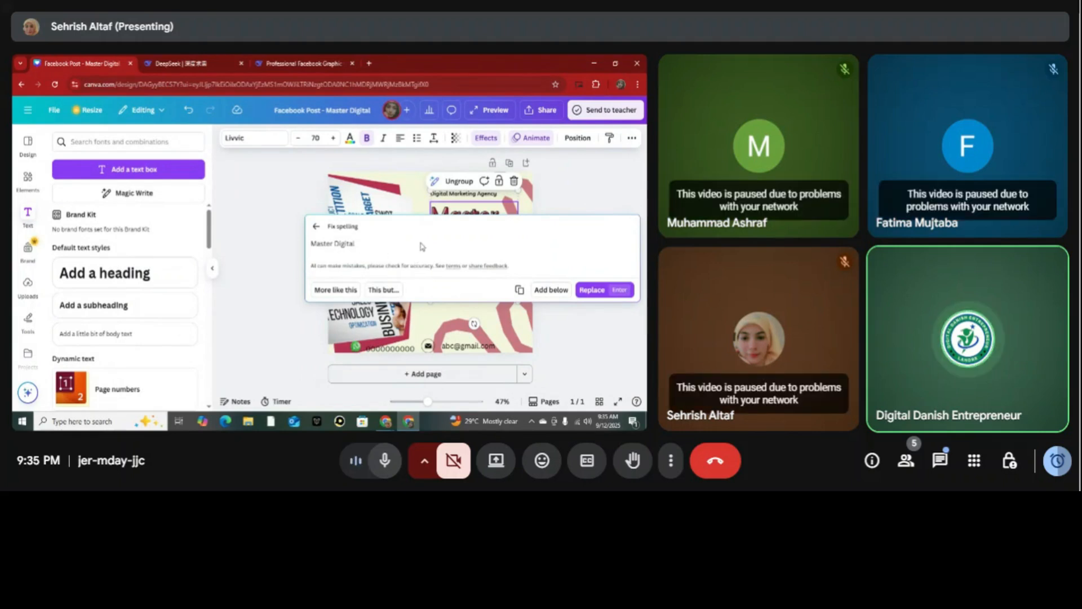
pyautogui.click(550, 291)
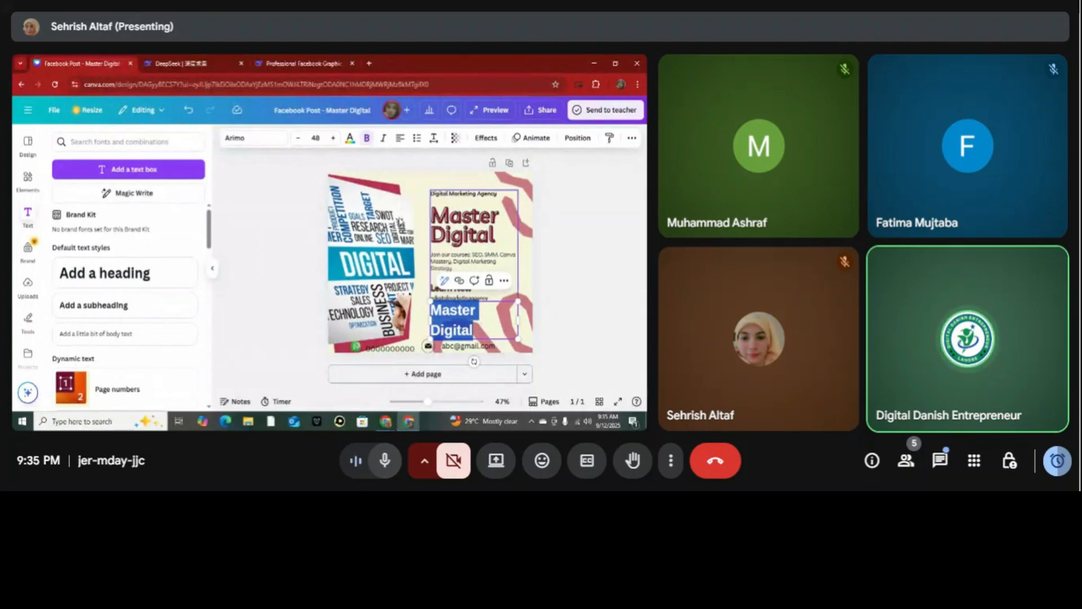
# Delete the duplicate "Master Digital" text that Magic Write added beneath the agency text block.
pyautogui.click(492, 317)
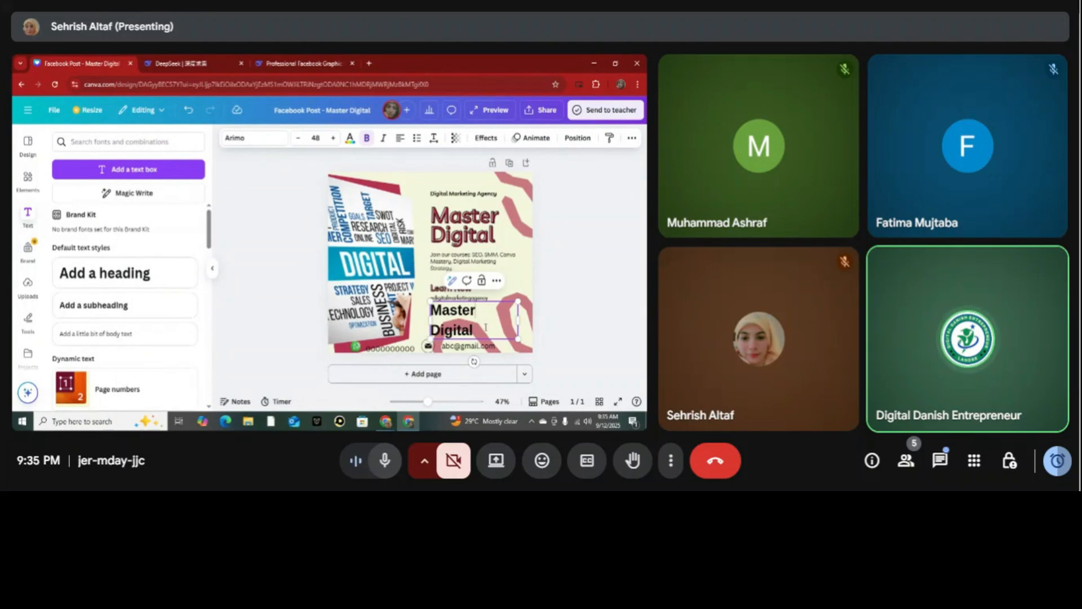
pyautogui.tripleClick(492, 316)
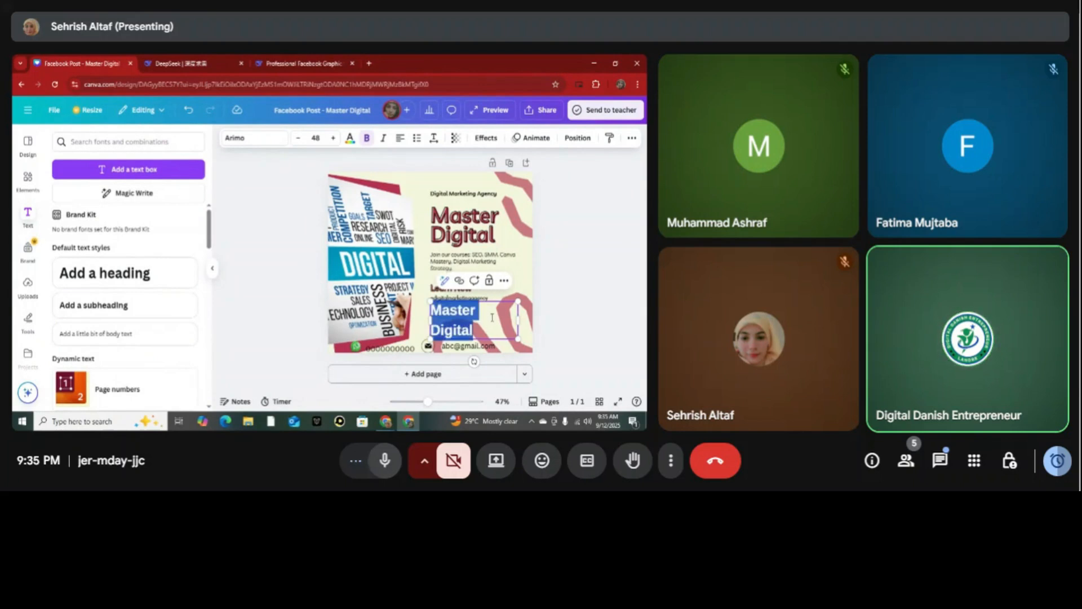
pyautogui.press('BackSpace')
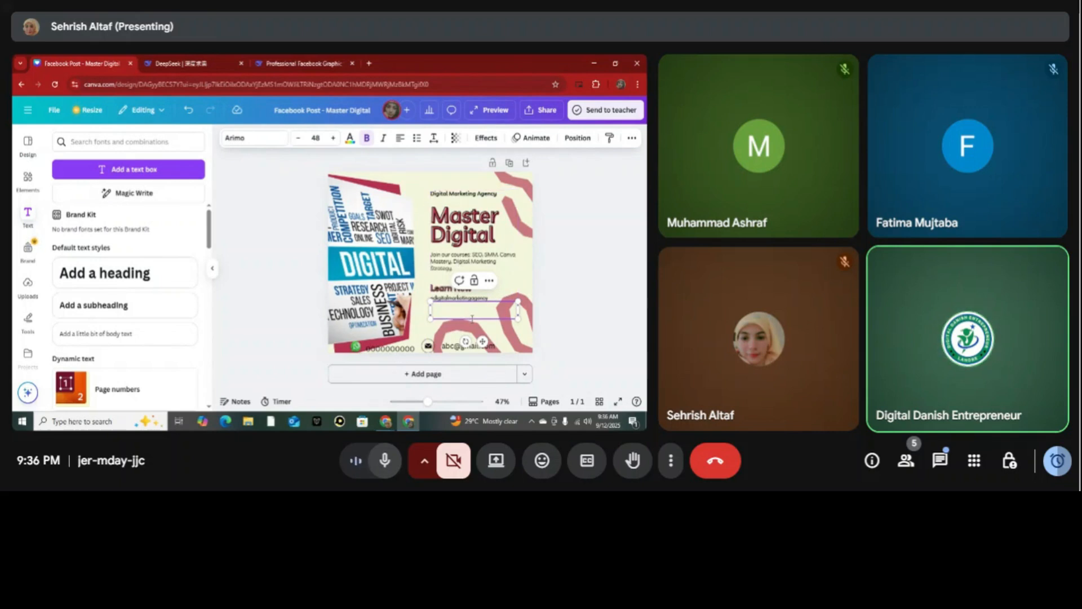
pyautogui.click(596, 261)
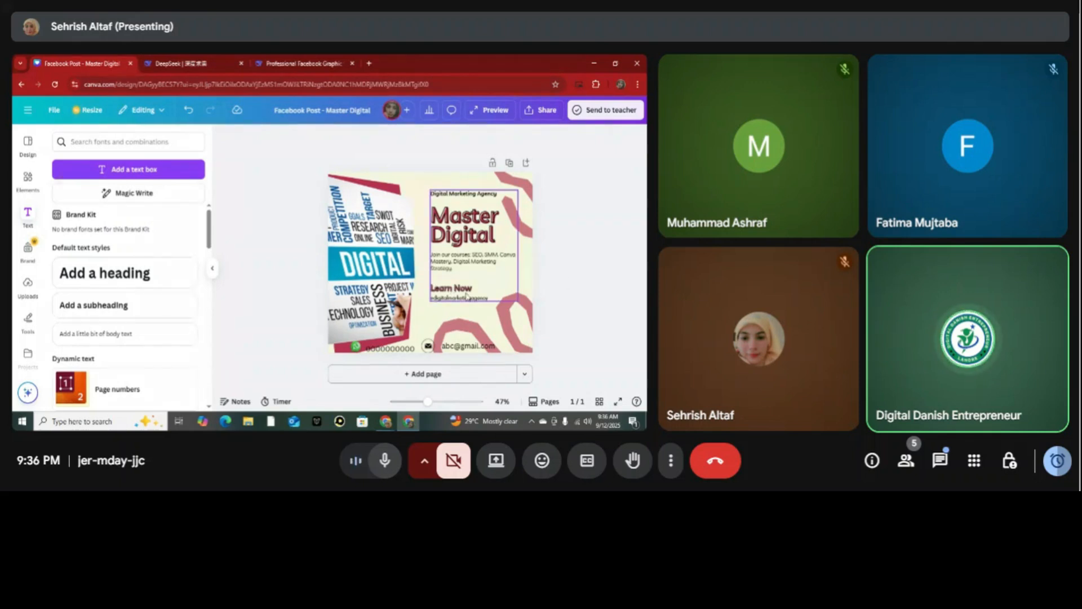
# Ungroup the agency text block and shift all its texts slightly up and to the left on the post.
pyautogui.moveTo(468, 275); pyautogui.dragTo(469, 278)
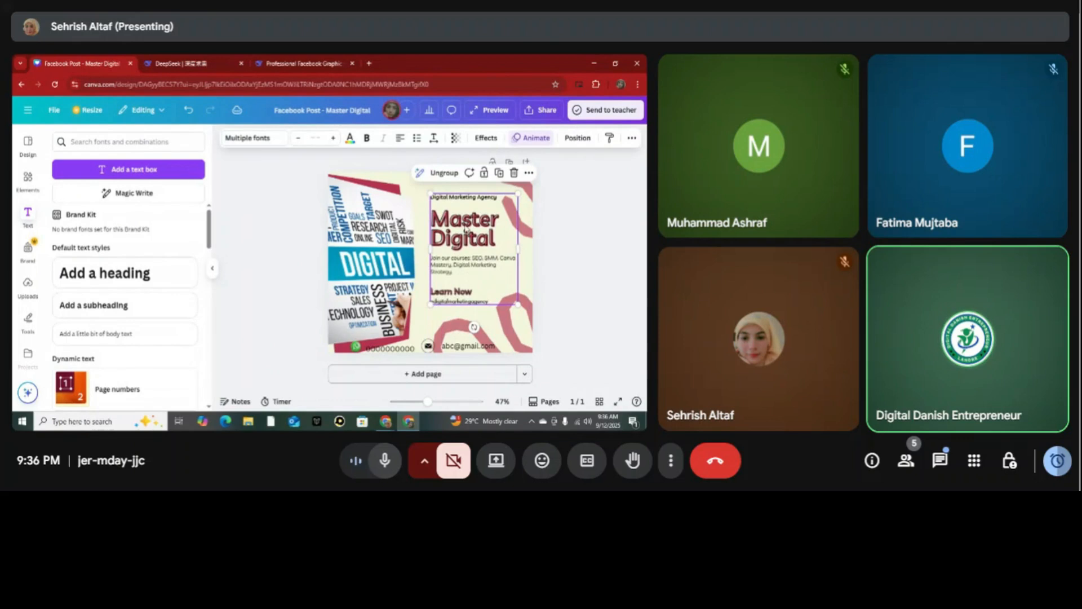
pyautogui.click(444, 173)
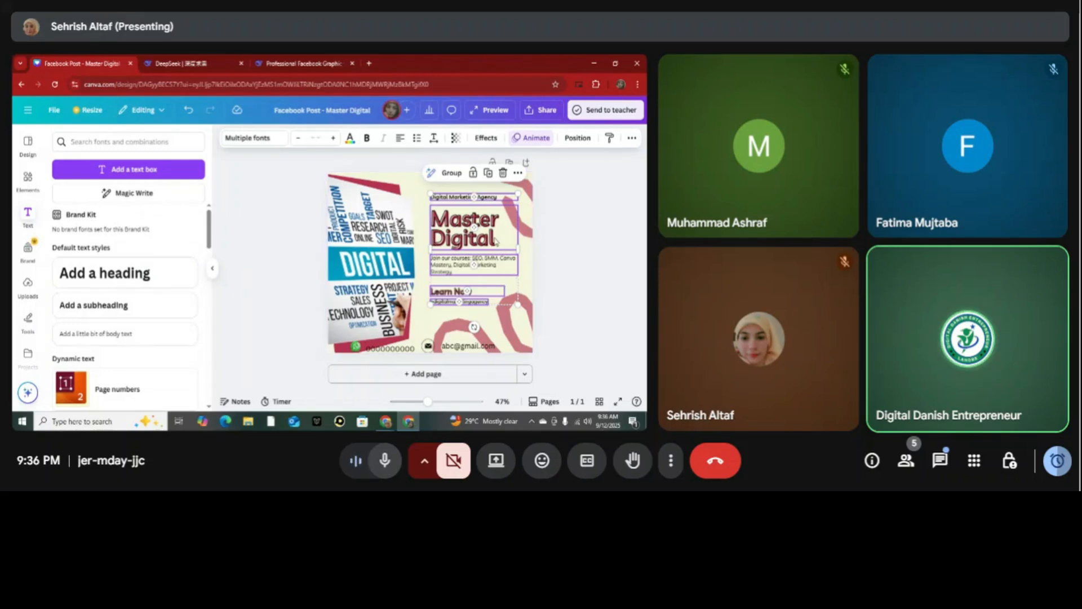
pyautogui.click(449, 175)
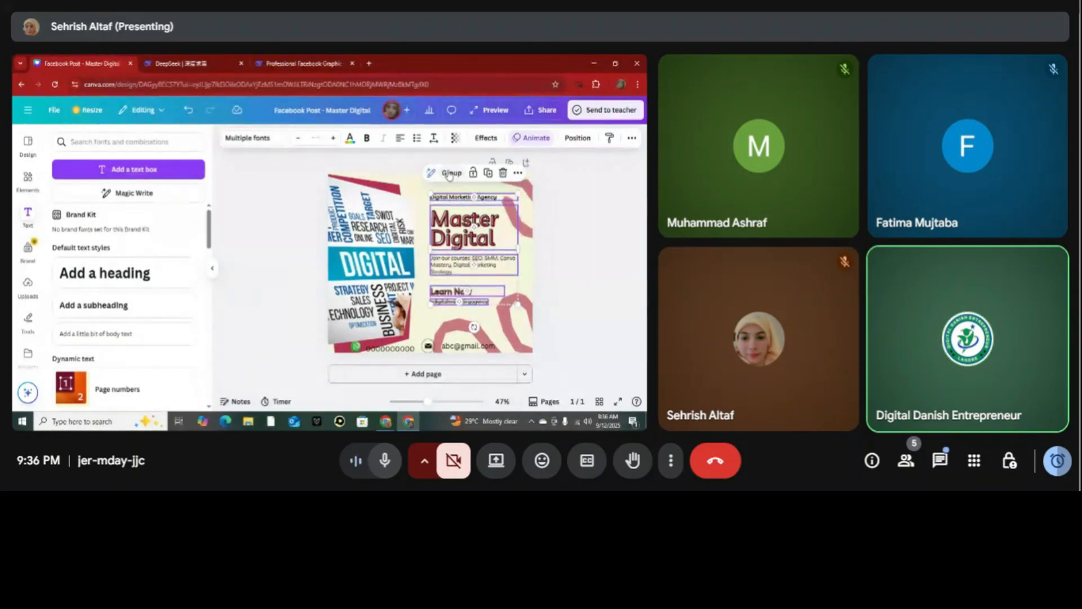
pyautogui.moveTo(478, 233)
pyautogui.mouseDown()
pyautogui.moveTo(384, 231)
pyautogui.moveTo(480, 233)
pyautogui.moveTo(472, 226)
pyautogui.mouseUp()
pyautogui.click(444, 170)
pyautogui.moveTo(458, 234)
pyautogui.mouseDown()
pyautogui.moveTo(400, 228)
pyautogui.moveTo(461, 227)
pyautogui.mouseUp()
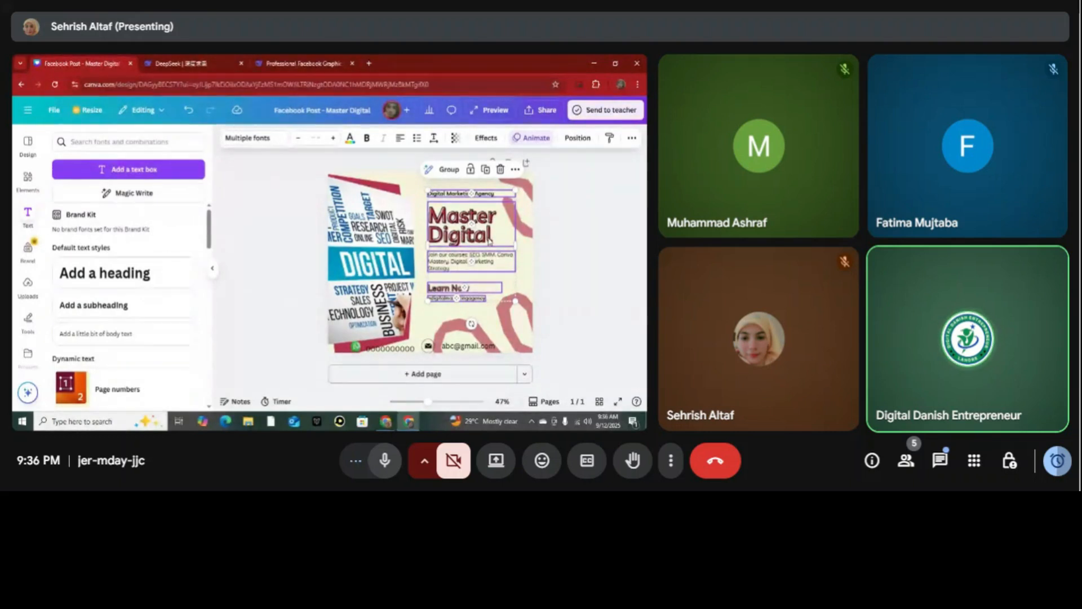
# Select the "Master Digital" heading and the courses paragraph individually to check that the texts are separate.
pyautogui.doubleClick(490, 239)
pyautogui.press('Escape')
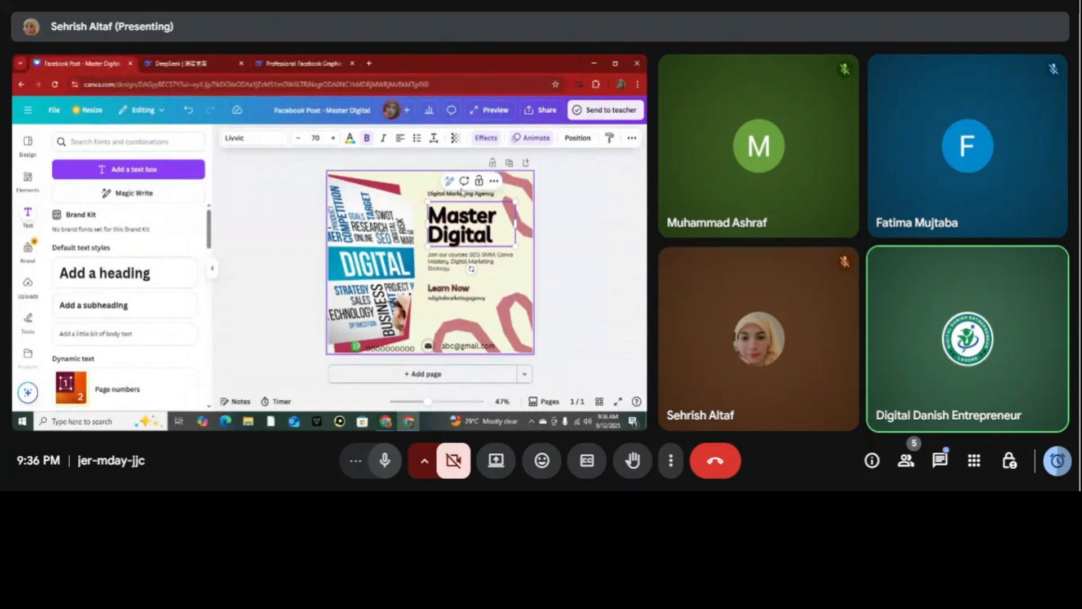
pyautogui.click(510, 268)
pyautogui.moveTo(511, 267)
pyautogui.mouseDown()
pyautogui.moveTo(513, 304)
pyautogui.moveTo(516, 258)
pyautogui.moveTo(509, 267)
pyautogui.mouseUp()
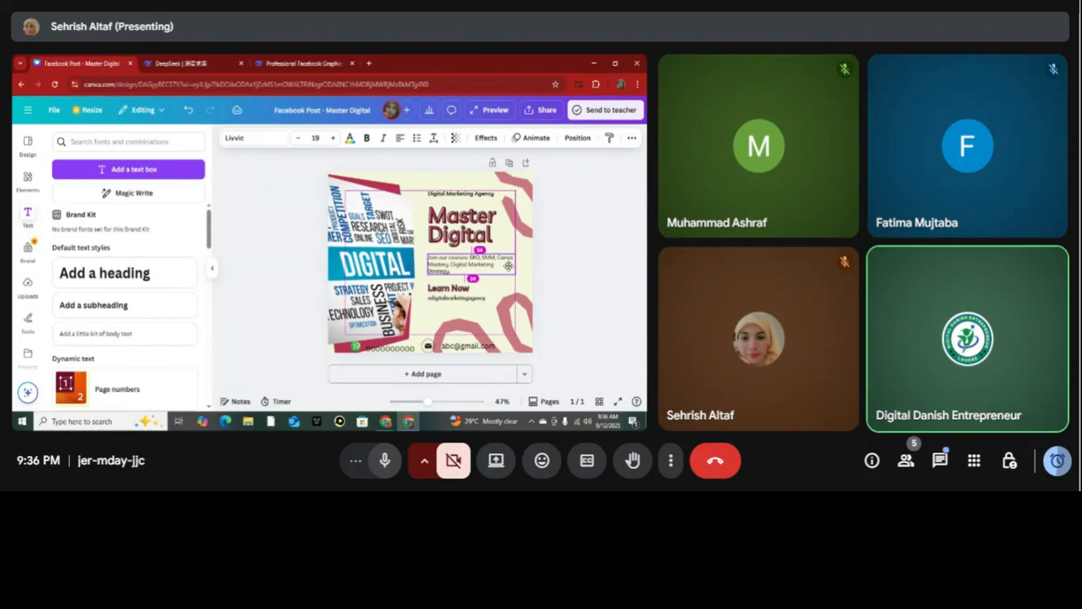
# Generate a Magic Write rewrite of the "Master Digital" heading, request one more like it, and discard the suggestions.
pyautogui.click(496, 212)
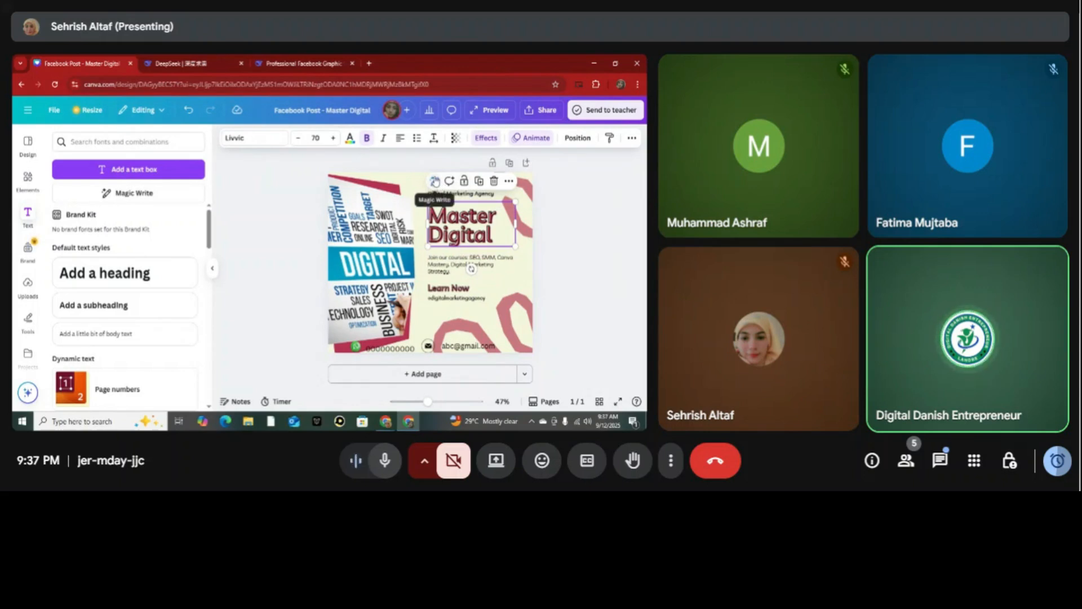
pyautogui.click(436, 181)
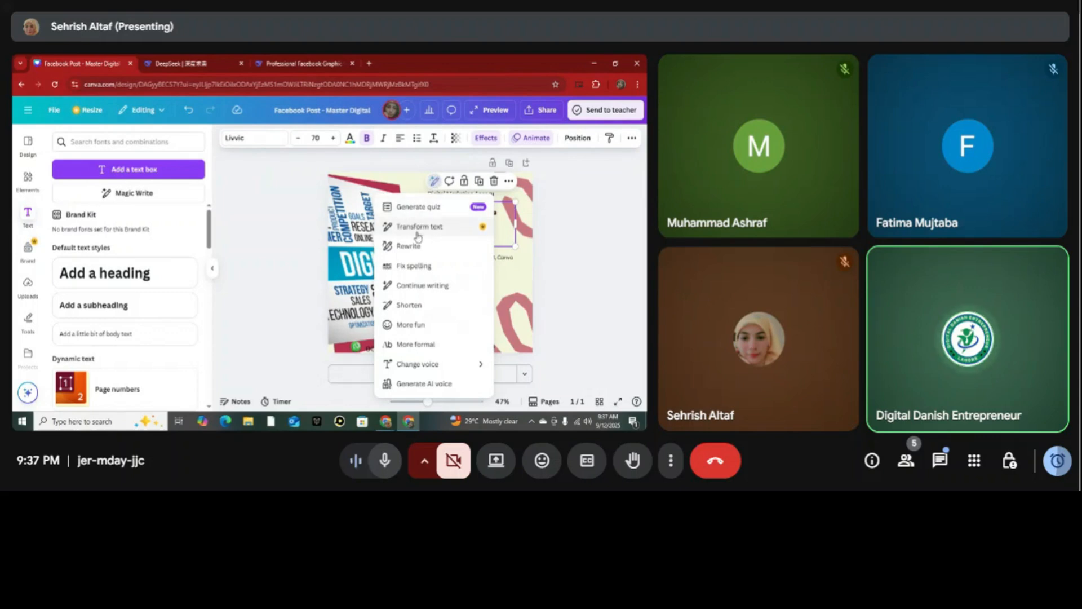
pyautogui.click(417, 324)
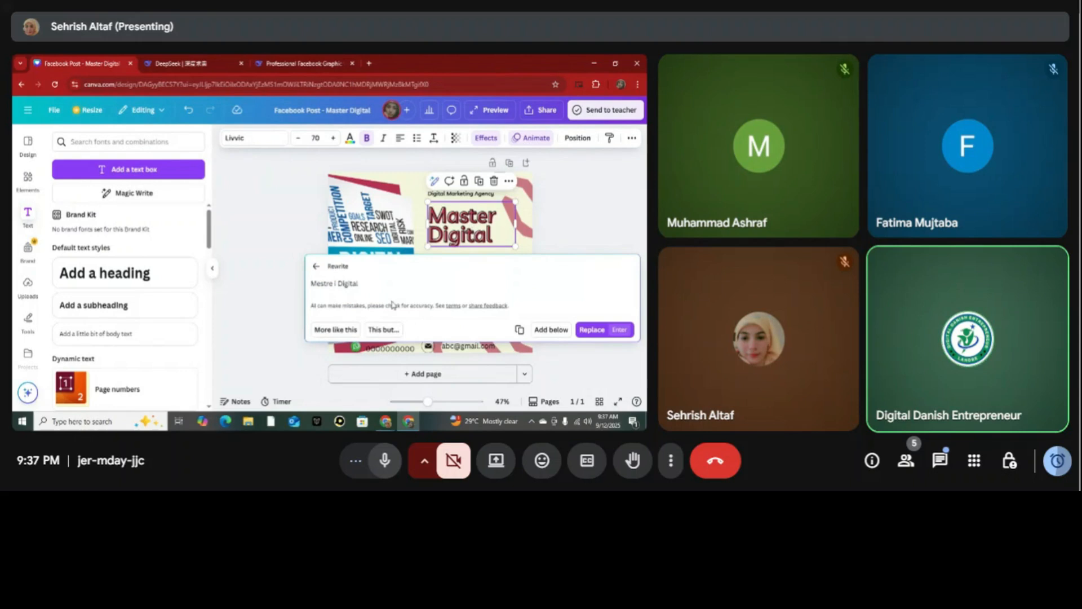
pyautogui.click(350, 331)
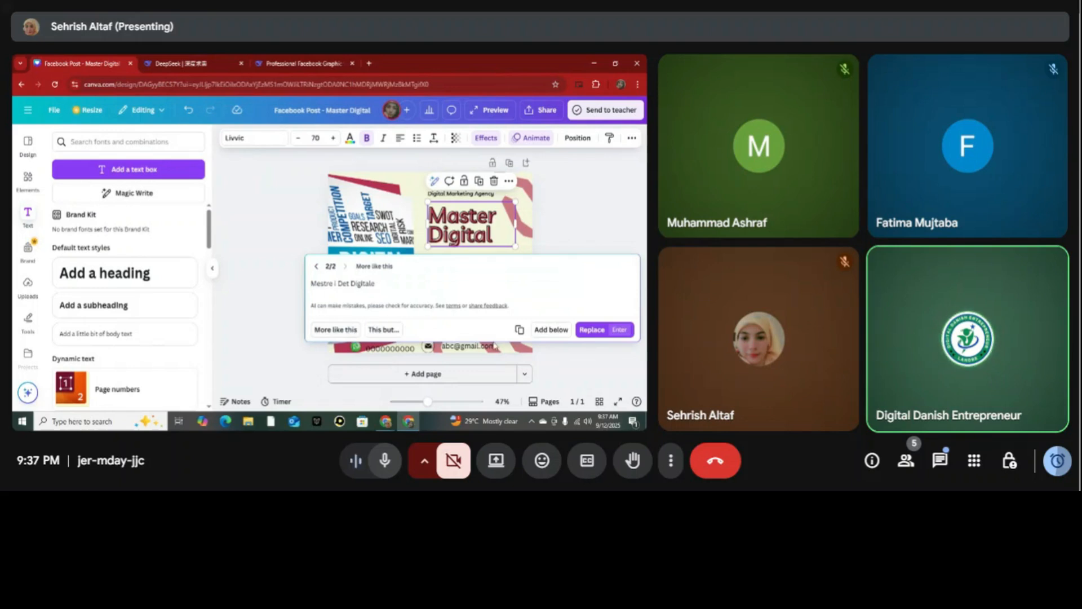
pyautogui.click(572, 199)
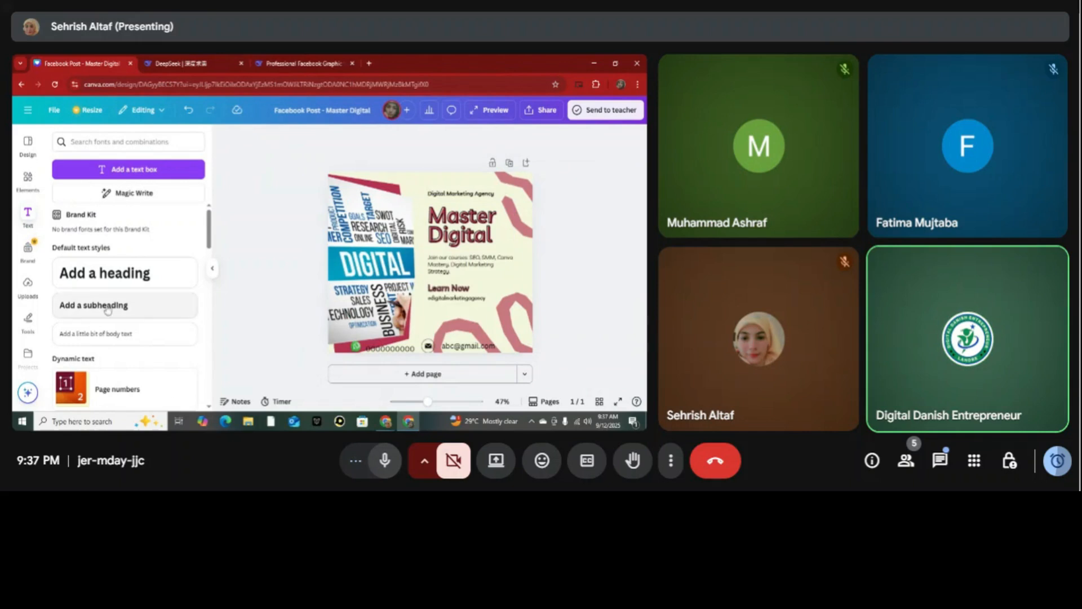
# Add the uploaded logo, shrink it into the post's upper-right corner, and move the "Digital Marketing Agency" line left of it.
pyautogui.click(28, 285)
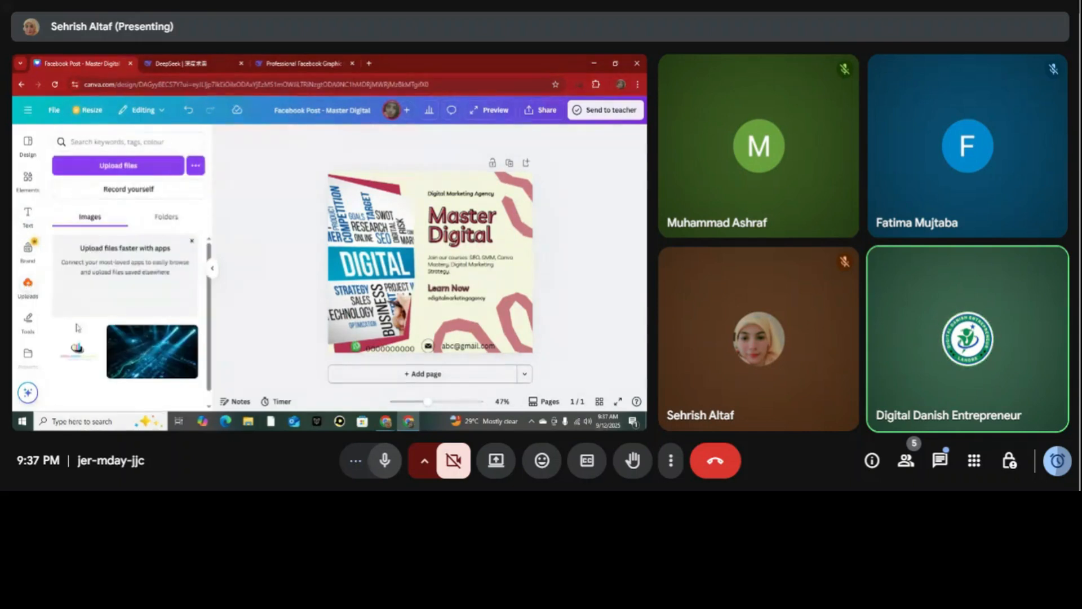
pyautogui.click(76, 347)
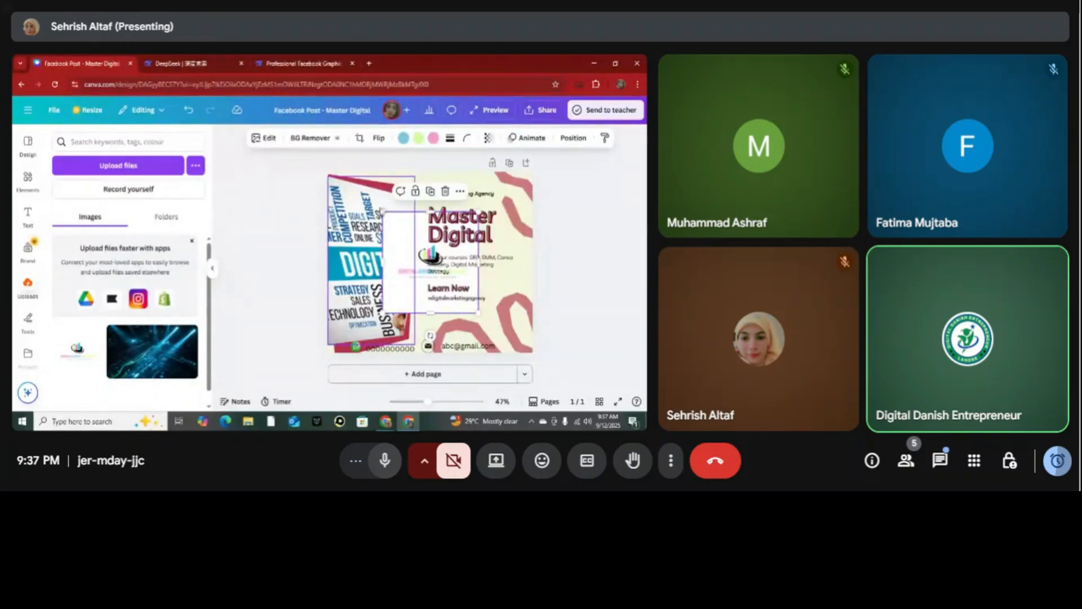
pyautogui.moveTo(384, 213); pyautogui.dragTo(420, 251)
pyautogui.moveTo(466, 277); pyautogui.dragTo(445, 194)
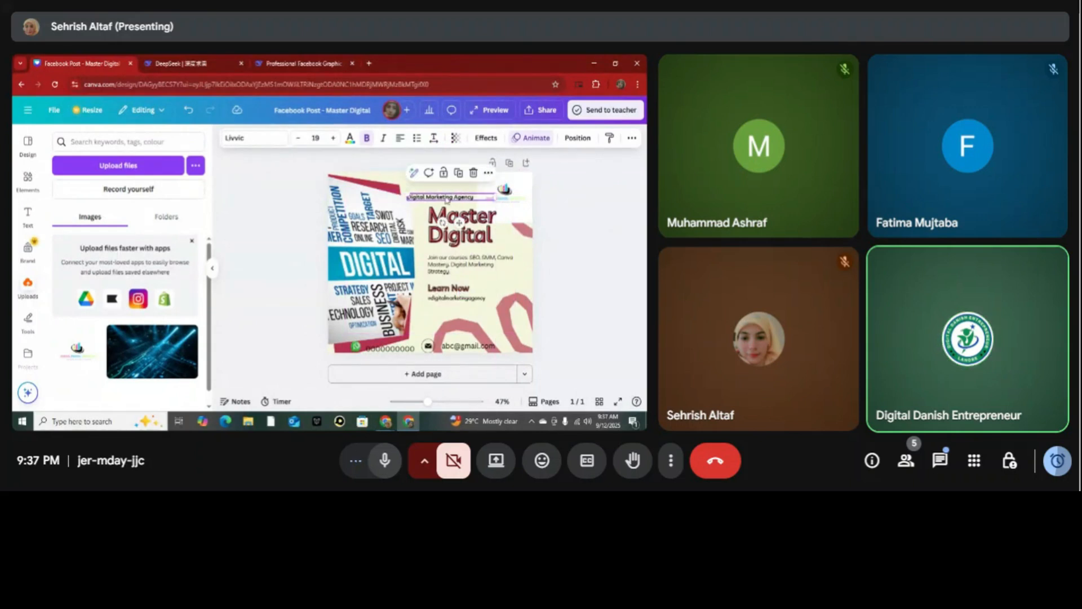
# Remove the logo's background and nudge the logo slightly higher in the post's corner.
pyautogui.click(522, 185)
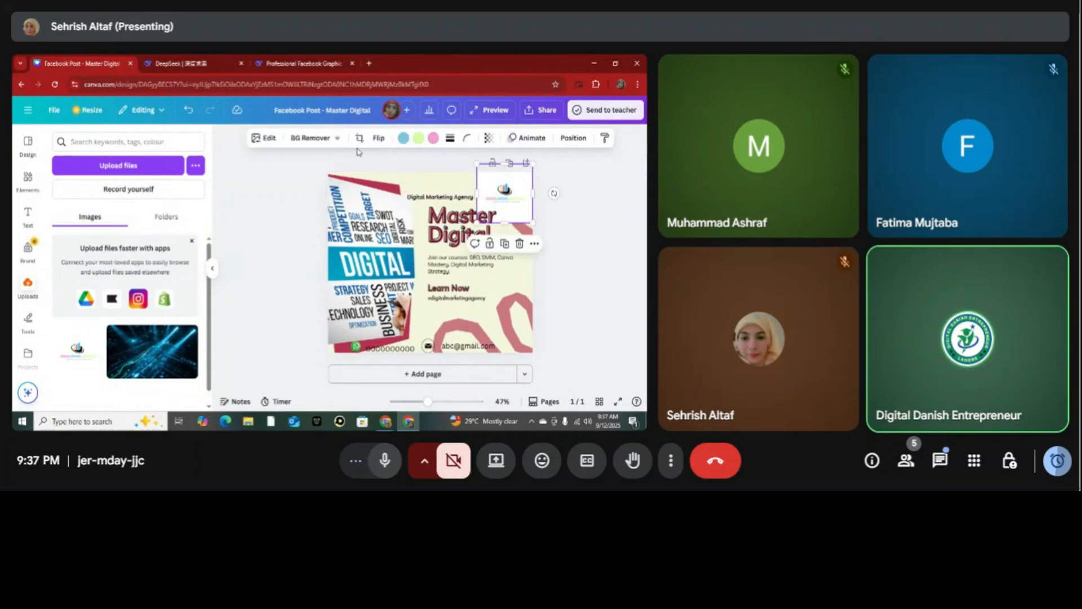
pyautogui.click(302, 141)
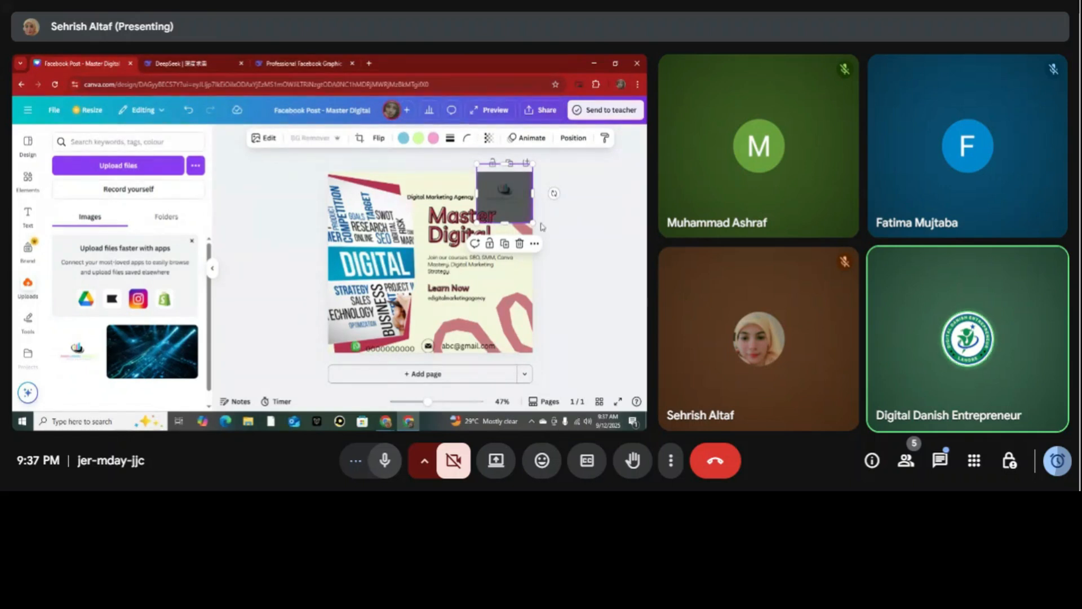
pyautogui.click(588, 288)
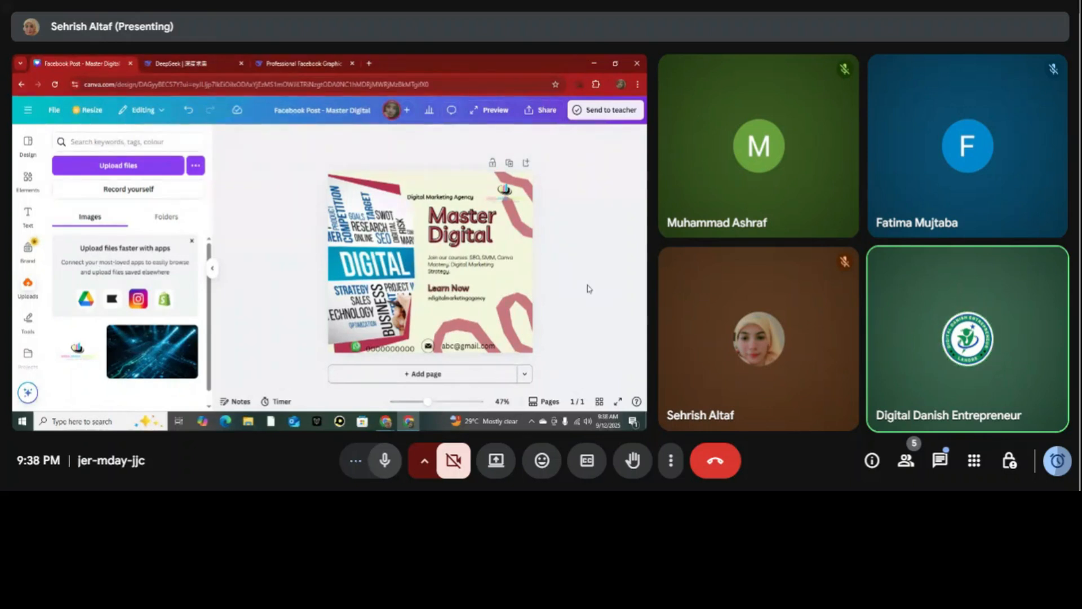
pyautogui.click(510, 188)
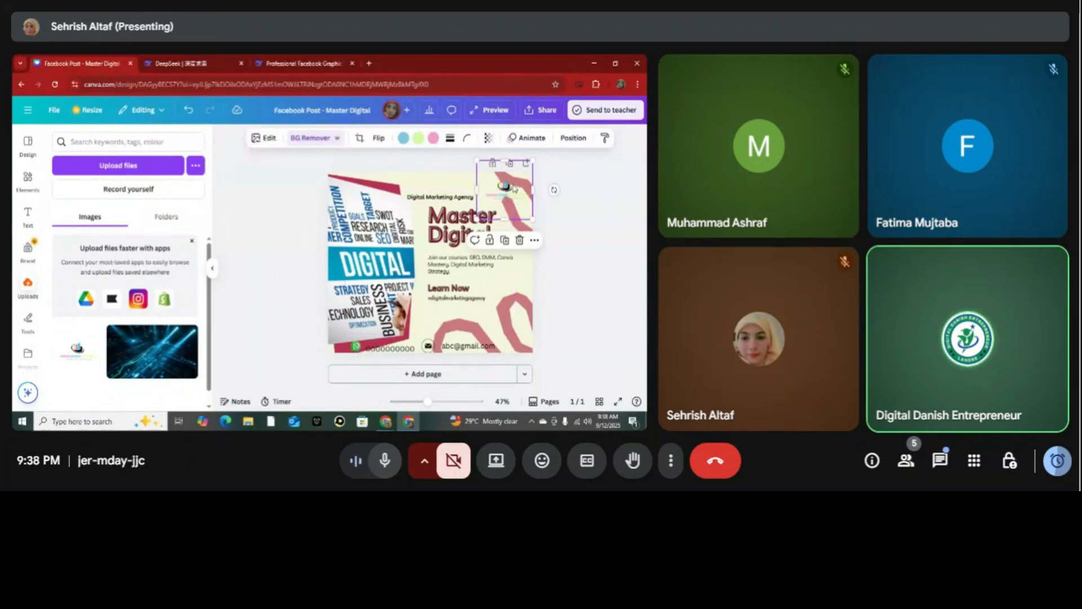
pyautogui.click(575, 339)
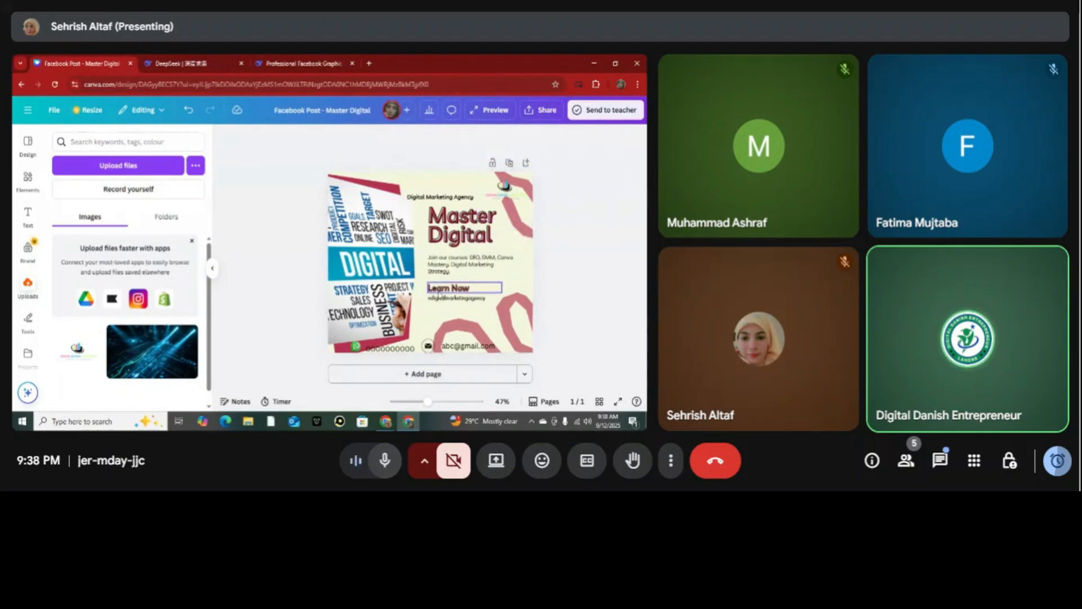
# Create a copy of the design resized to Instagram Post (4:5) and open the copy.
pyautogui.click(435, 188)
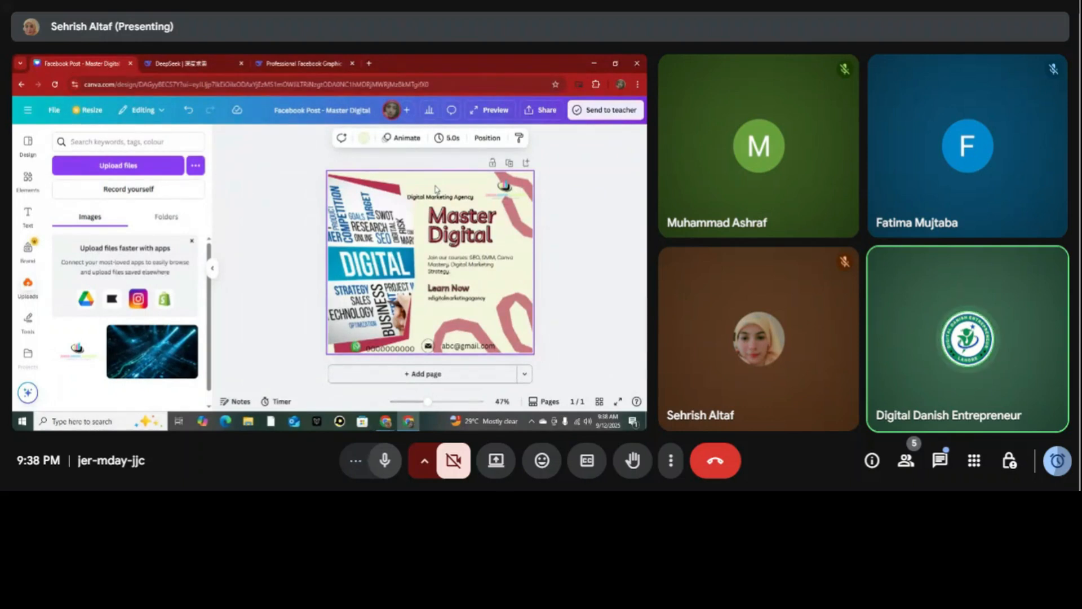
pyautogui.click(87, 113)
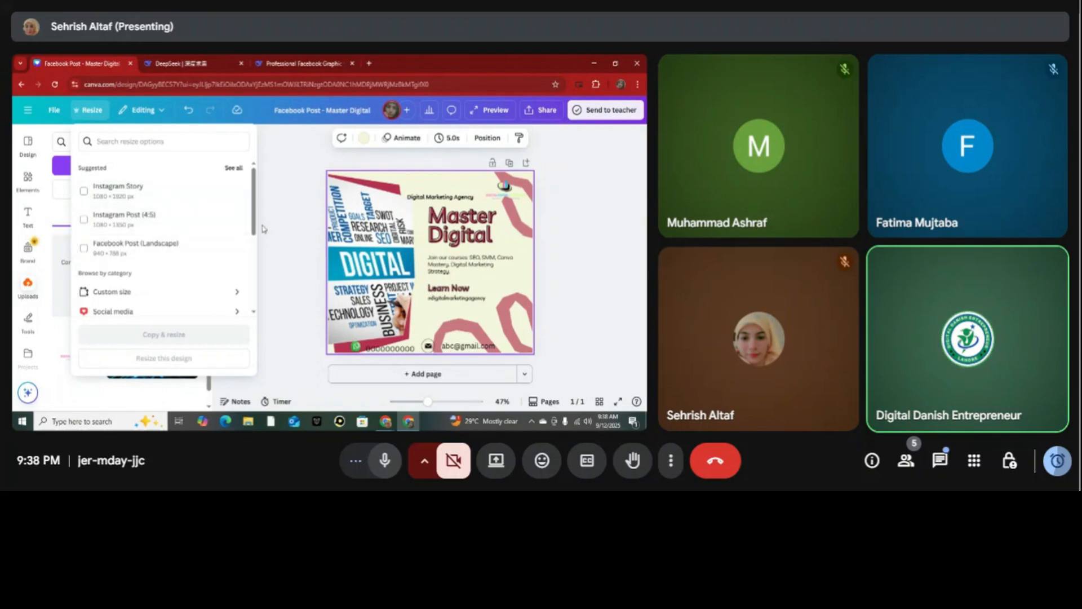
pyautogui.moveTo(256, 221)
pyautogui.mouseDown()
pyautogui.moveTo(254, 306)
pyautogui.moveTo(254, 235)
pyautogui.mouseUp()
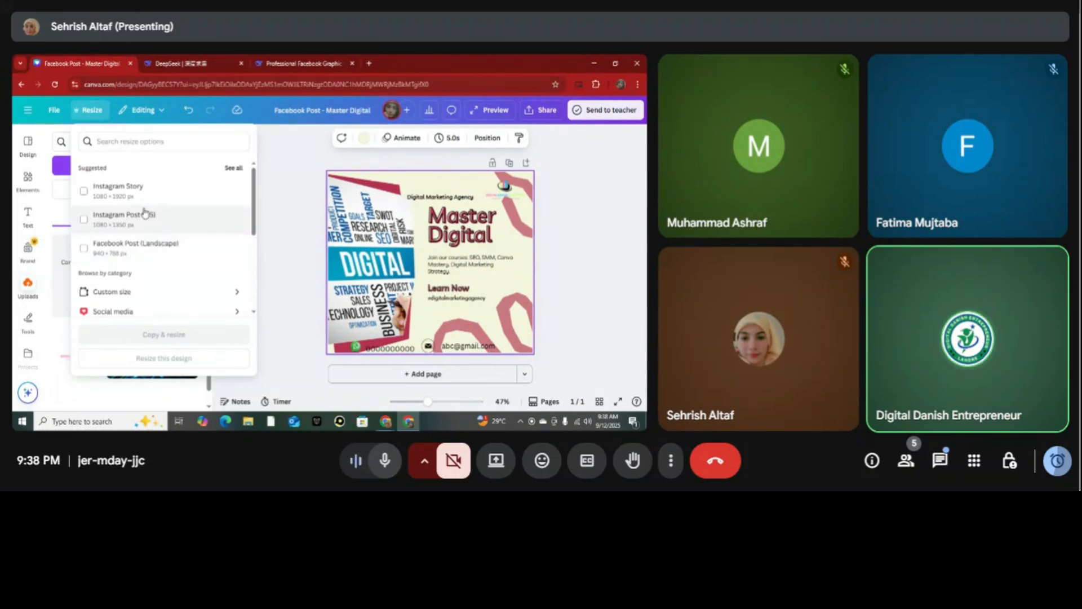
pyautogui.click(147, 219)
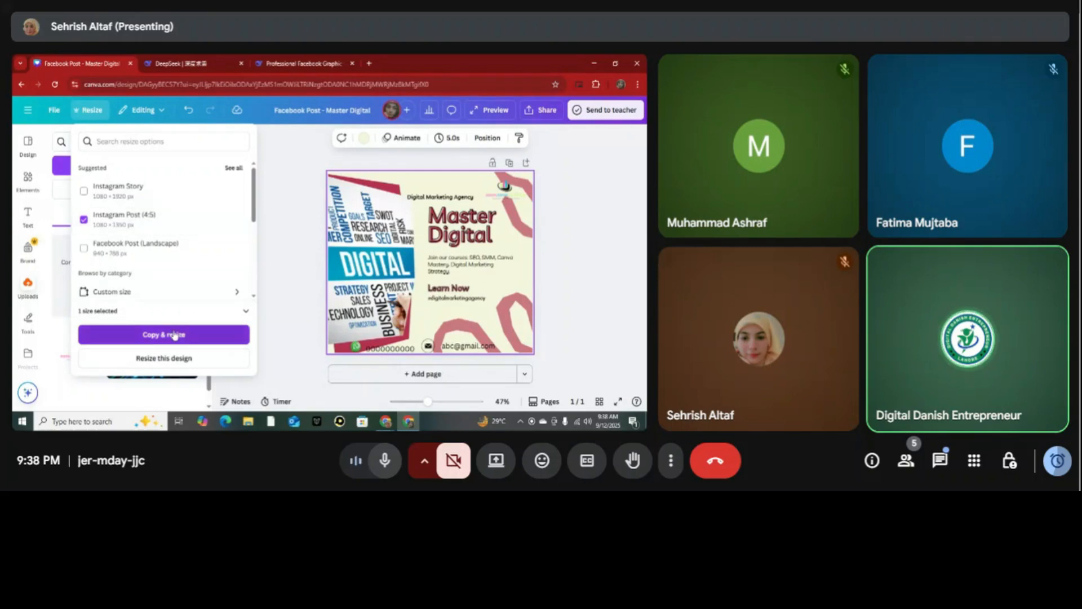
pyautogui.click(170, 335)
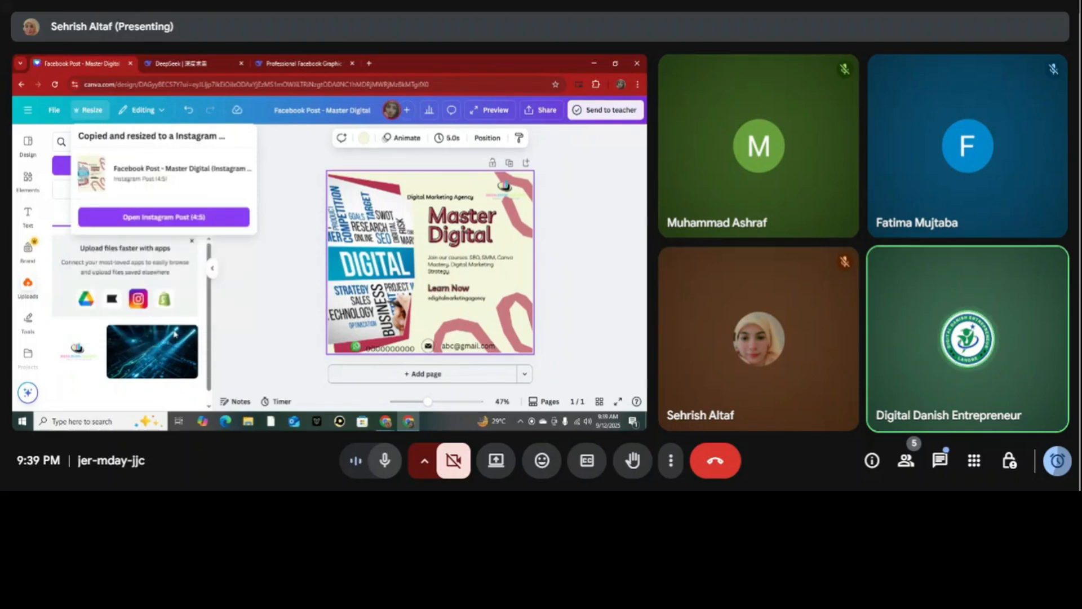
pyautogui.click(176, 218)
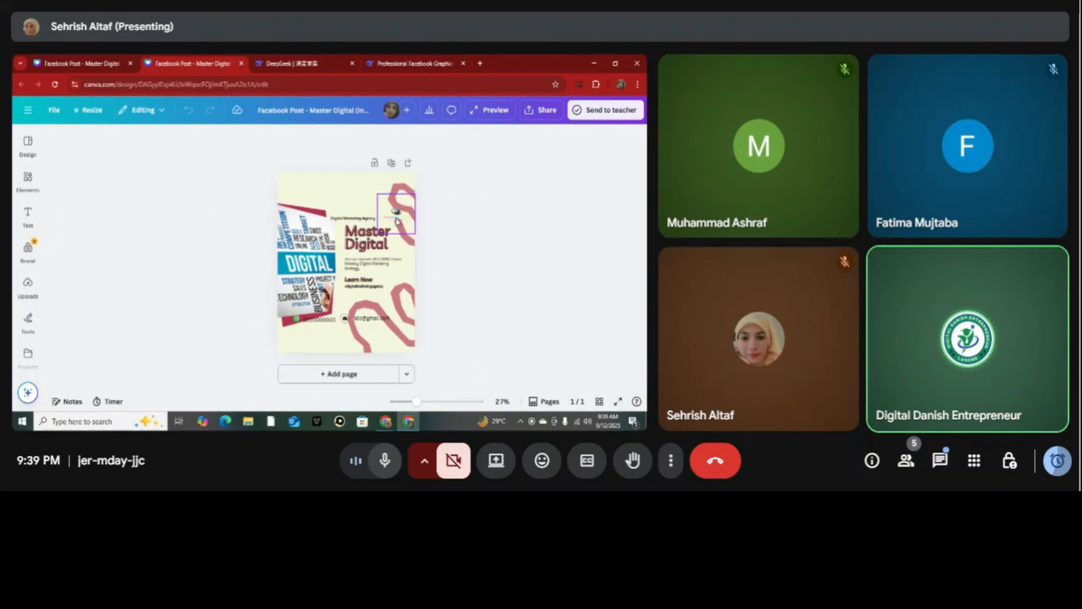
# Move the logo, agency line, "Master Digital" heading and courses paragraph higher on the Instagram post.
pyautogui.moveTo(396, 220); pyautogui.dragTo(397, 180)
pyautogui.moveTo(338, 210); pyautogui.dragTo(338, 182)
pyautogui.moveTo(365, 237); pyautogui.dragTo(359, 220)
pyautogui.click(367, 262)
pyautogui.moveTo(368, 263); pyautogui.dragTo(366, 250)
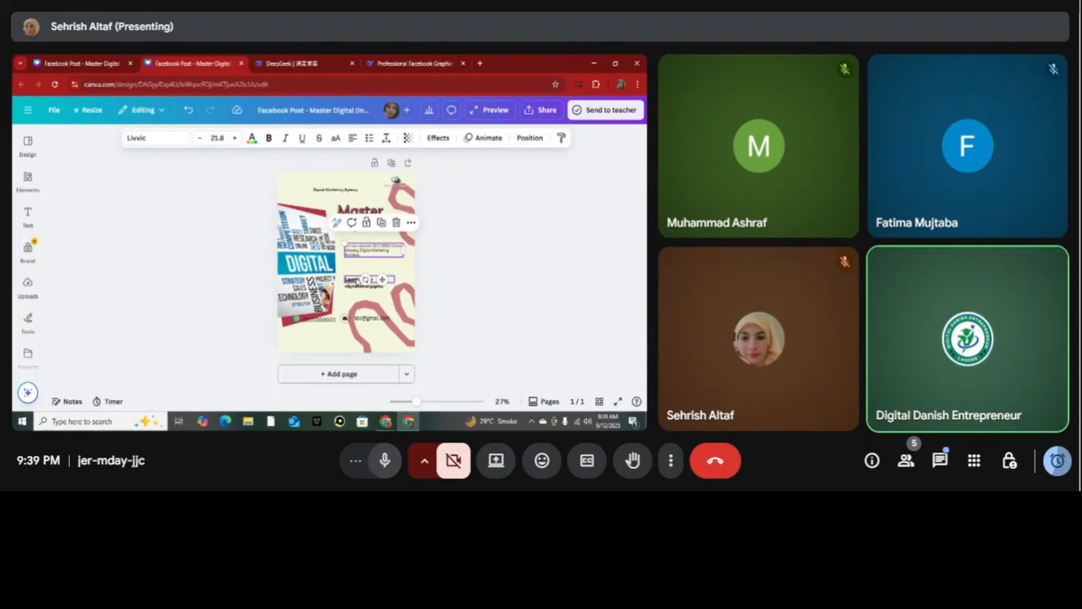
pyautogui.click(441, 273)
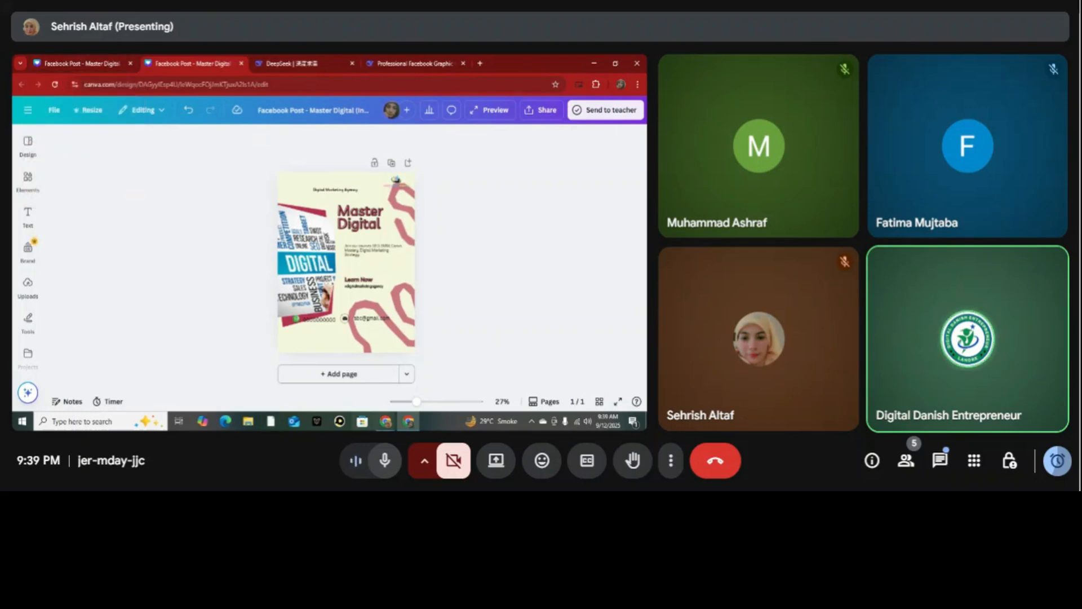
# Go back from the Facebook post to Canva AI's start page and set the social media format to YouTube Thumbnail.
pyautogui.moveTo(379, 428)
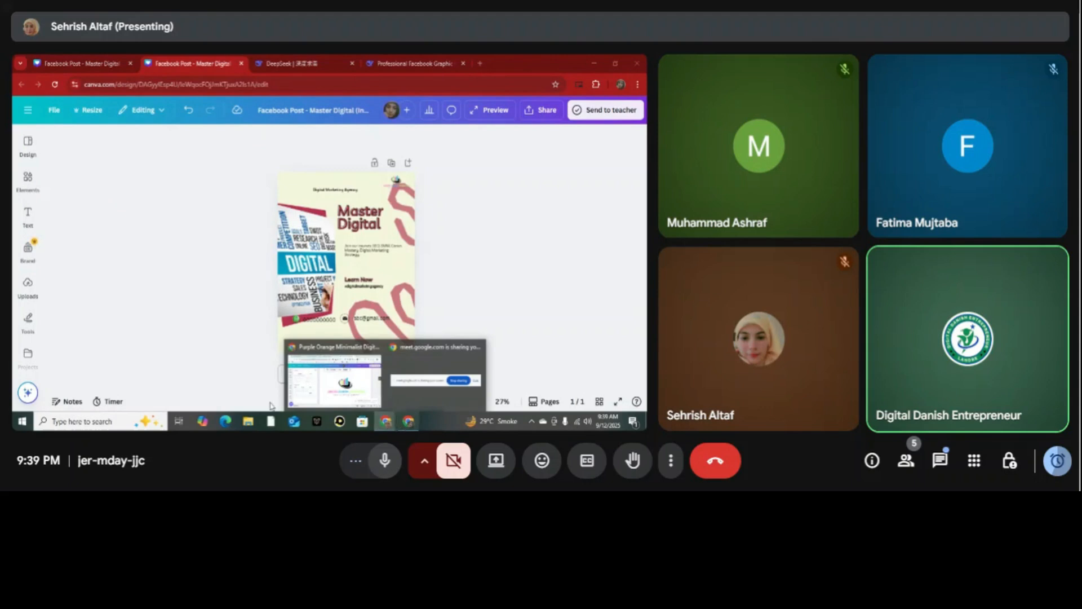
pyautogui.click(104, 68)
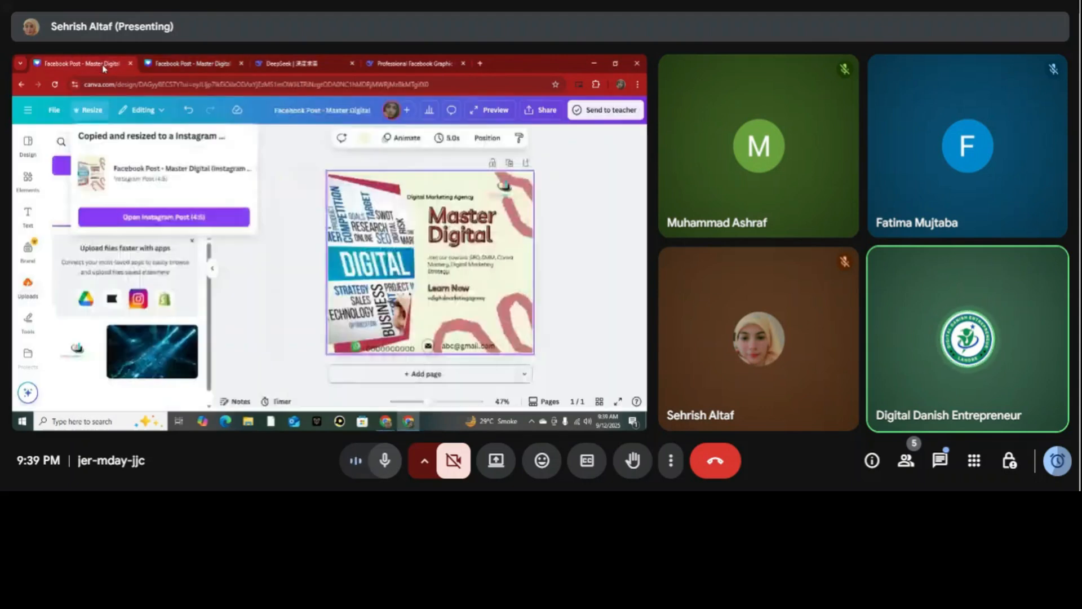
pyautogui.click(23, 85)
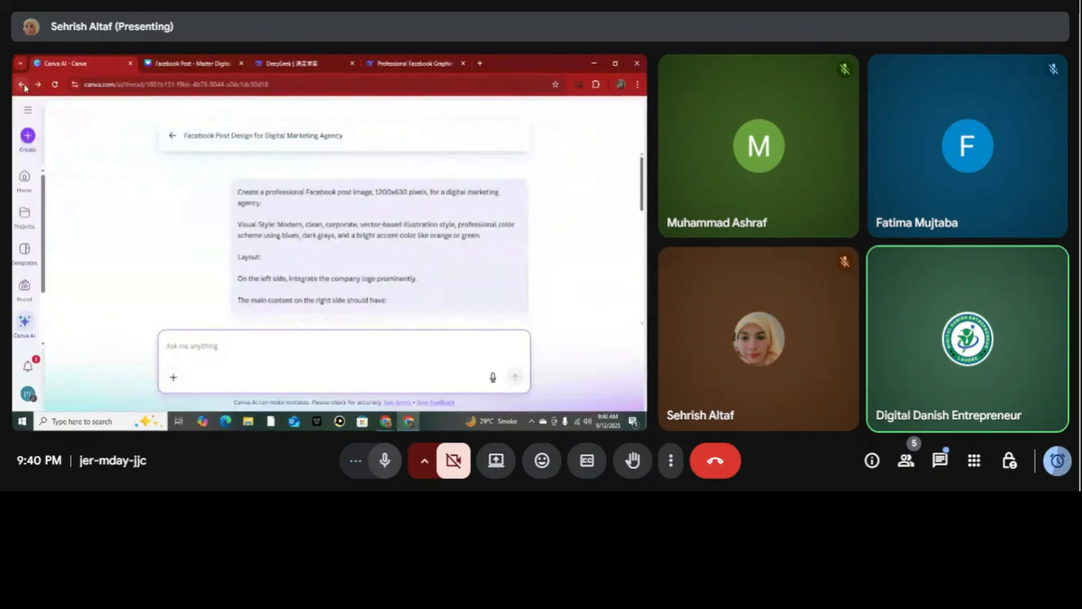
pyautogui.click(172, 136)
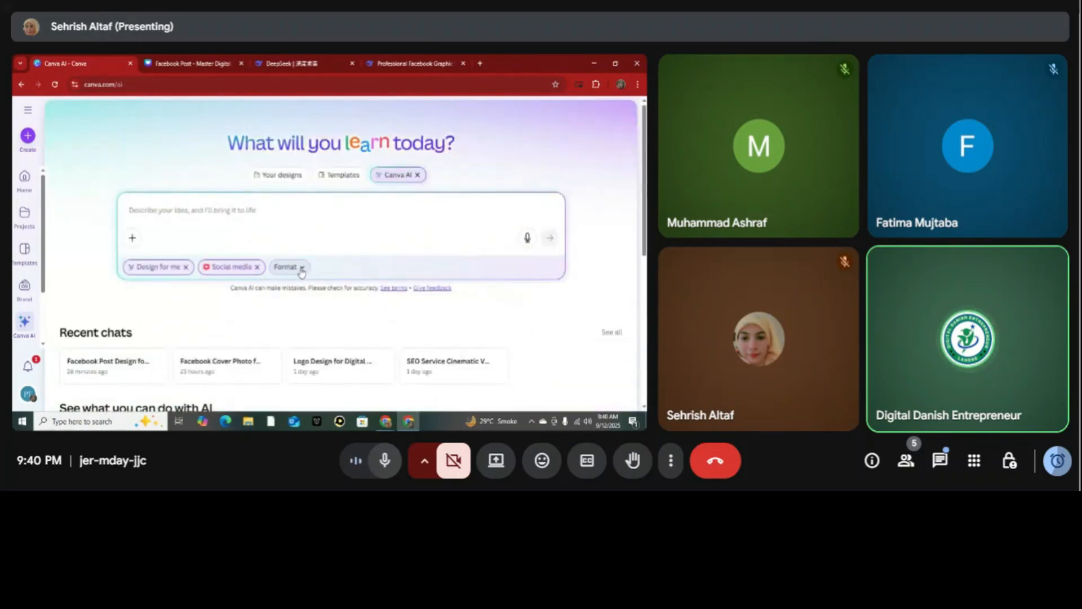
pyautogui.click(301, 272)
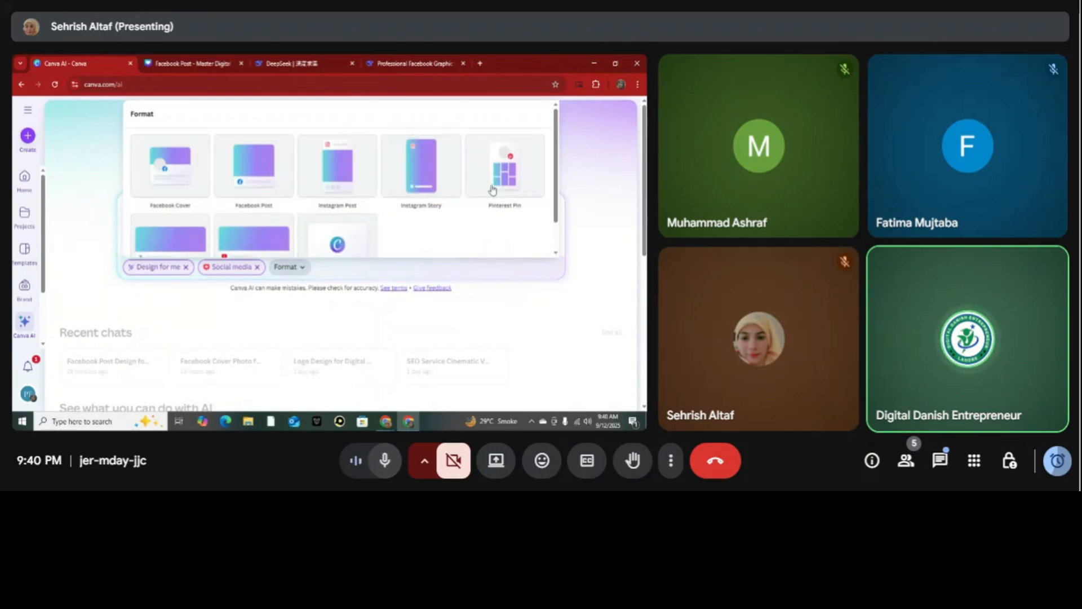
pyautogui.moveTo(556, 204); pyautogui.dragTo(558, 226)
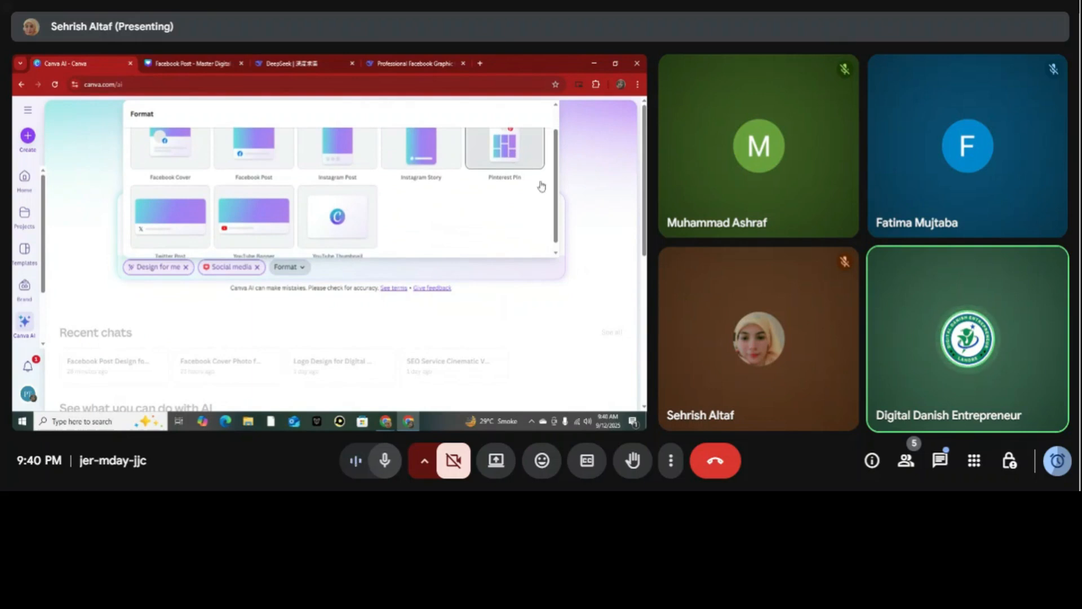
pyautogui.moveTo(557, 230); pyautogui.dragTo(548, 245)
pyautogui.click(335, 213)
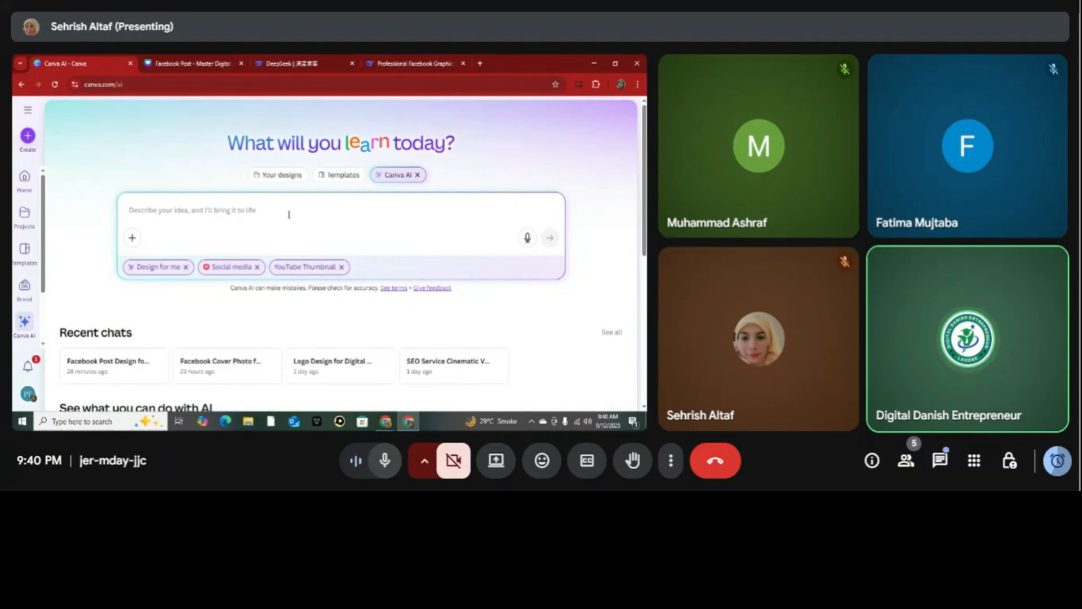
# Switch to the DeepSeek chat on the Facebook graphic and begin a message with "write a prompt for my youtube tumbnail".
pyautogui.click(399, 63)
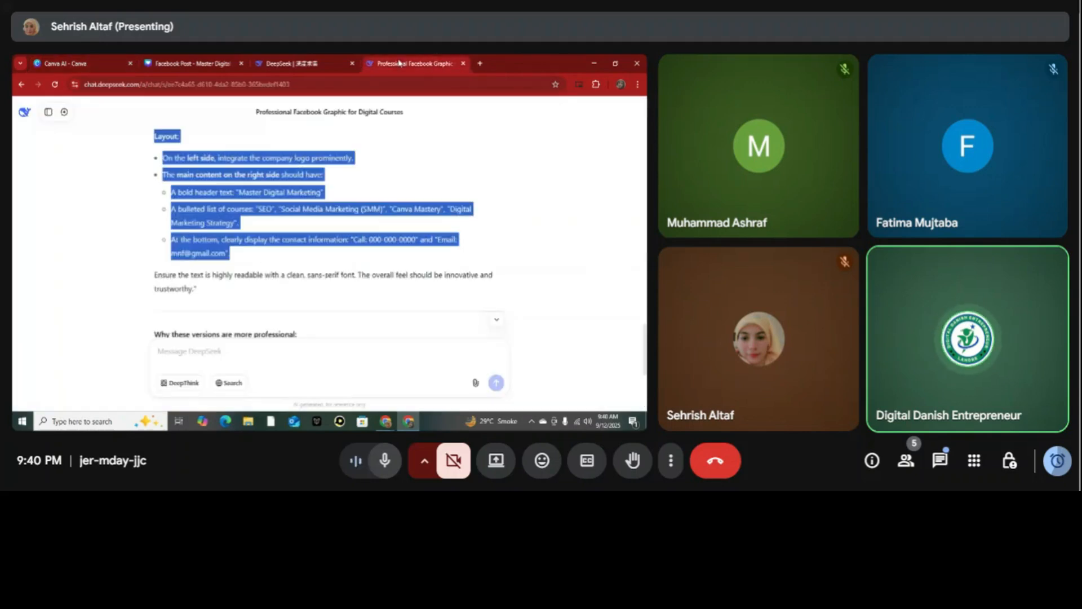
pyautogui.click(514, 265)
pyautogui.click(270, 356)
pyautogui.write('write a')
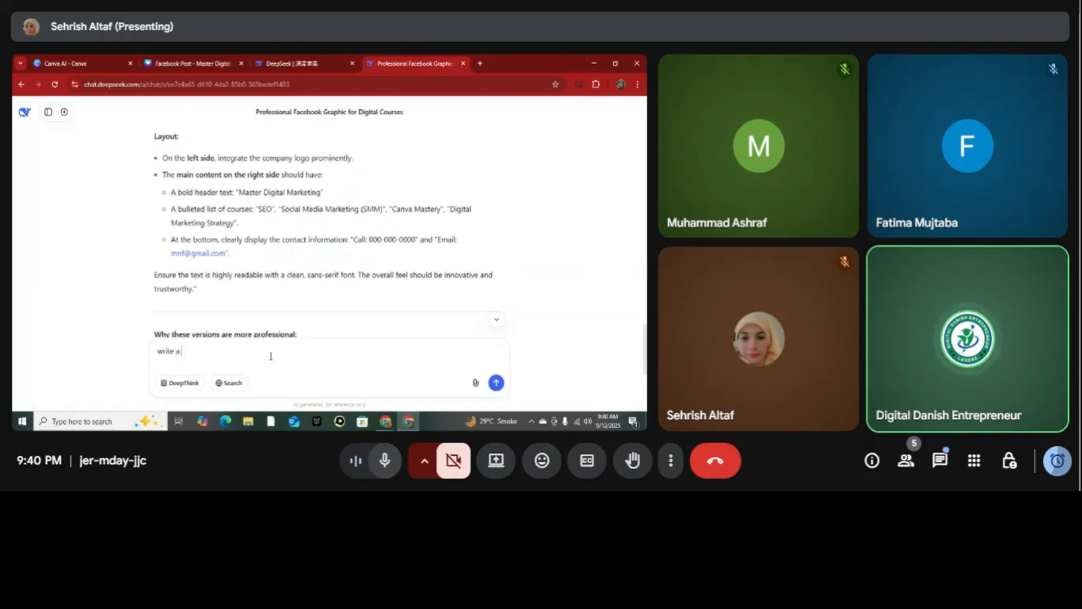
pyautogui.write(' prompt')
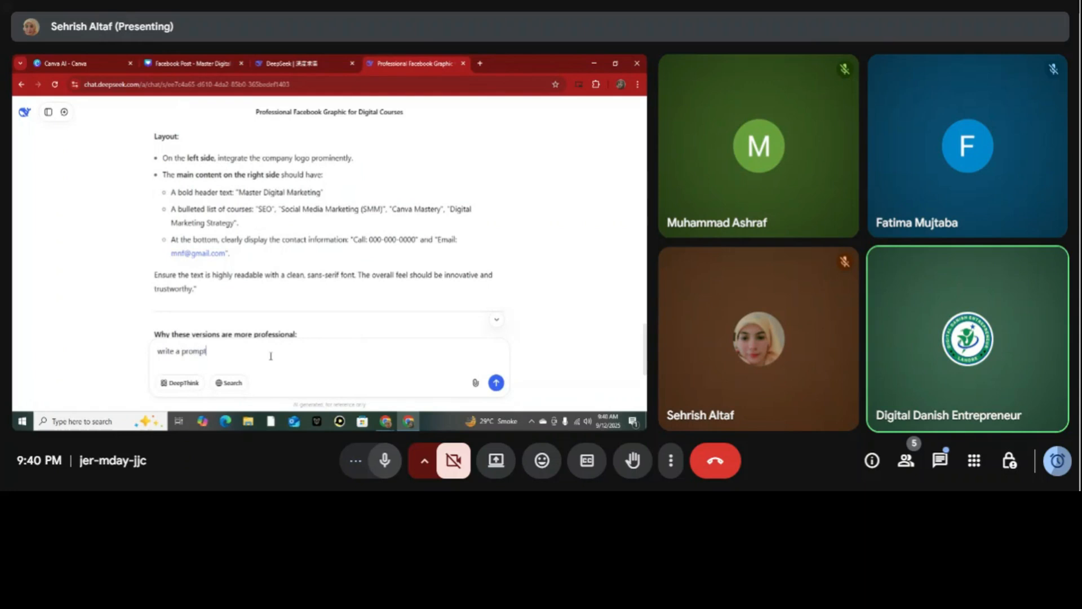
pyautogui.write(' for my youtube tumbnail ')
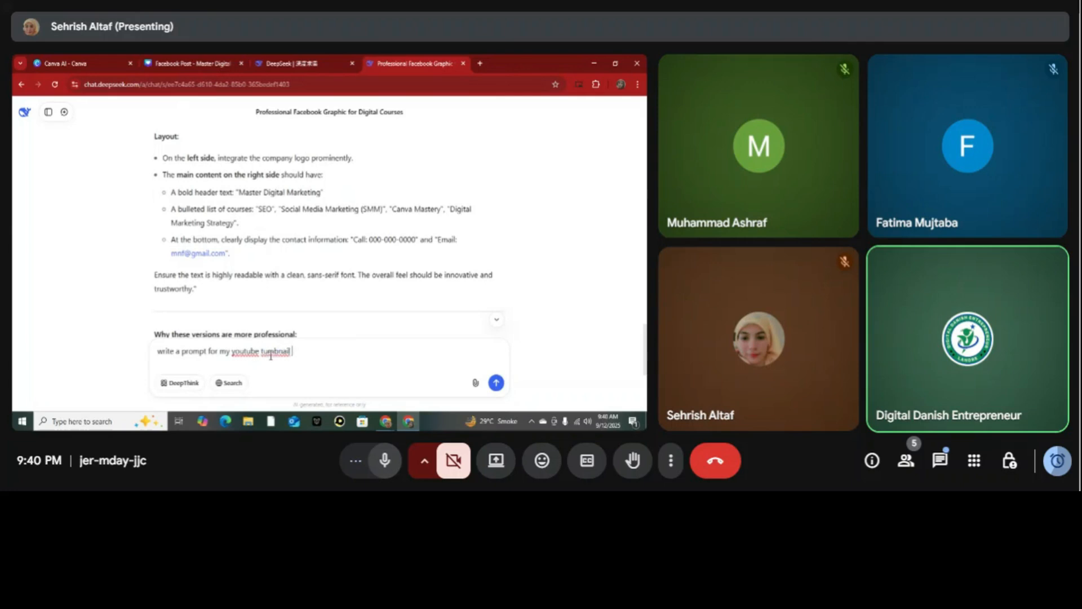
pyautogui.write('my topic name , Digital Dnaih')
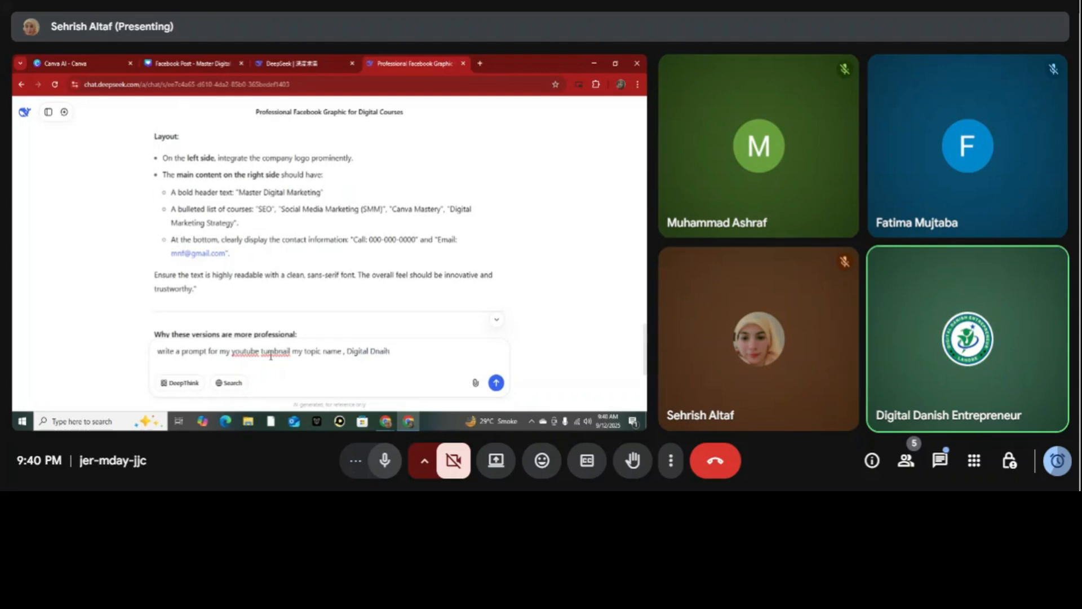
pyautogui.press('BackSpace')
pyautogui.press('BackSpace')
pyautogui.press('BackSpace')
pyautogui.press('BackSpace')
pyautogui.write('an')
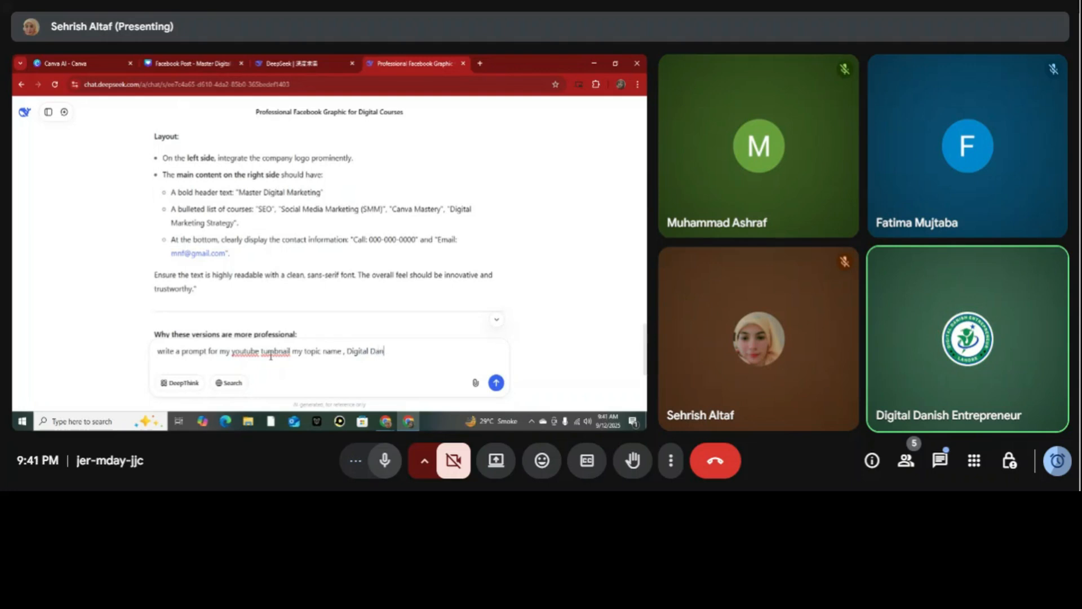
pyautogui.write('ish Marketing')
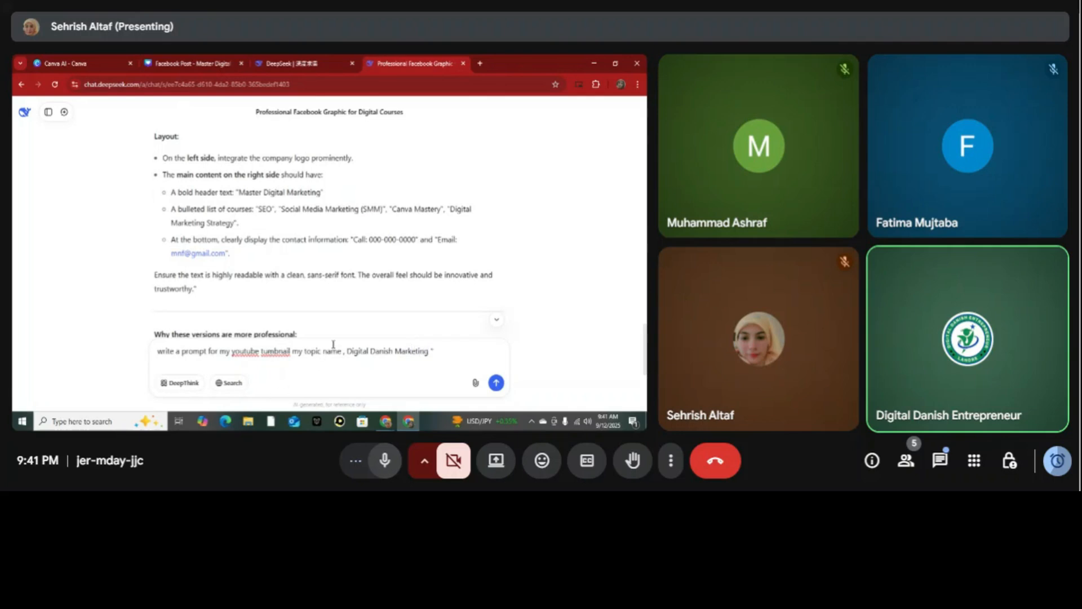
# Add "my topic name ," to the message, followed by the title "Digital Danish Marketing" in quotation marks.
pyautogui.click(348, 350)
pyautogui.write('"')
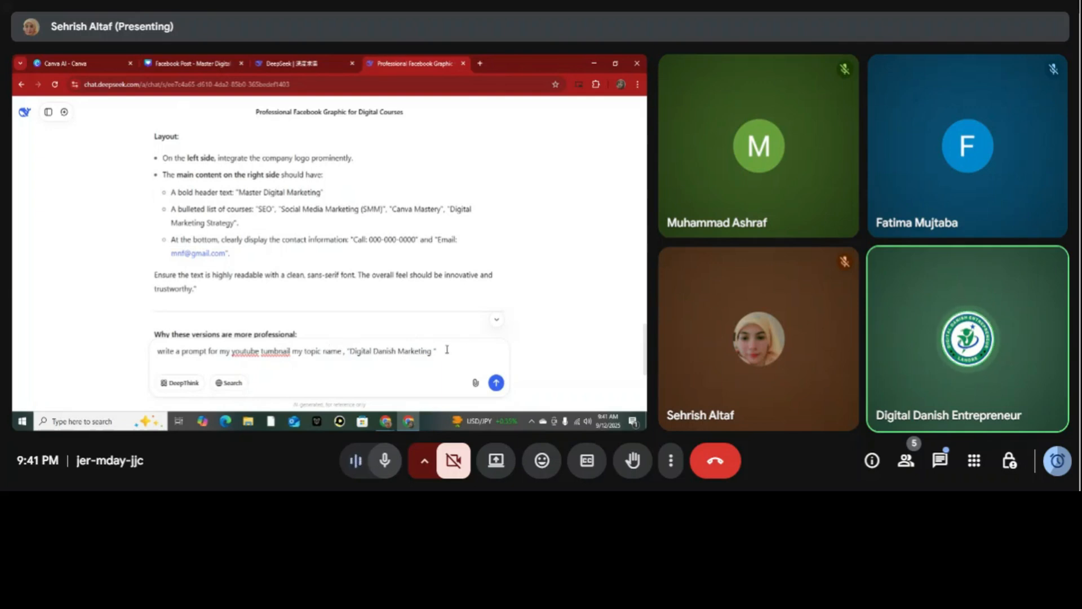
# Finish the message with "add subscribe and like icon" and send it.
pyautogui.click(447, 350)
pyautogui.click(276, 351)
pyautogui.click(452, 354)
pyautogui.write('add')
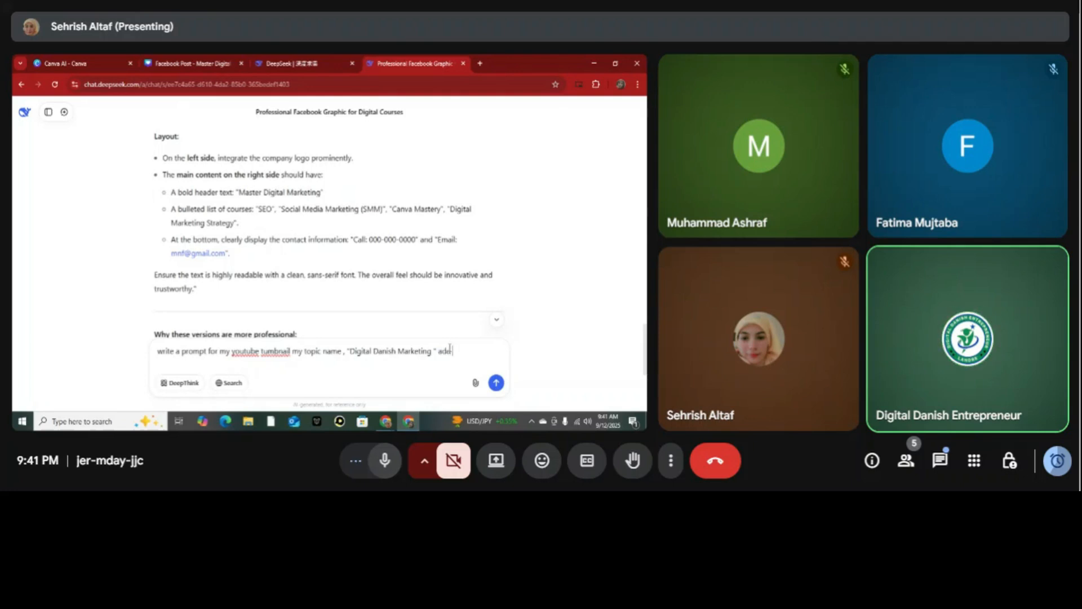
pyautogui.write(' subscribe and like icon')
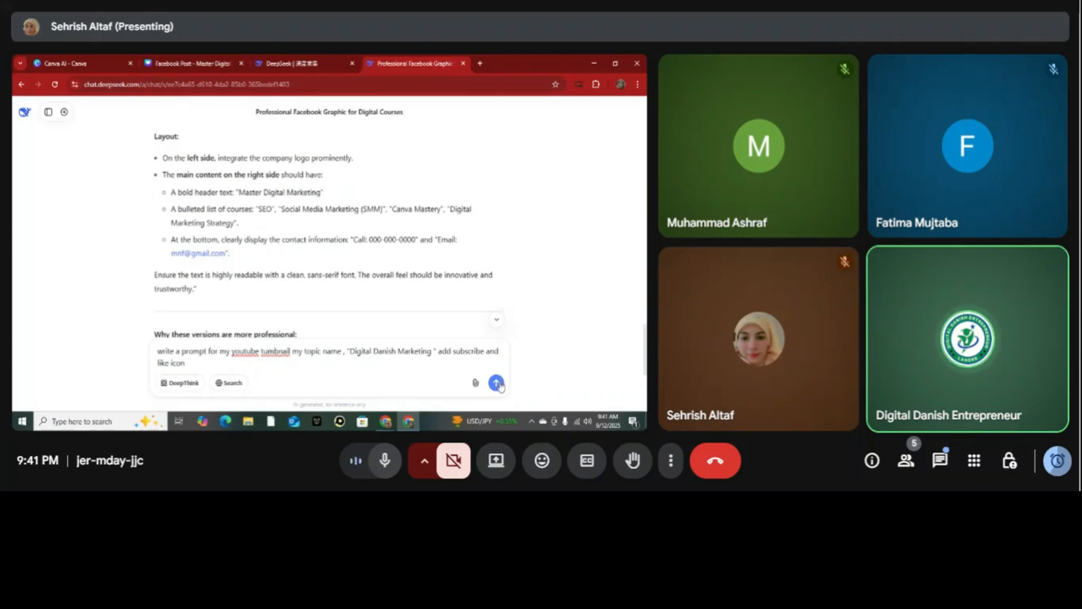
pyautogui.click(496, 383)
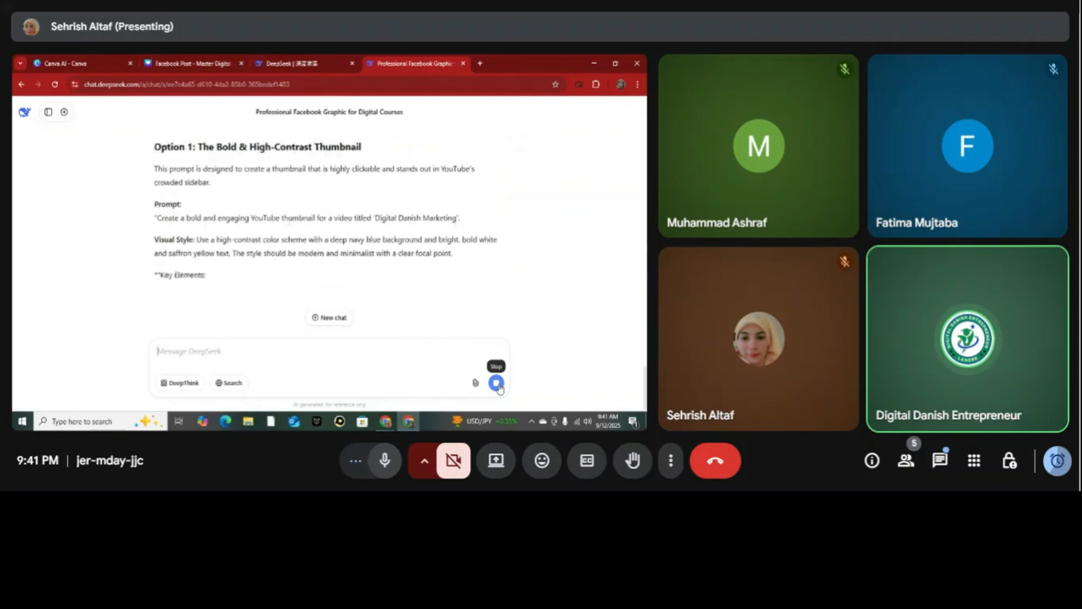
# Stop DeepSeek's reply and submit its Option 1 prompt text, from "Create a bold and engaging YouTube thumbnail" onward, to Canva AI.
pyautogui.click(497, 384)
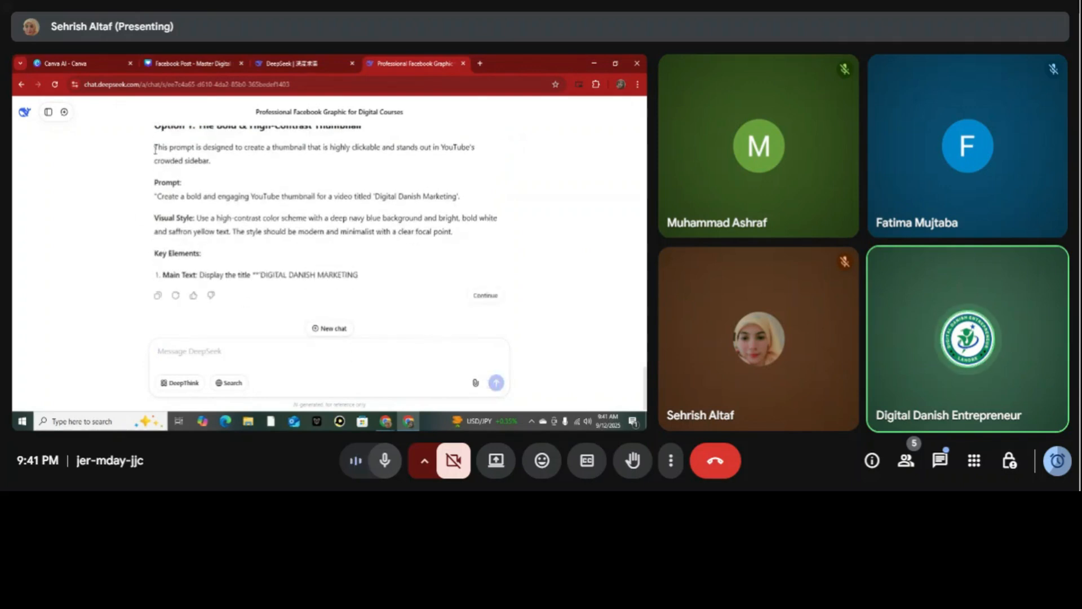
pyautogui.moveTo(160, 196); pyautogui.dragTo(366, 274)
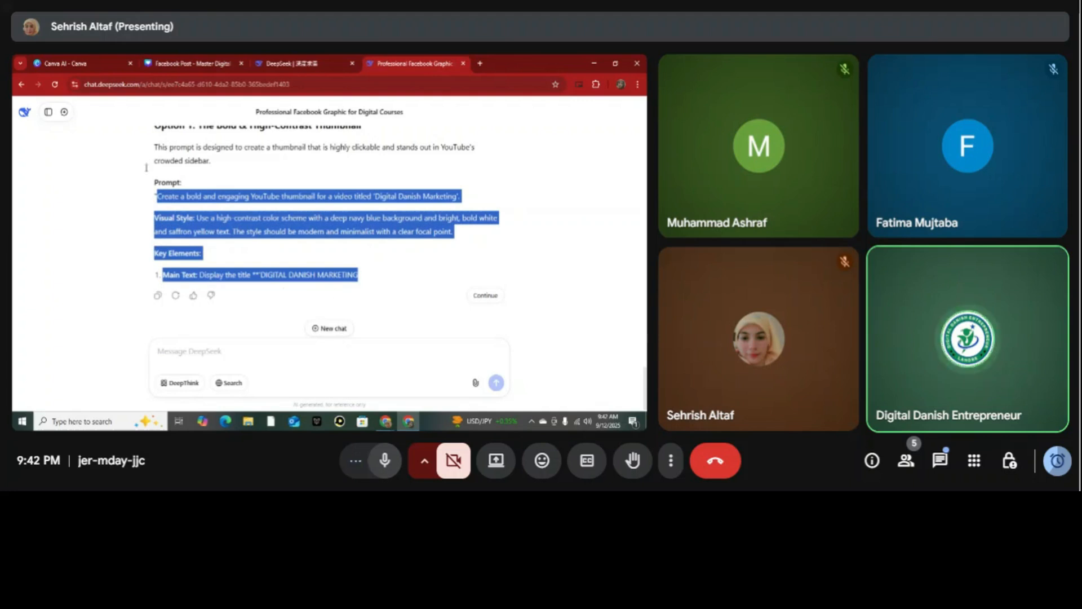
pyautogui.click(85, 64)
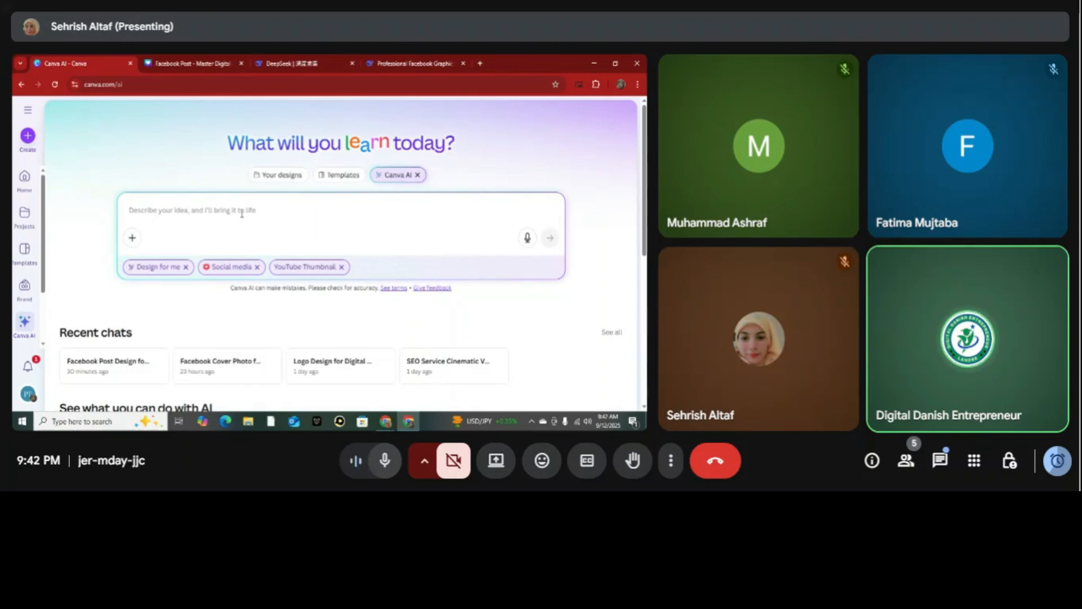
pyautogui.write("Create a bold and engaging YouTube thumbnail for a video titled 'Digital Danish Marketing'  Visual Style: Use a high-contrast color scheme with a deep navy blue background and bright, bold white and saffron yellow text. The style should be modern and minimalist with a clear focal point.  Key Elements:  Main Text: Display the title **DIGITAL DANISH MARKETING")
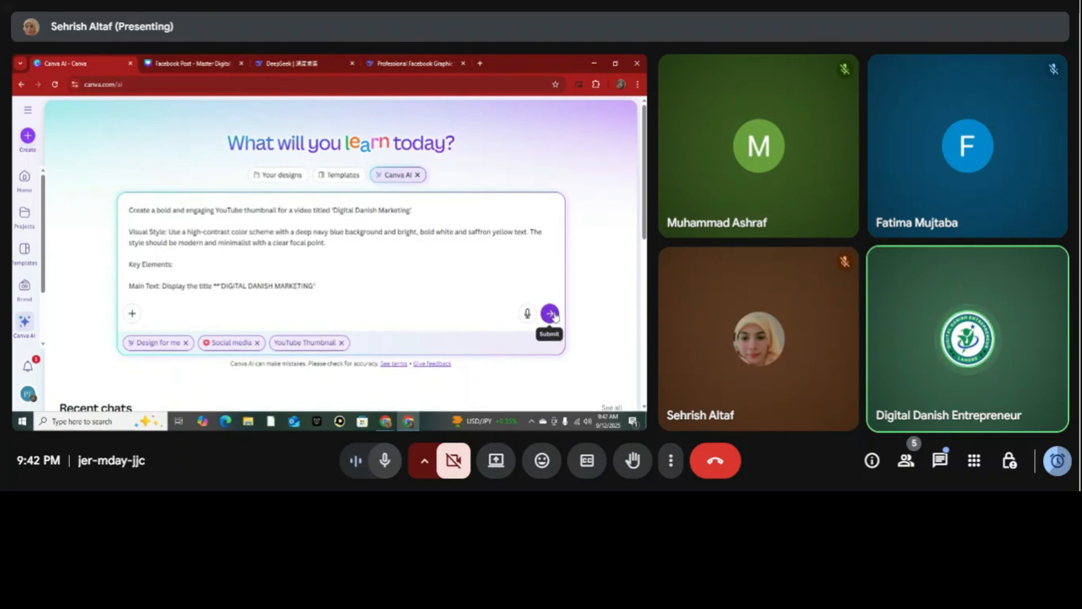
pyautogui.click(554, 315)
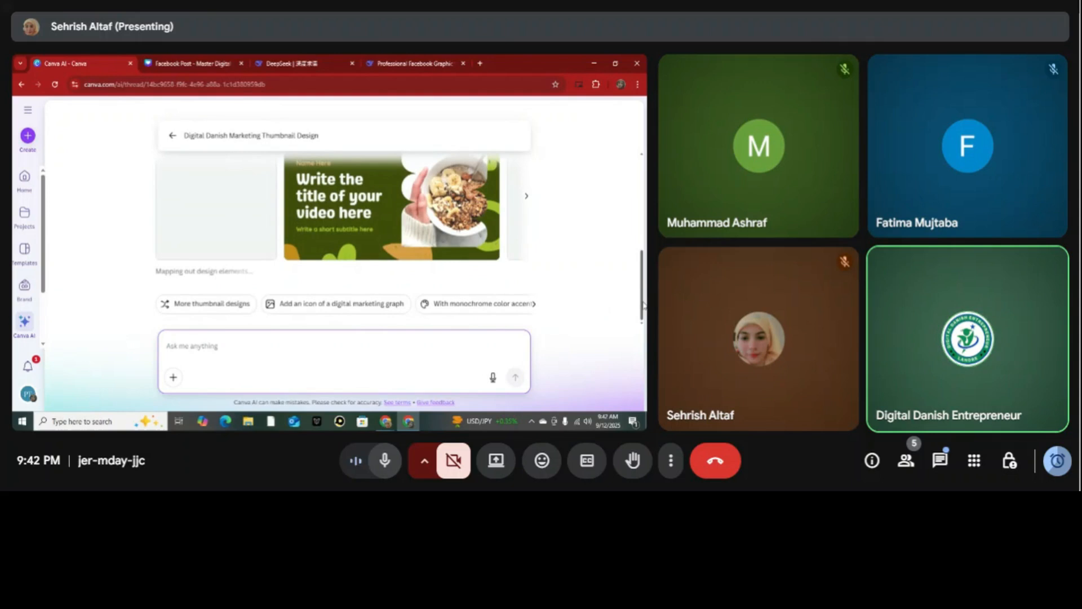
# Look through the generated thumbnails and request versions using the suggestion "Add an icon of a digital marketing graph".
pyautogui.moveTo(642, 289); pyautogui.dragTo(644, 299)
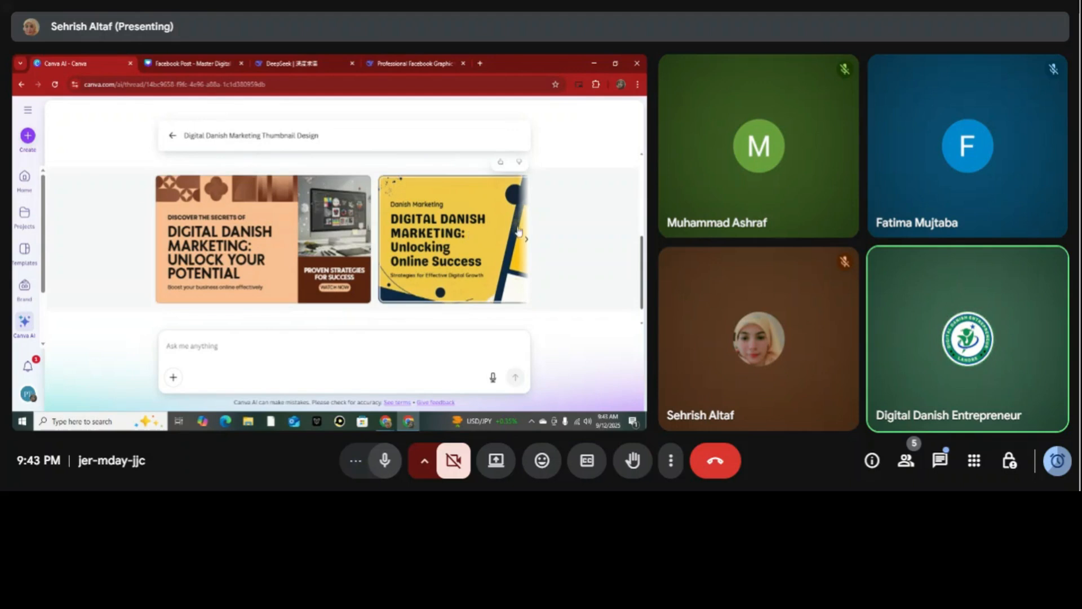
pyautogui.click(526, 243)
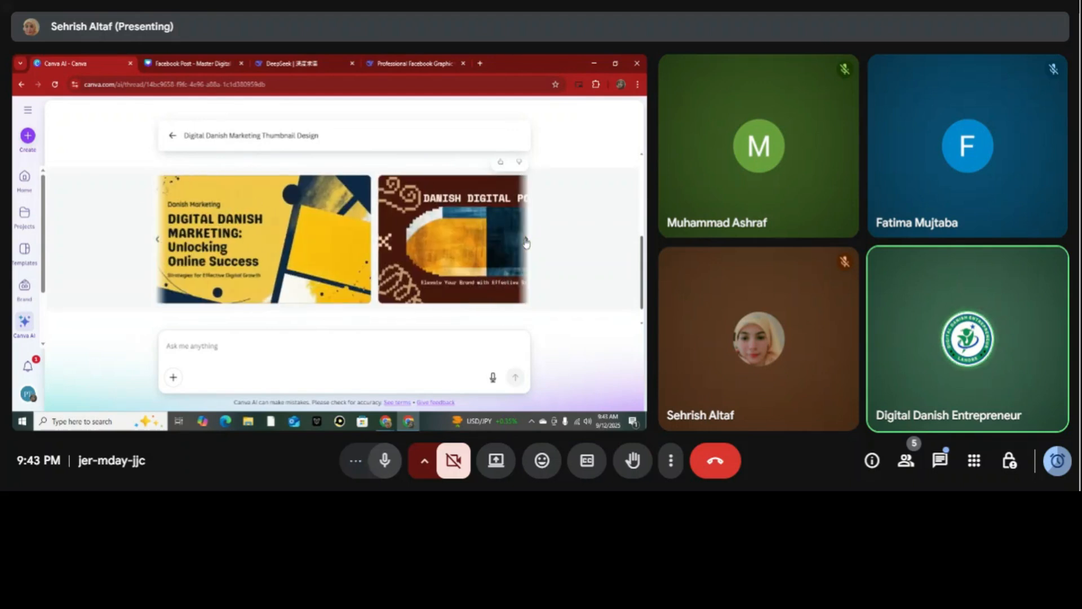
pyautogui.click(526, 243)
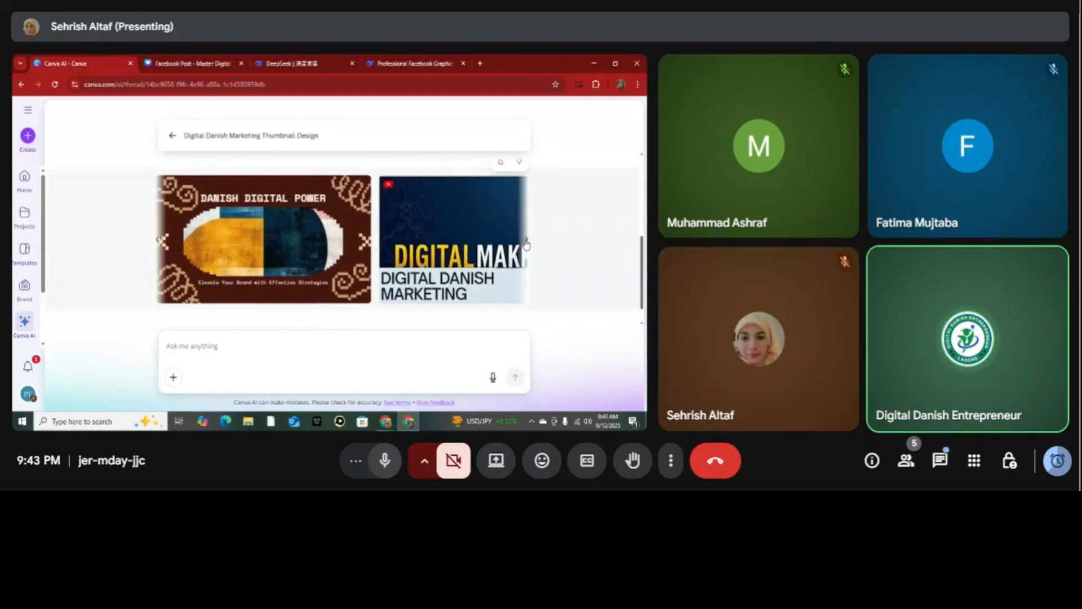
pyautogui.click(526, 242)
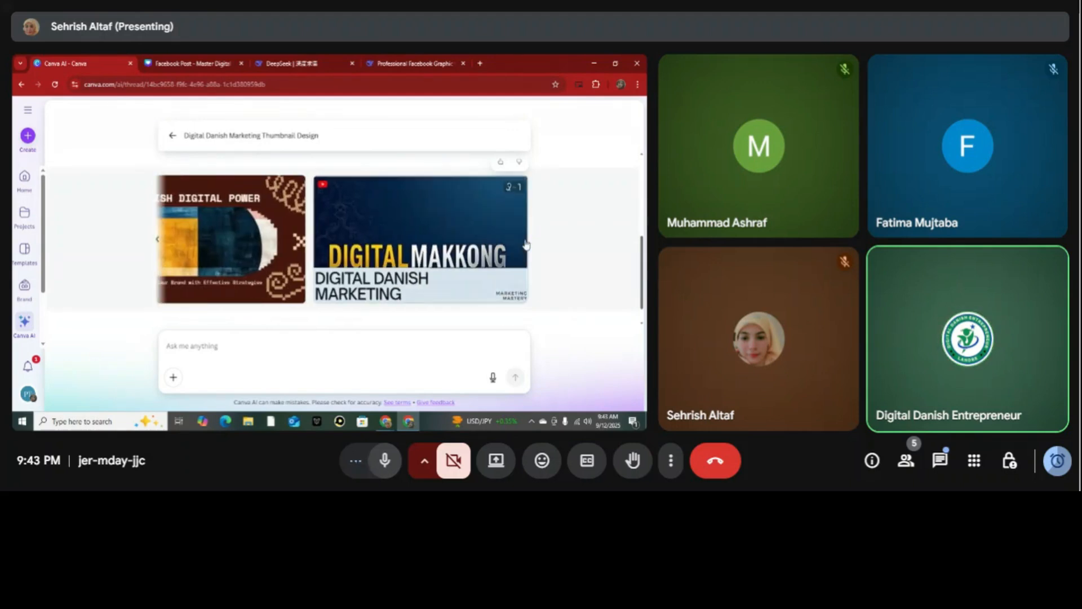
pyautogui.click(157, 241)
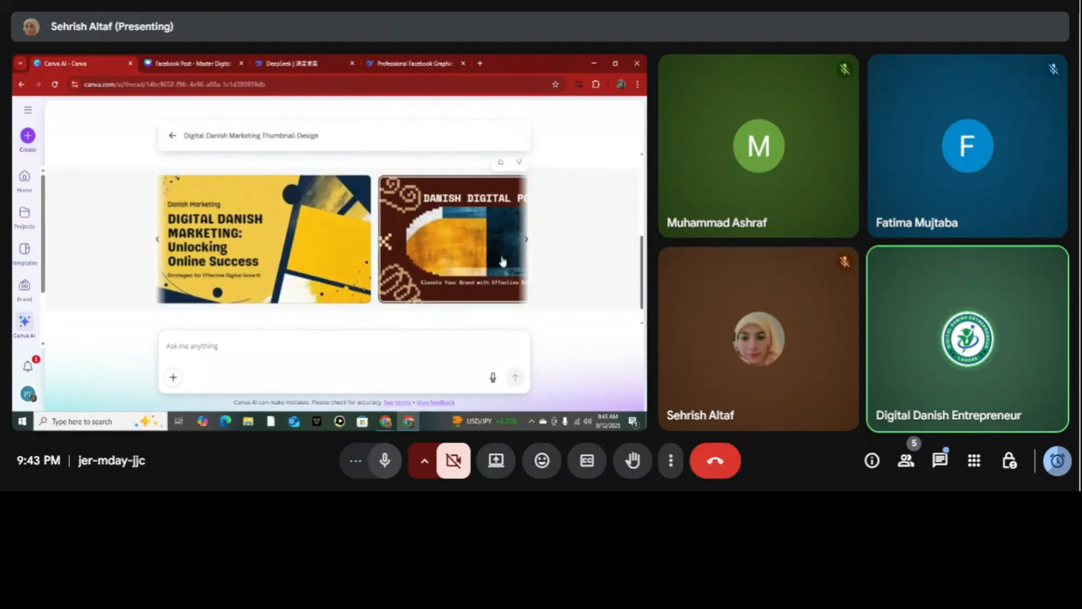
pyautogui.click(157, 244)
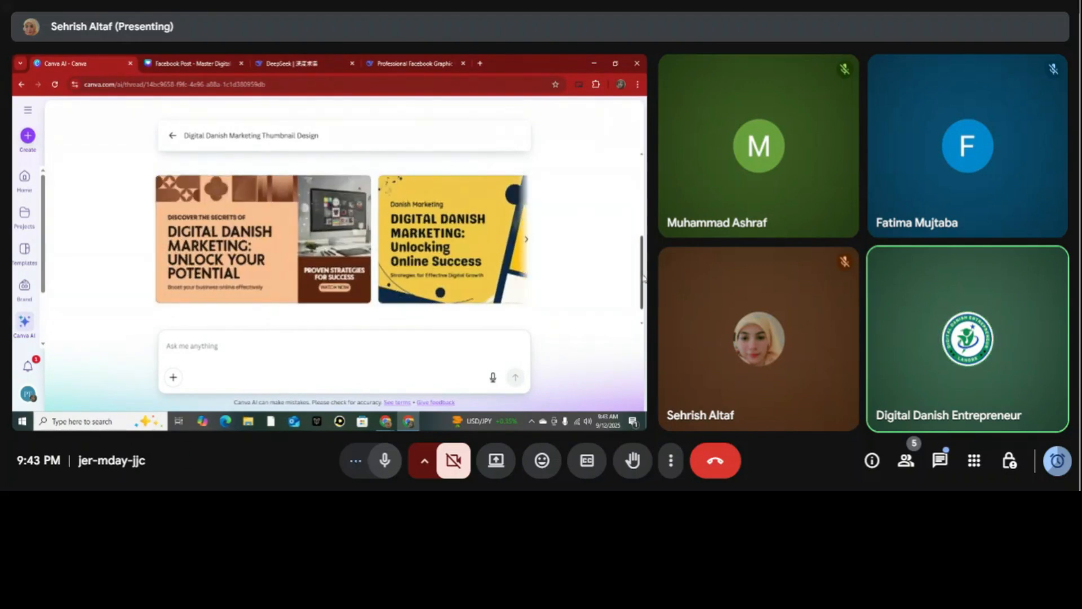
pyautogui.scroll(-1, 644, 276)
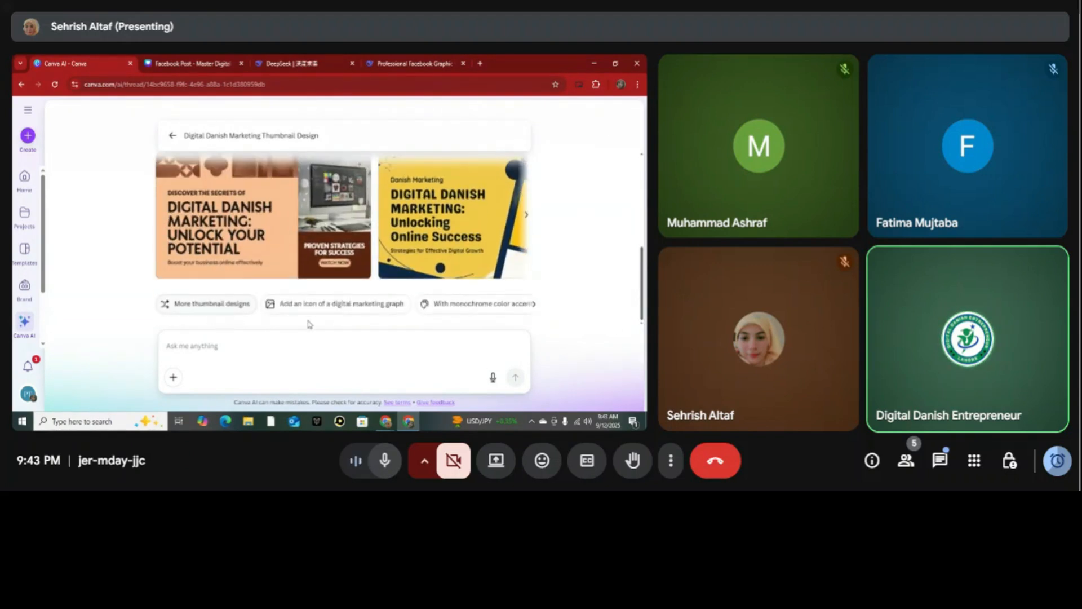
pyautogui.click(383, 304)
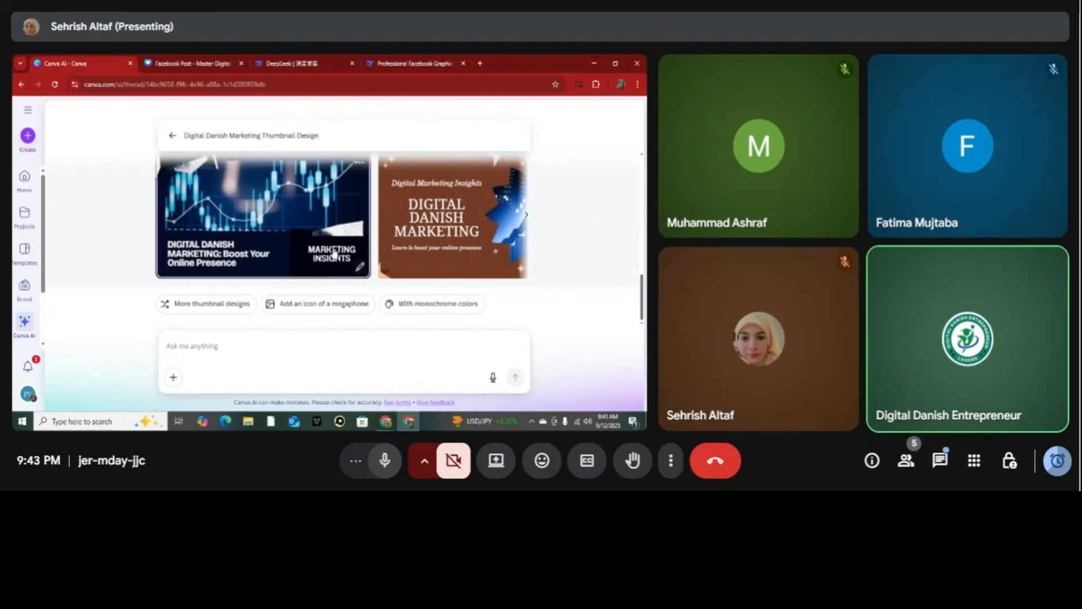
# Find the pink-and-yellow "DIGITAL DANISH MARKETING: Boost Your Online Presence" thumbnail among the generated versions and open it in the full Canva editor.
pyautogui.click(525, 217)
pyautogui.click(526, 217)
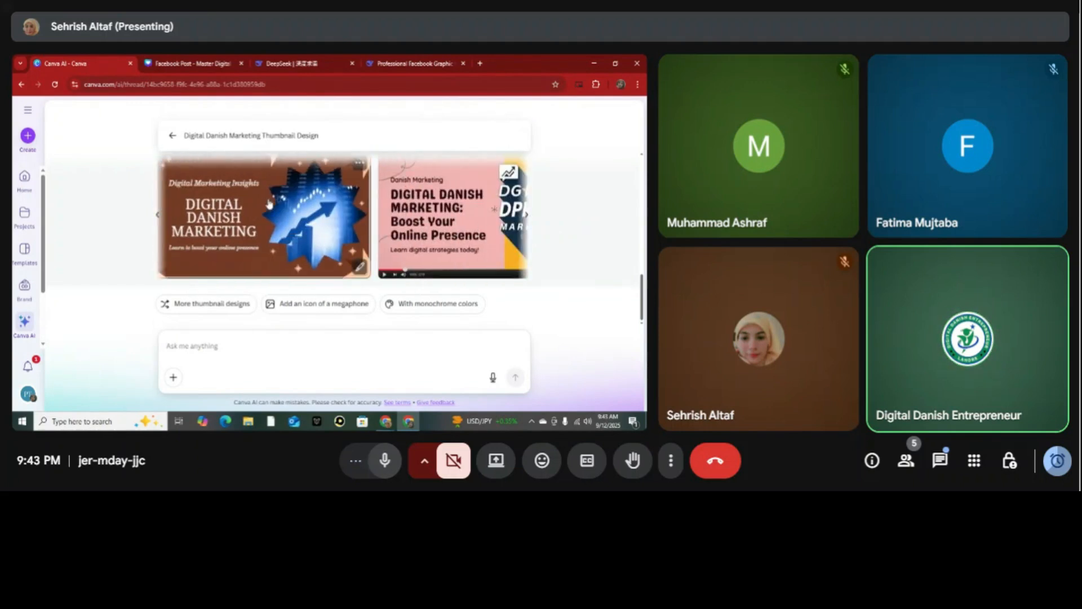
pyautogui.click(525, 217)
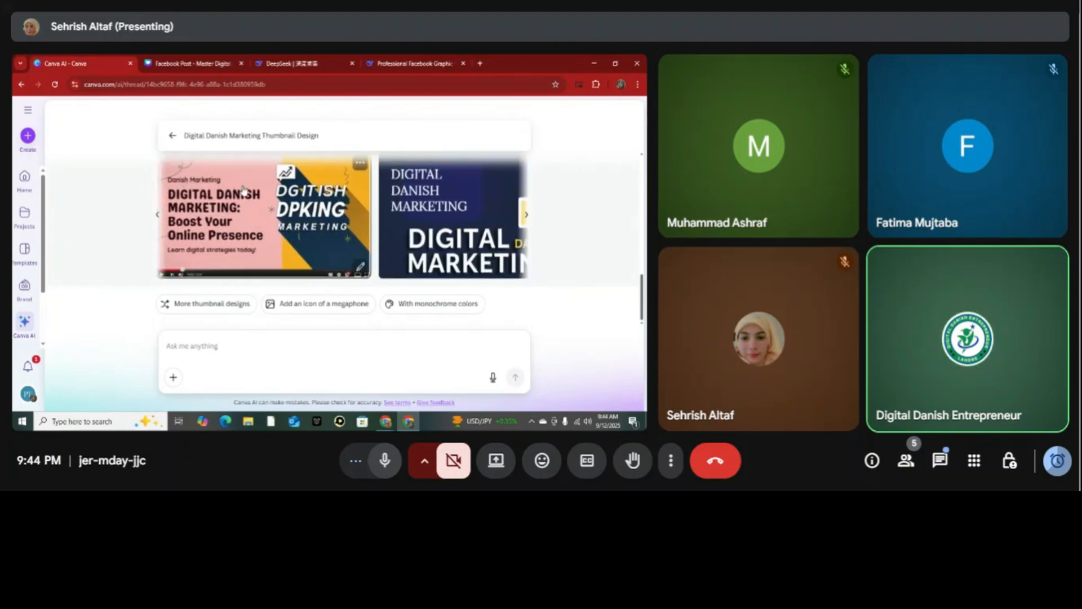
pyautogui.click(263, 195)
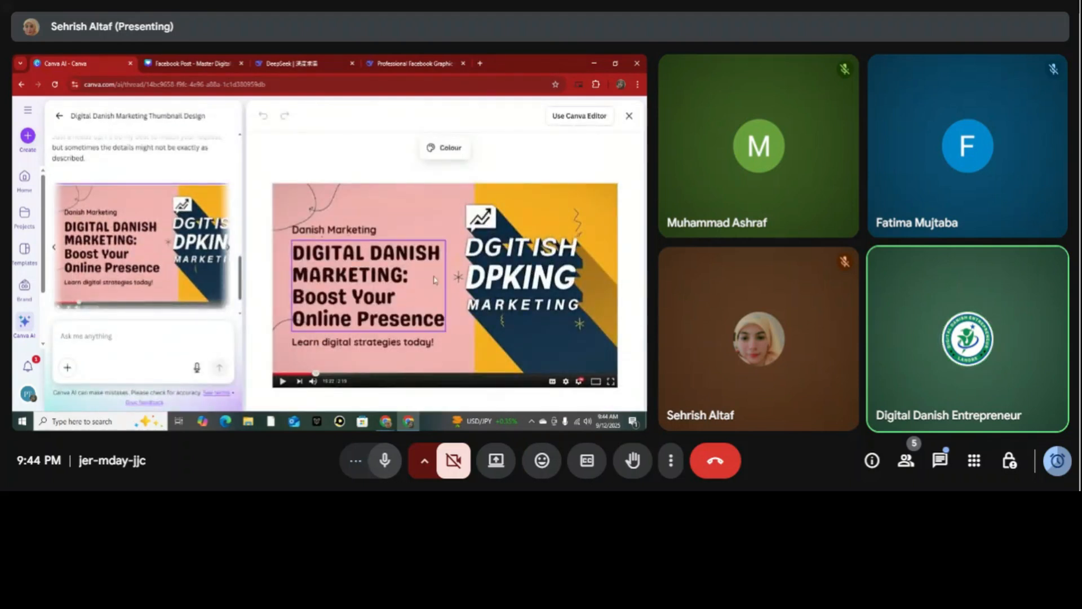
pyautogui.click(423, 297)
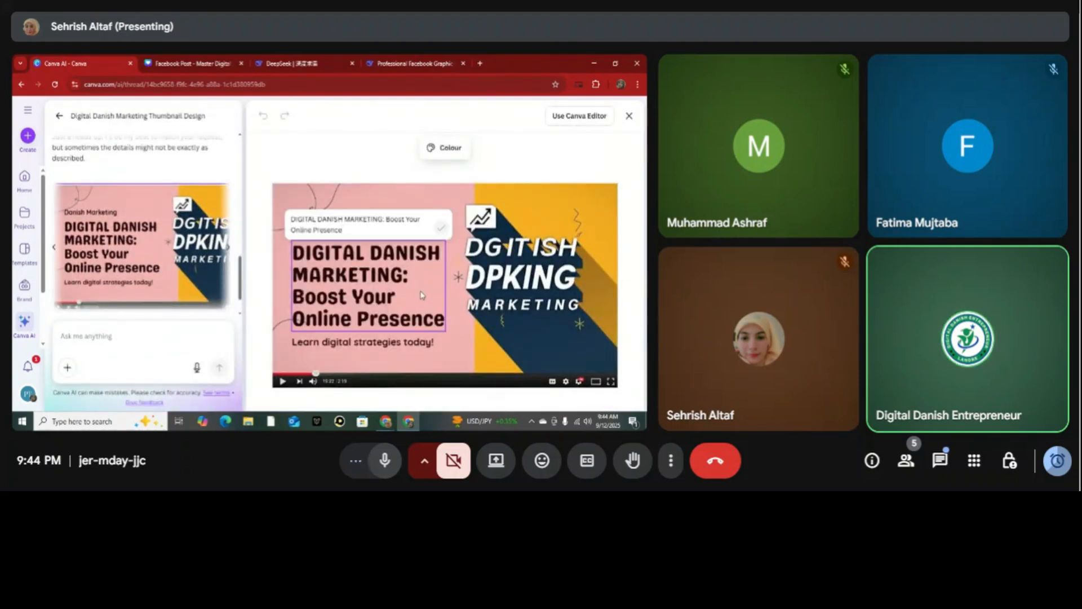
pyautogui.click(518, 286)
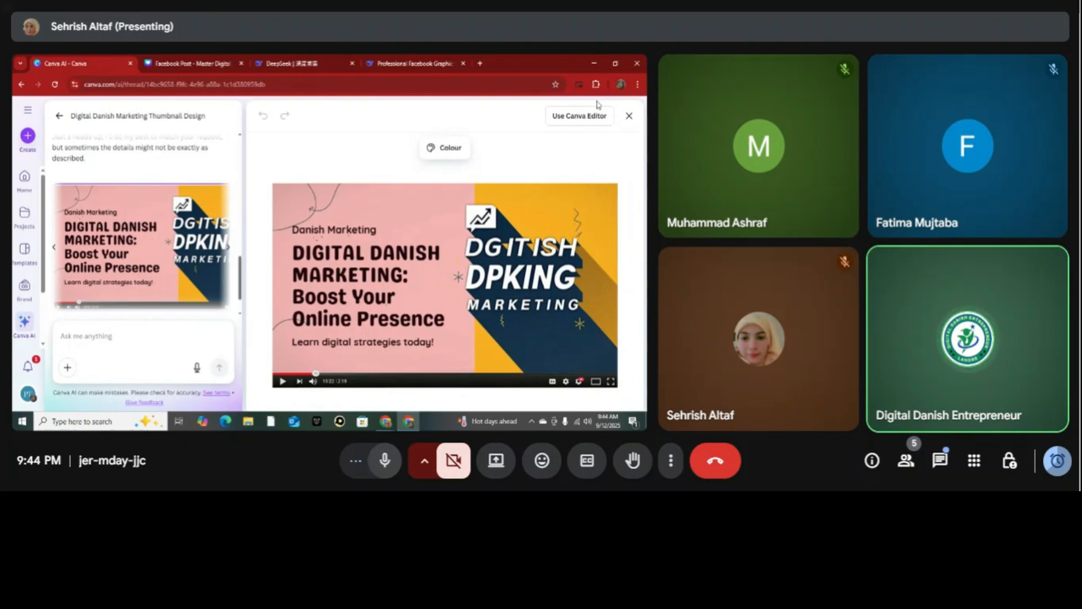
pyautogui.click(580, 115)
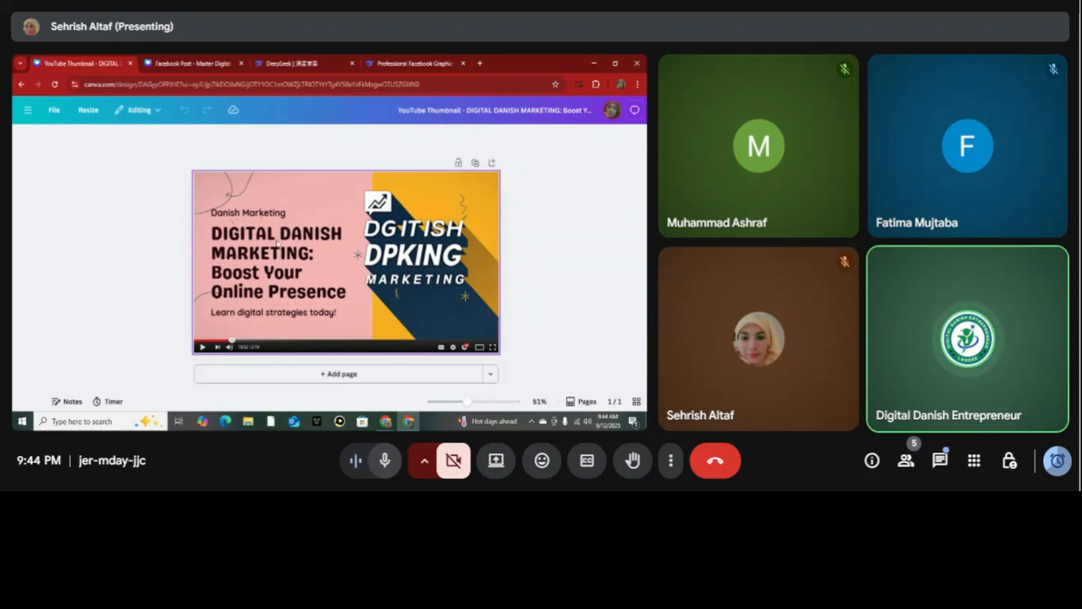
# Return to the Canva AI start page and replace the YouTube Thumbnail settings with "Design for me" and "Presentation".
pyautogui.click(22, 84)
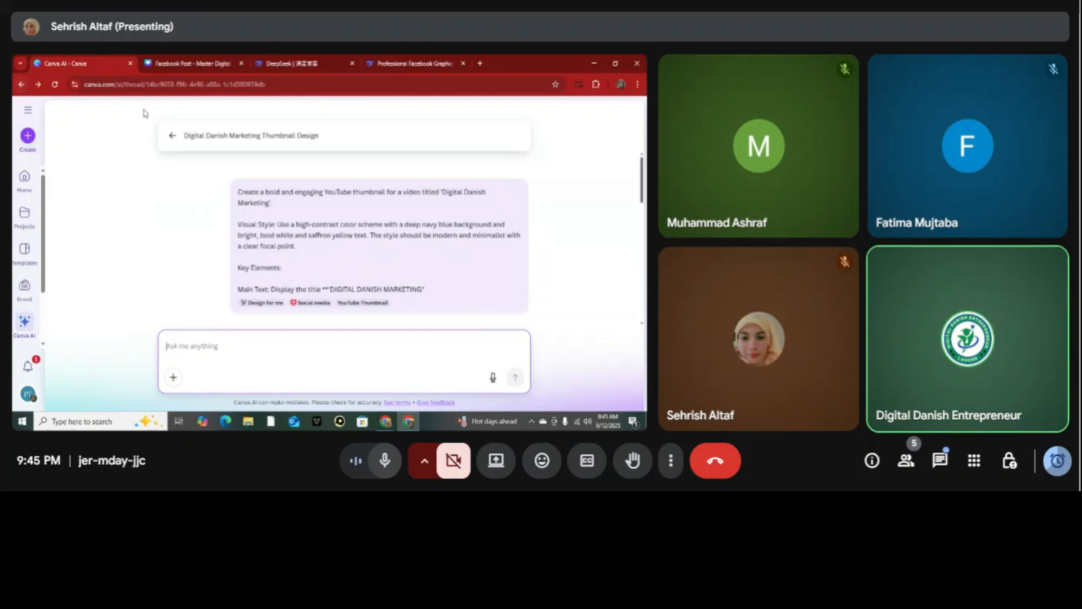
pyautogui.click(174, 135)
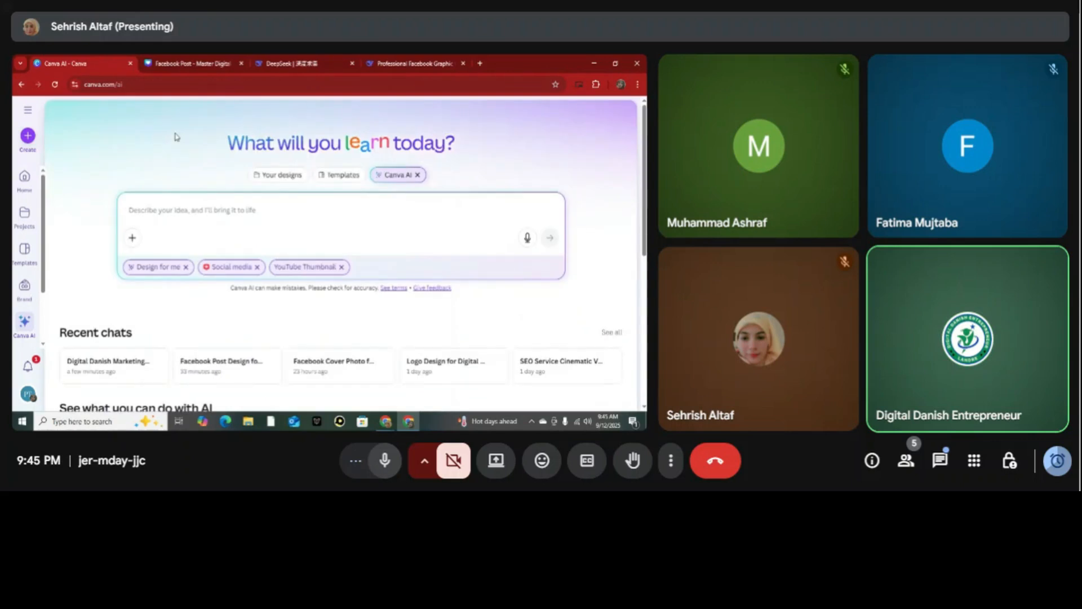
pyautogui.click(341, 267)
pyautogui.click(257, 267)
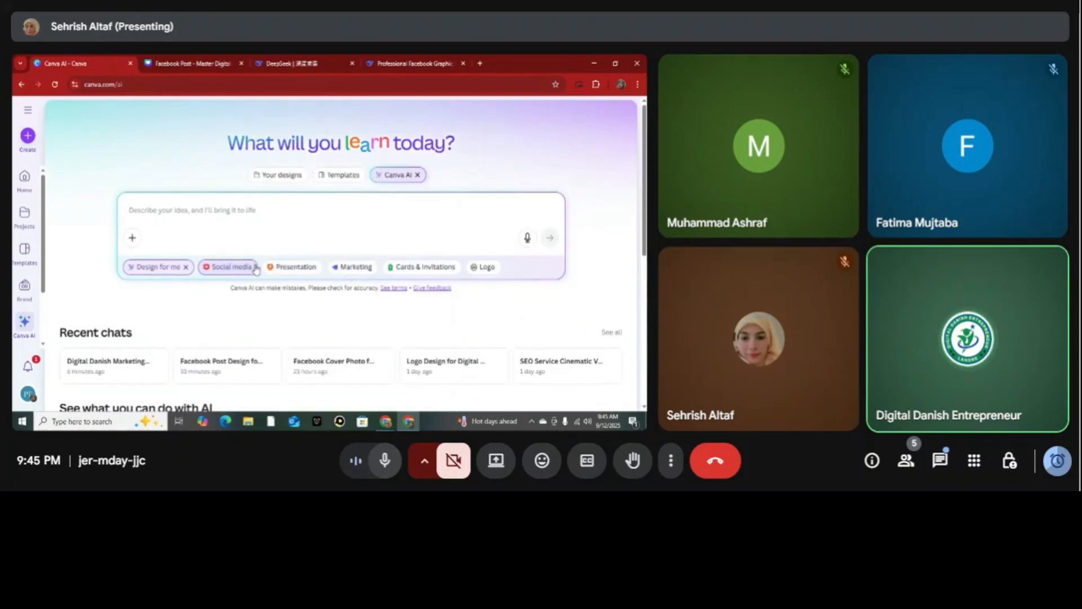
pyautogui.click(187, 267)
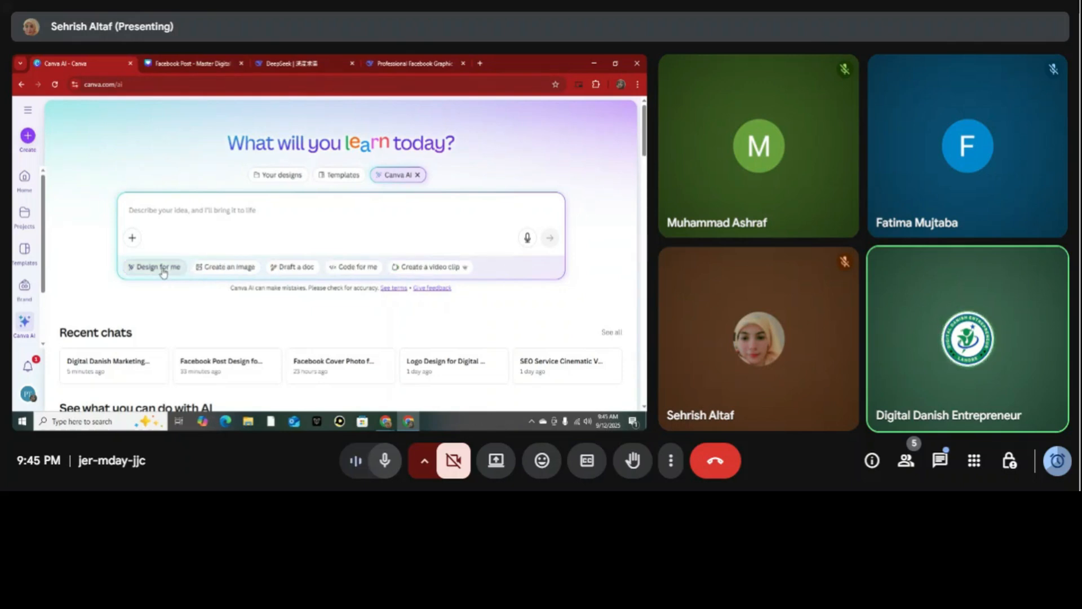
pyautogui.click(164, 268)
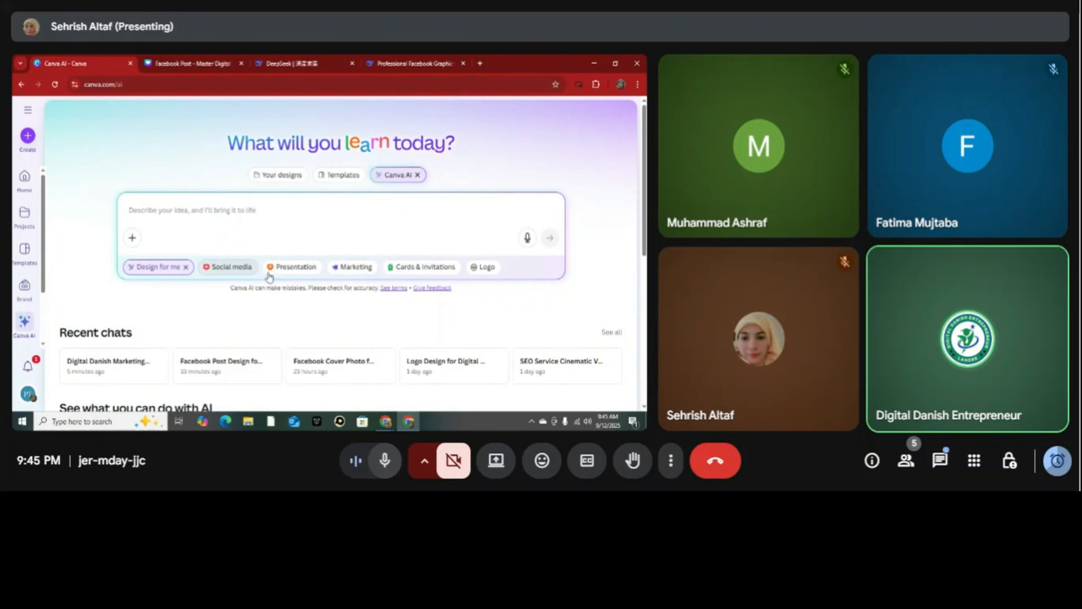
pyautogui.click(302, 270)
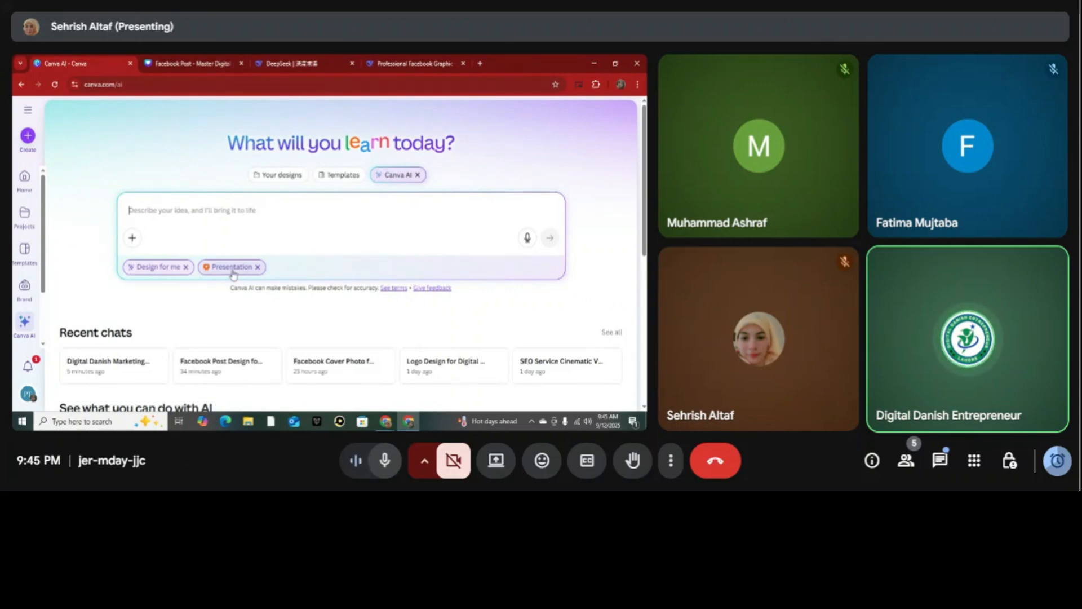
# Submit the presentation prompt "maker a ppt for my clint topic is digital marketing".
pyautogui.write('c')
pyautogui.press('BackSpace')
pyautogui.write('maker a ppt for my clint')
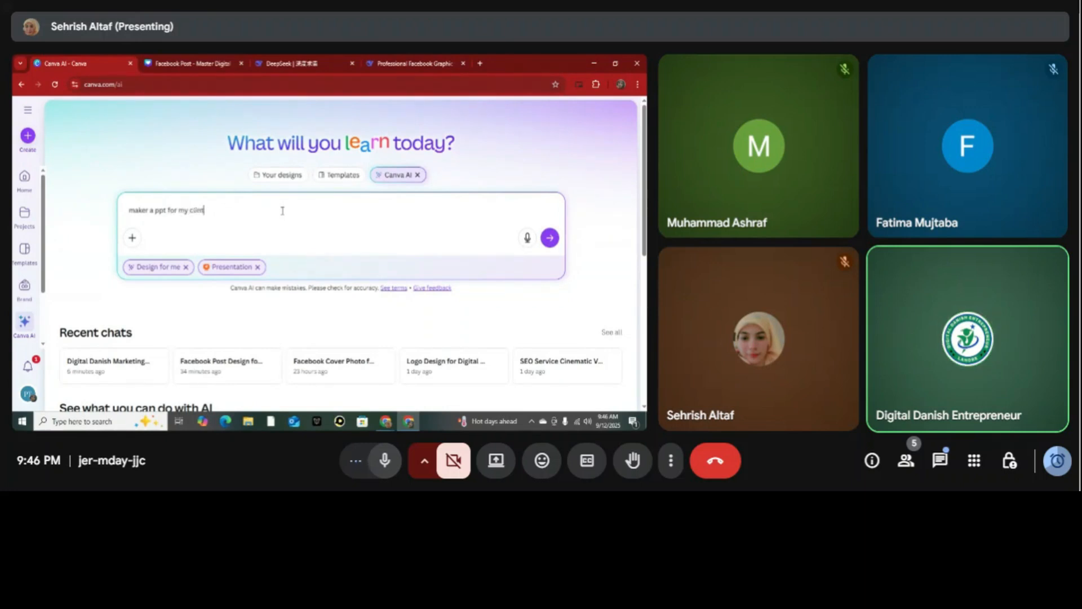
pyautogui.write(' topi')
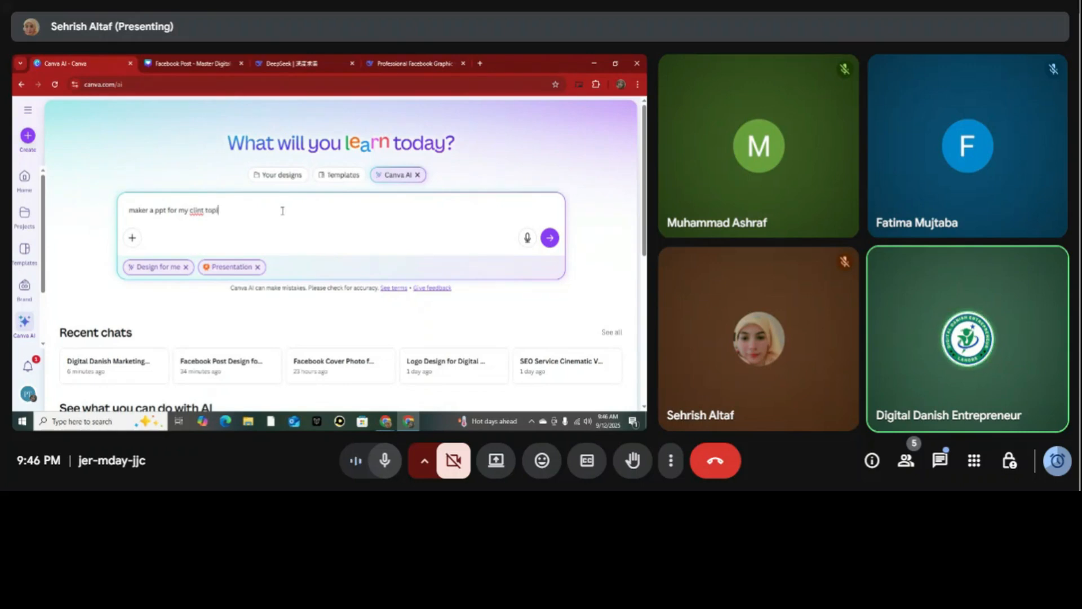
pyautogui.write('c is digital marketing')
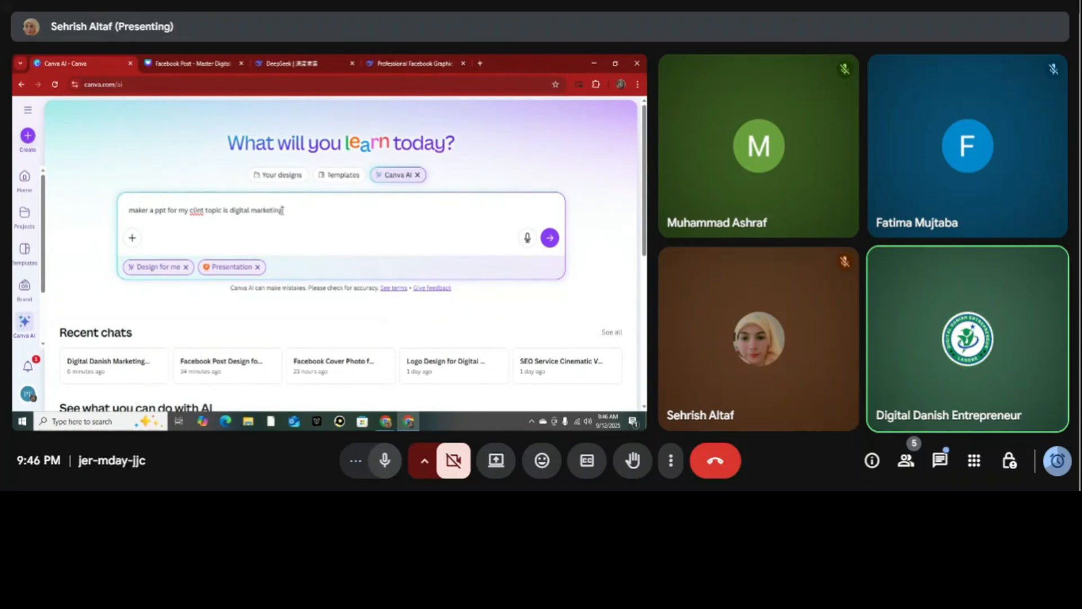
pyautogui.click(548, 237)
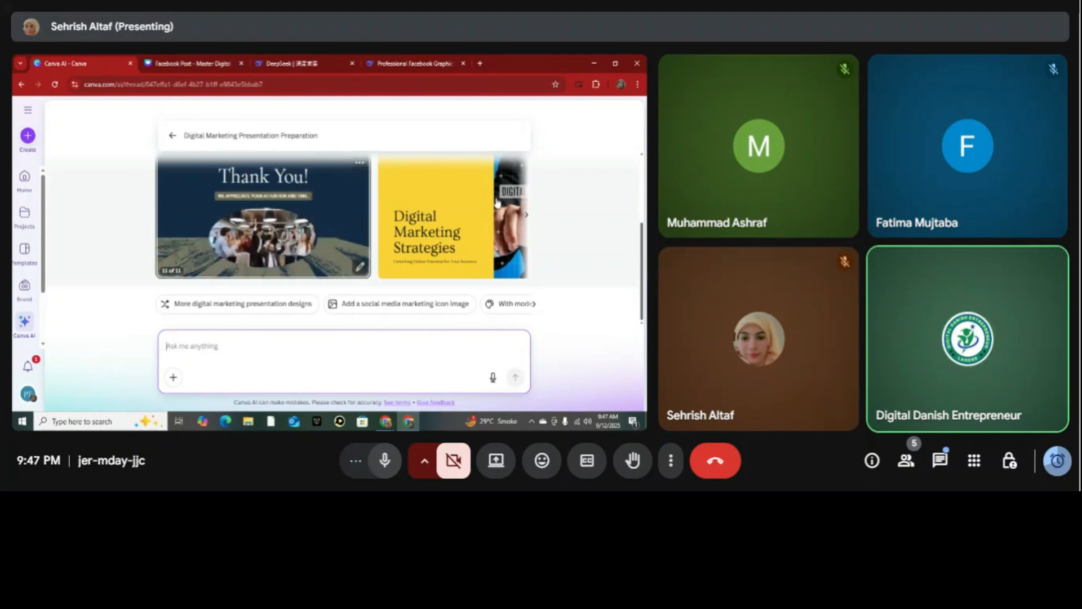
# Open the black "Digital Marketing" presentation from the generated results and look through its slides, ending back at the first one.
pyautogui.click(525, 222)
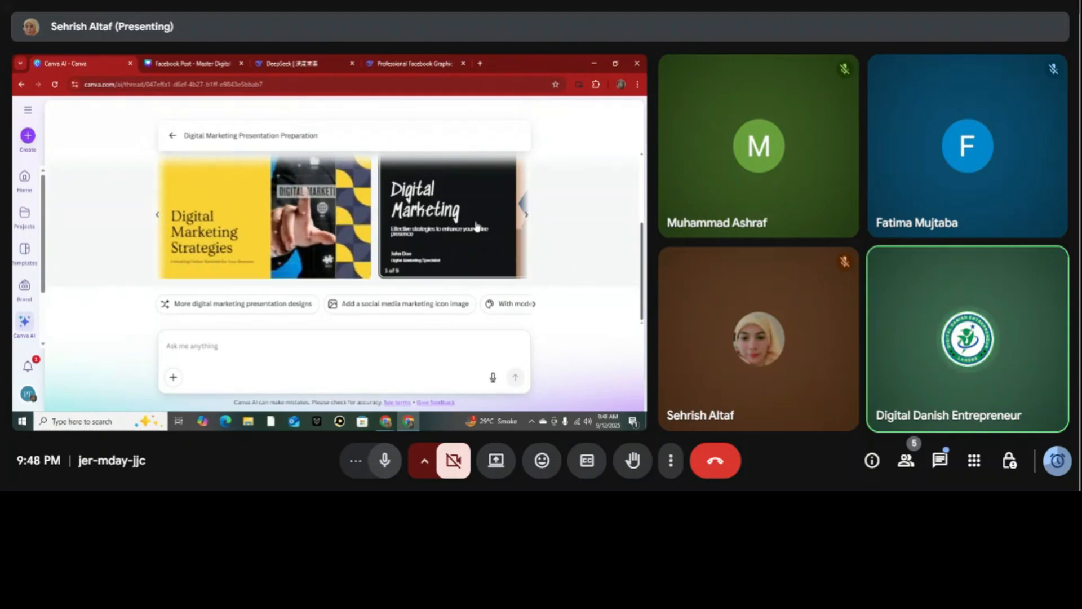
pyautogui.click(507, 227)
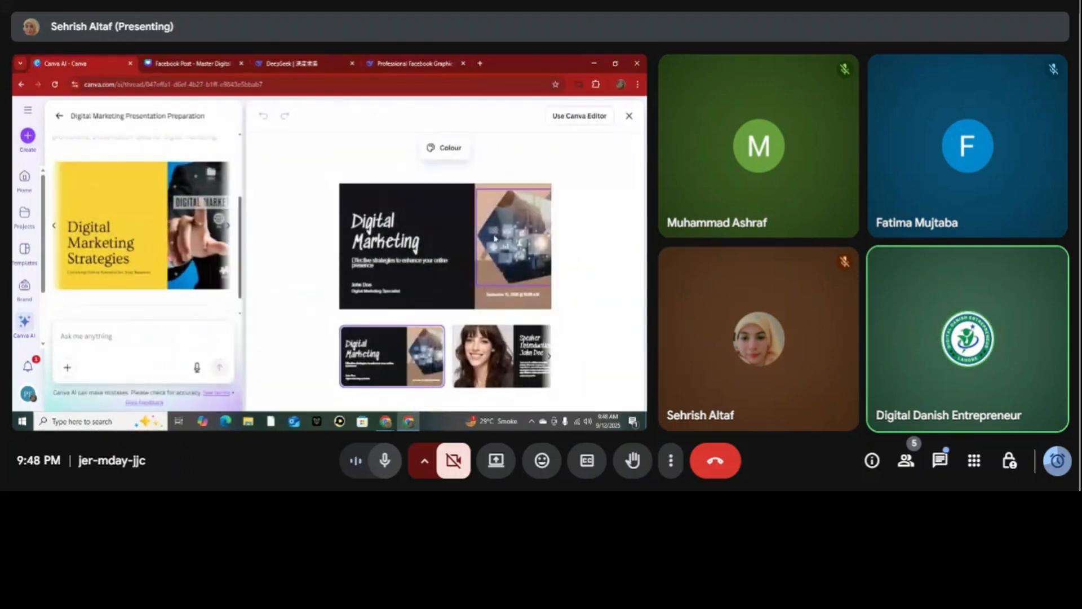
pyautogui.click(550, 359)
pyautogui.click(550, 359)
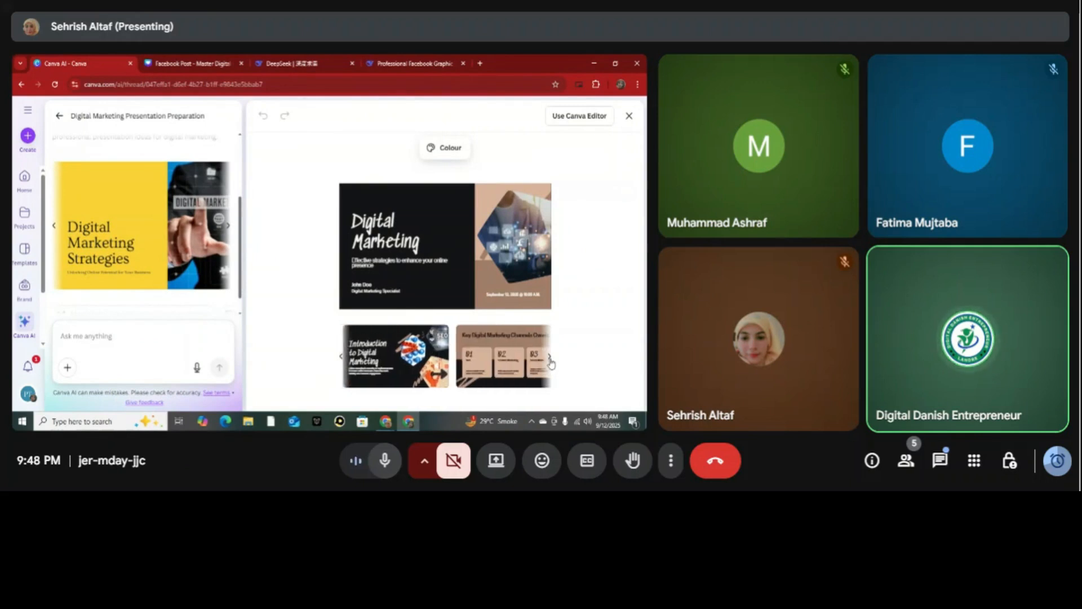
pyautogui.click(550, 360)
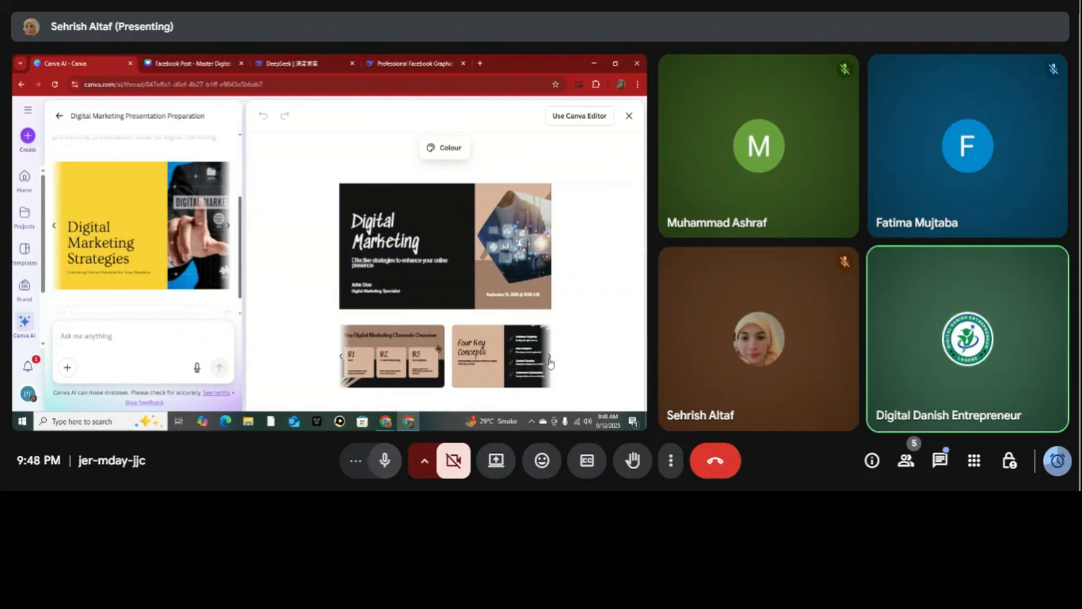
pyautogui.click(549, 360)
pyautogui.click(550, 359)
pyautogui.click(550, 358)
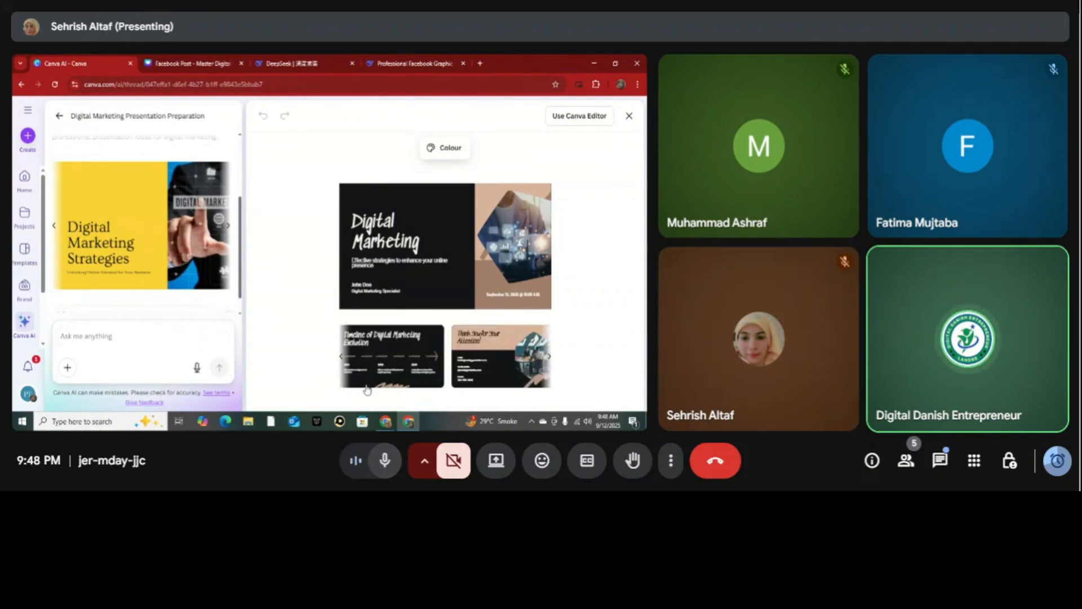
pyautogui.click(342, 357)
pyautogui.click(342, 357)
pyautogui.click(342, 357)
pyautogui.click(342, 357)
pyautogui.click(342, 357)
pyautogui.click(342, 357)
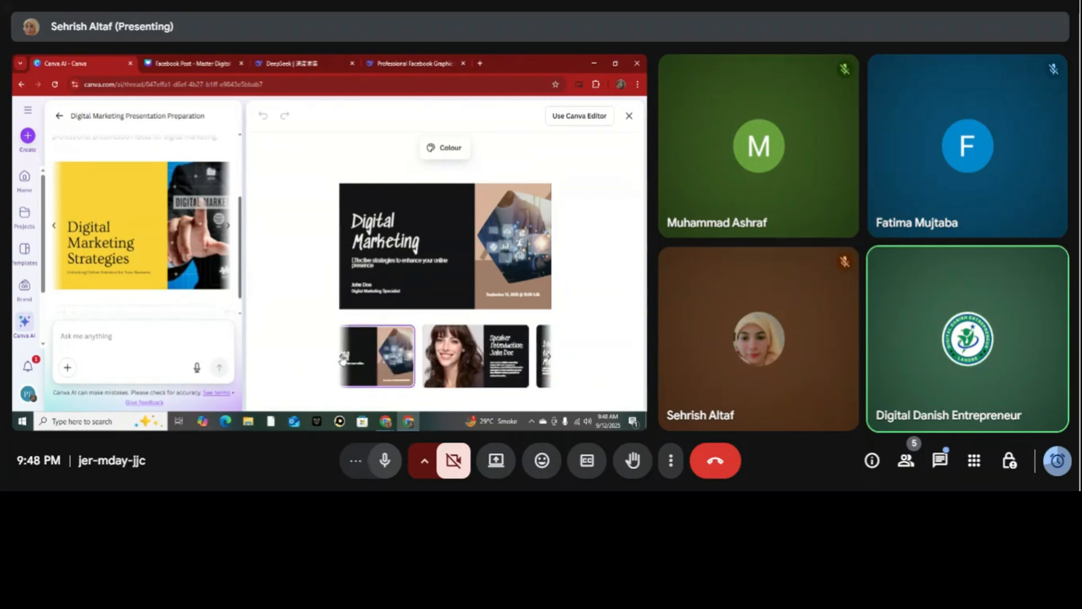
# Change the title slide's heading to "Digital Marketing in 2025".
pyautogui.click(405, 235)
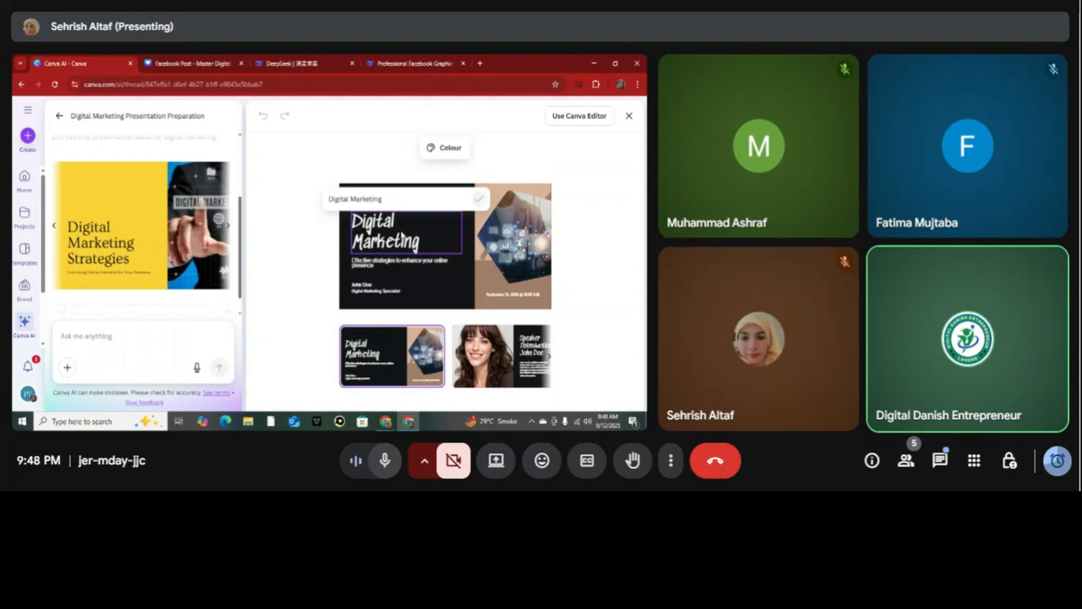
pyautogui.write('i')
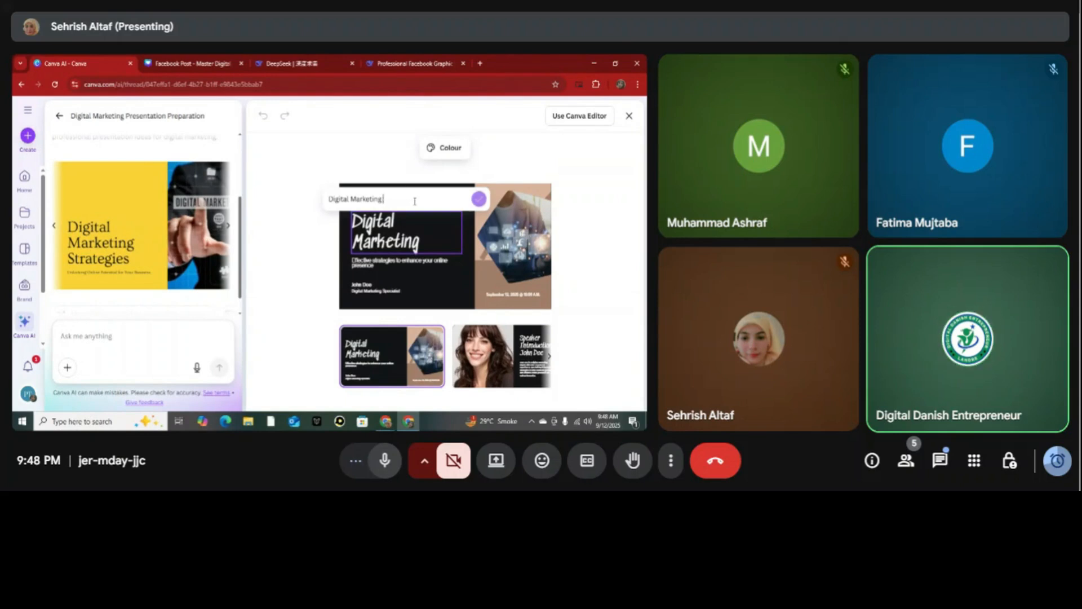
pyautogui.write('n 2025')
pyautogui.click(480, 200)
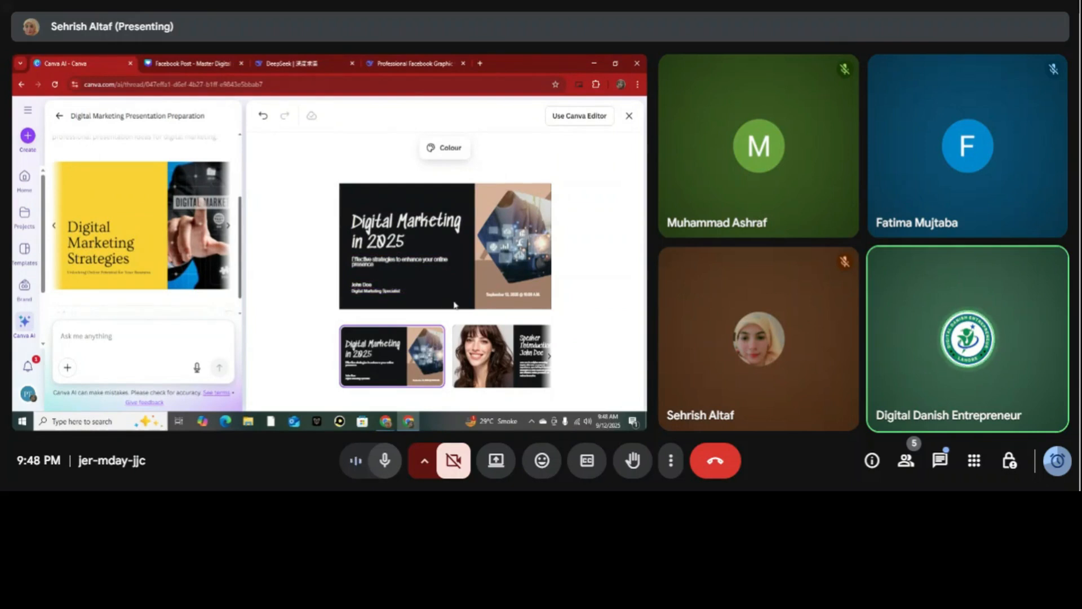
# Try to clear the date and time text on the title slide.
pyautogui.click(539, 294)
pyautogui.press('BackSpace')
pyautogui.press('BackSpace')
pyautogui.press('BackSpace')
pyautogui.press('BackSpace')
pyautogui.press('BackSpace')
pyautogui.press('BackSpace')
pyautogui.press('BackSpace')
pyautogui.press('BackSpace')
pyautogui.press('BackSpace')
pyautogui.press('BackSpace')
pyautogui.press('BackSpace')
pyautogui.press('BackSpace')
pyautogui.press('BackSpace')
pyautogui.press('BackSpace')
pyautogui.press('BackSpace')
pyautogui.press('BackSpace')
pyautogui.press('BackSpace')
pyautogui.press('BackSpace')
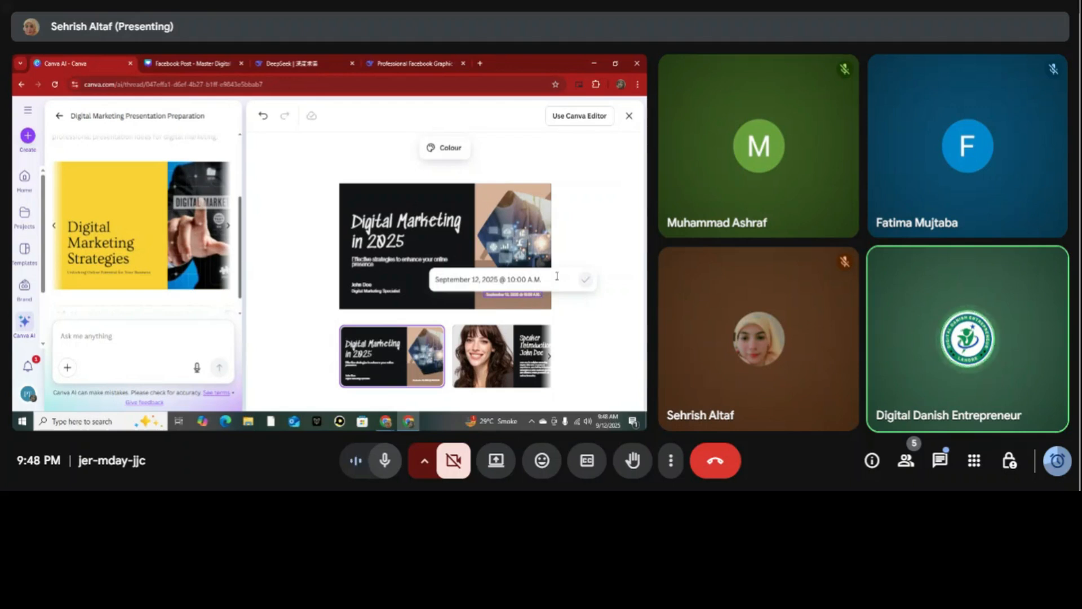
pyautogui.press('BackSpace')
pyautogui.press('BackSpace')
pyautogui.press('BackSpace')
pyautogui.press('BackSpace')
pyautogui.press('BackSpace')
pyautogui.press('BackSpace')
pyautogui.press('BackSpace')
pyautogui.press('BackSpace')
pyautogui.press('BackSpace')
pyautogui.press('BackSpace')
pyautogui.press('BackSpace')
pyautogui.press('BackSpace')
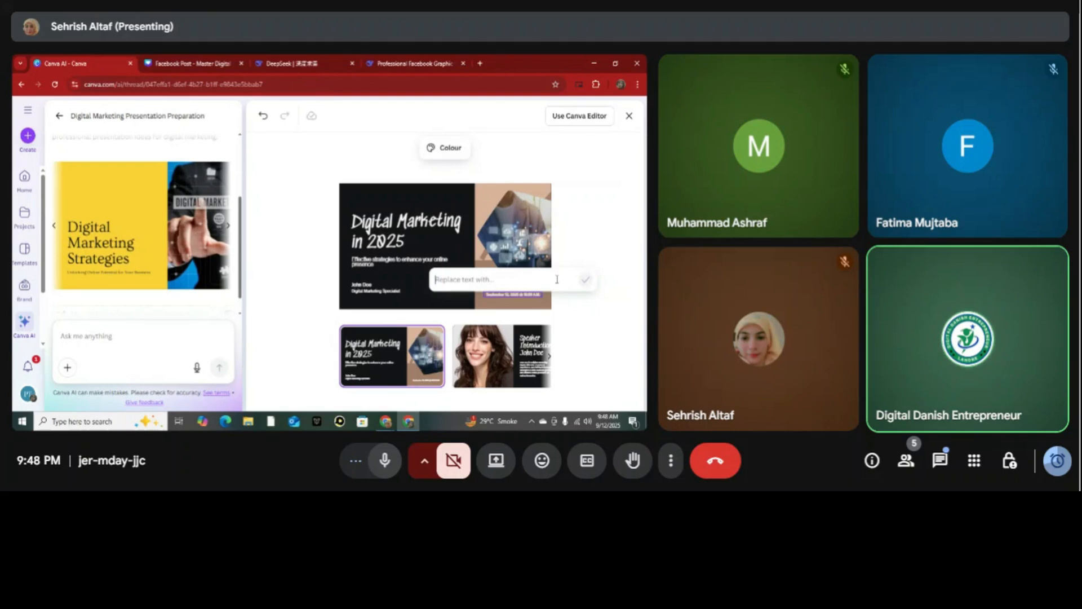
pyautogui.click(549, 309)
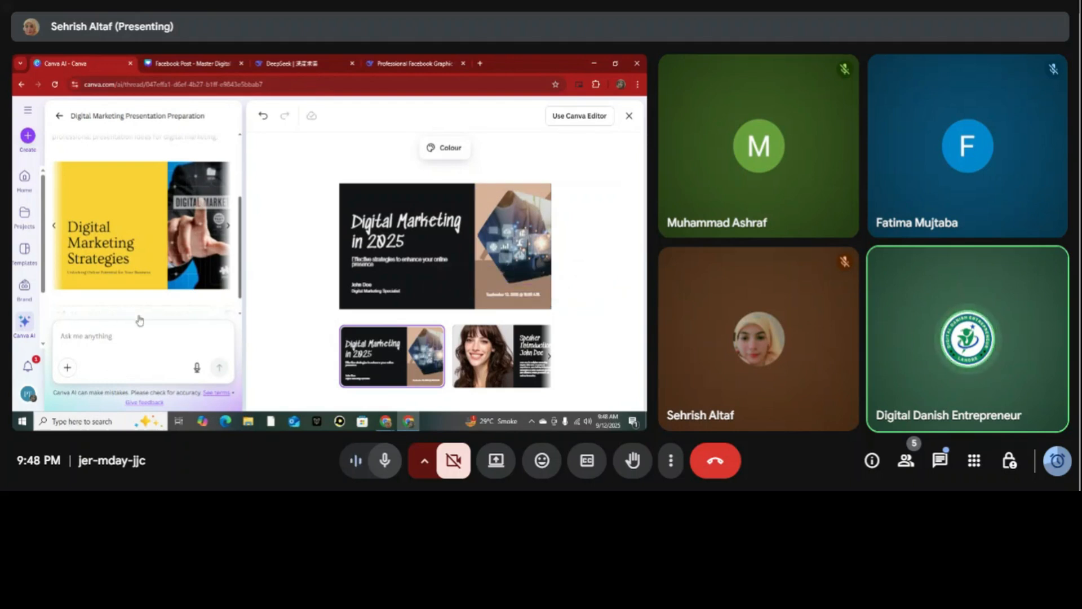
pyautogui.click(145, 334)
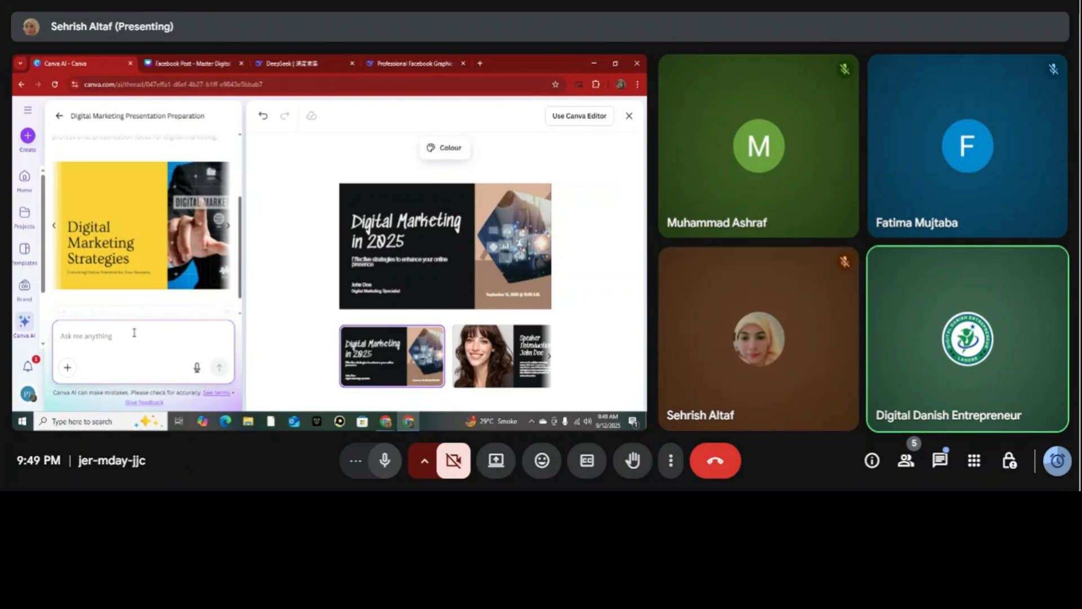
# Replace the speaker introduction slide's portrait with the woman in a dark blazer, and then with the red-haired woman in a beige blazer.
pyautogui.click(550, 360)
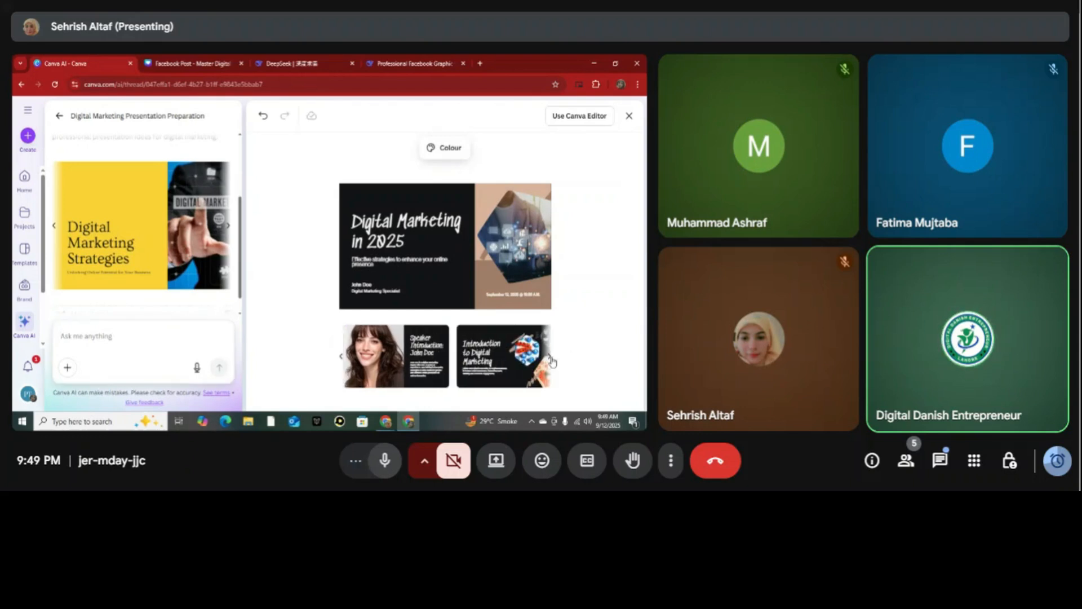
pyautogui.click(372, 364)
pyautogui.click(398, 243)
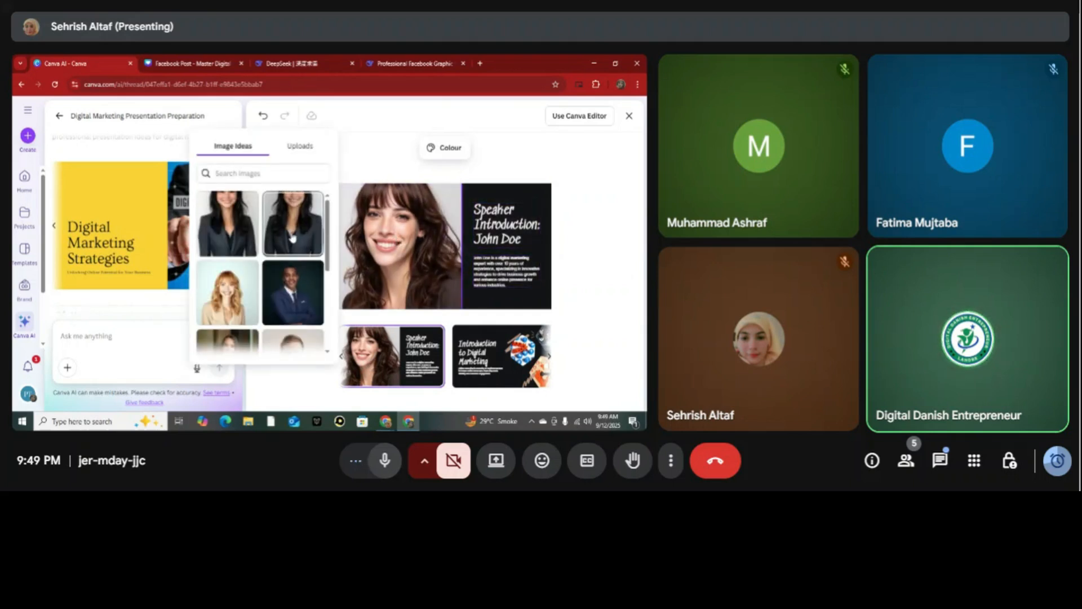
pyautogui.click(292, 238)
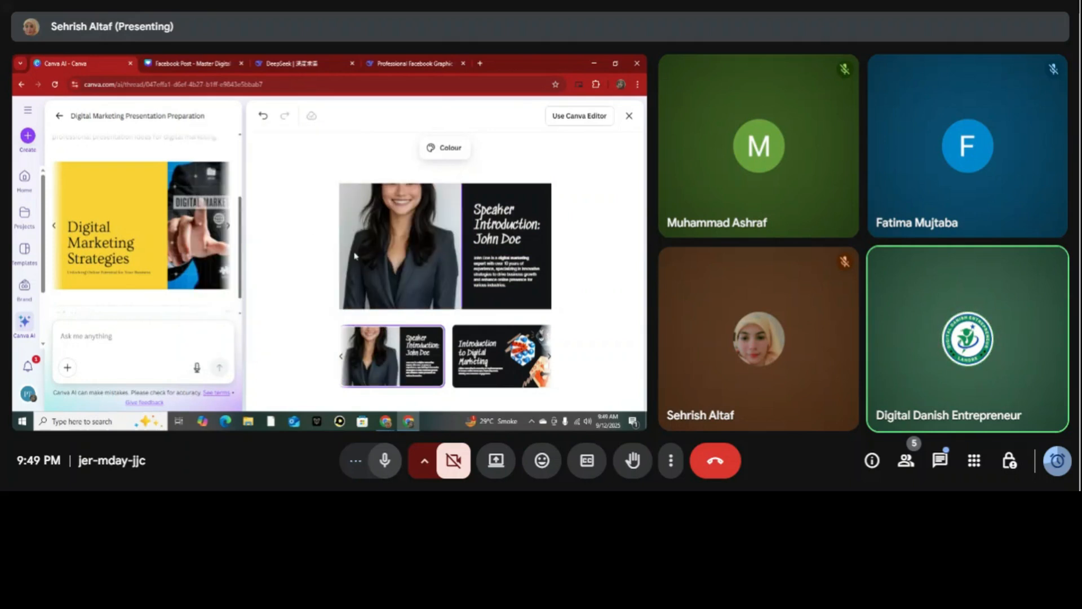
pyautogui.click(383, 260)
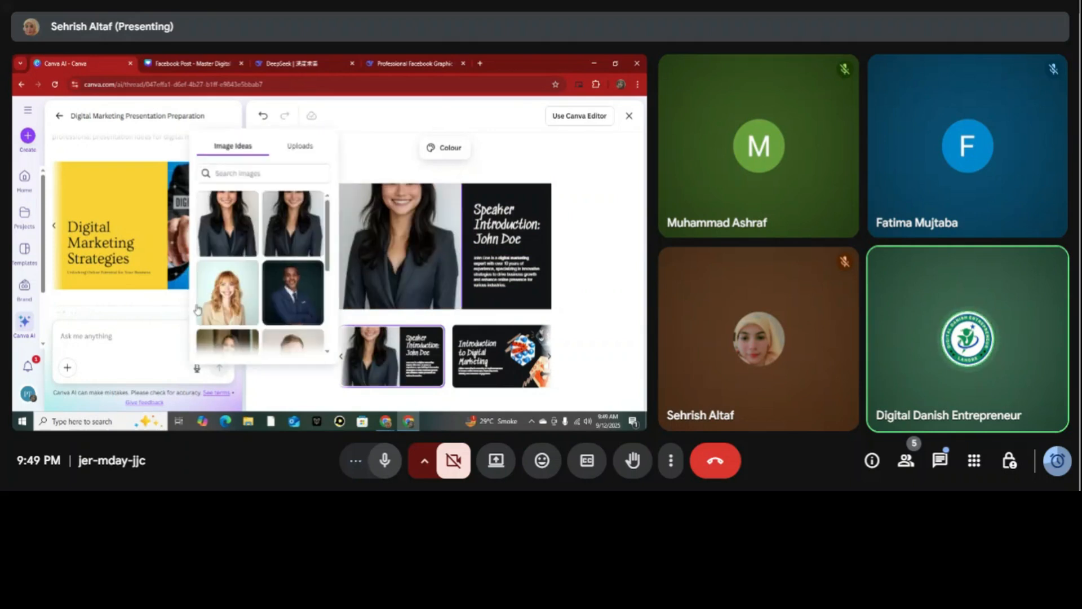
pyautogui.click(208, 307)
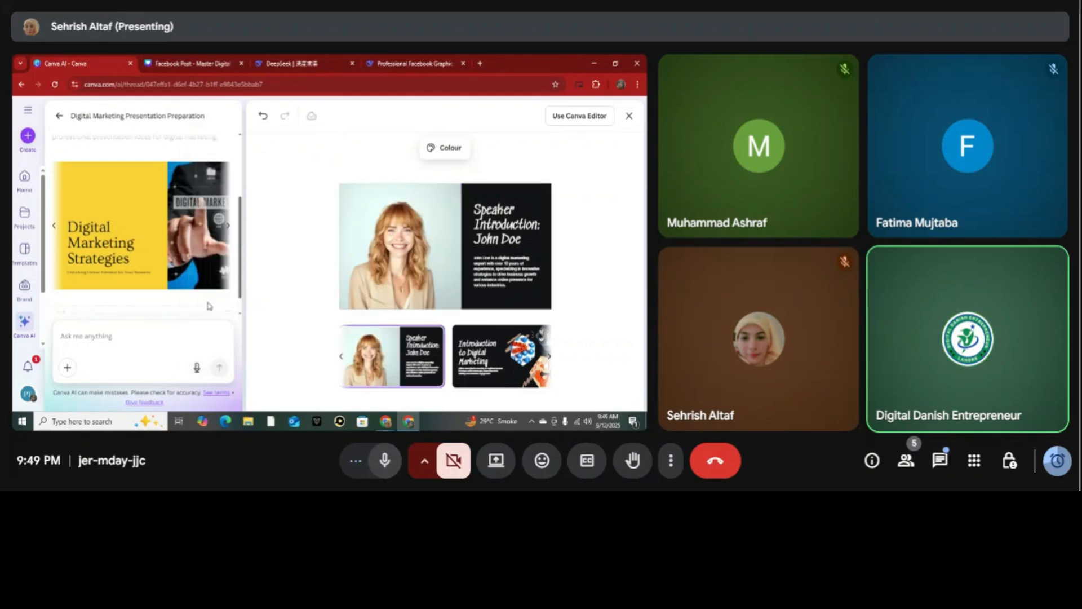
pyautogui.click(404, 268)
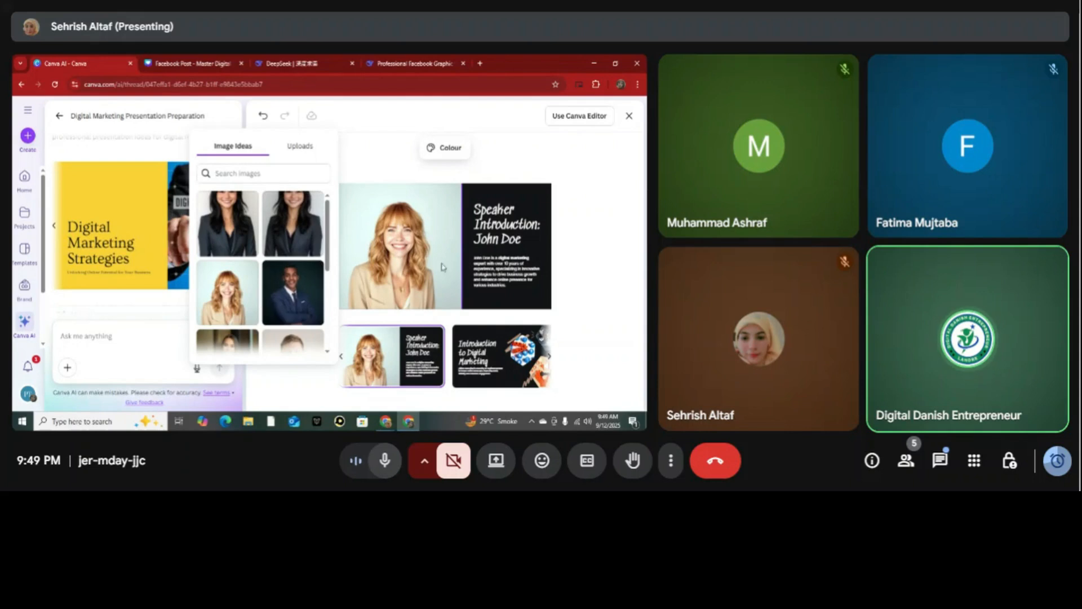
# Check the uploaded images available for the speaker portrait, and look through the digital marketing introduction, channels overview and following slides.
pyautogui.click(303, 148)
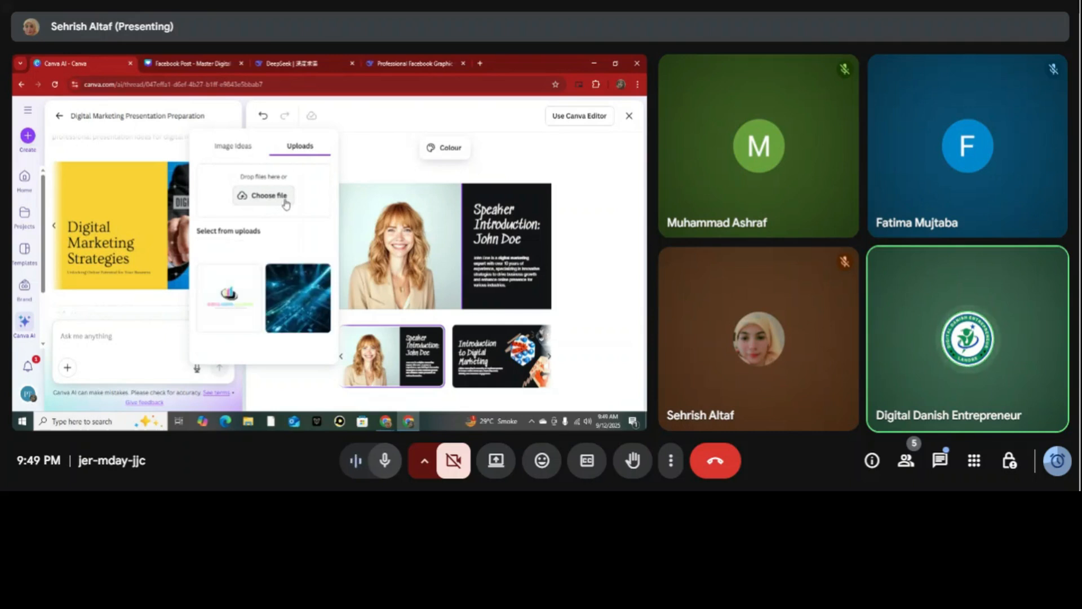
pyautogui.click(496, 347)
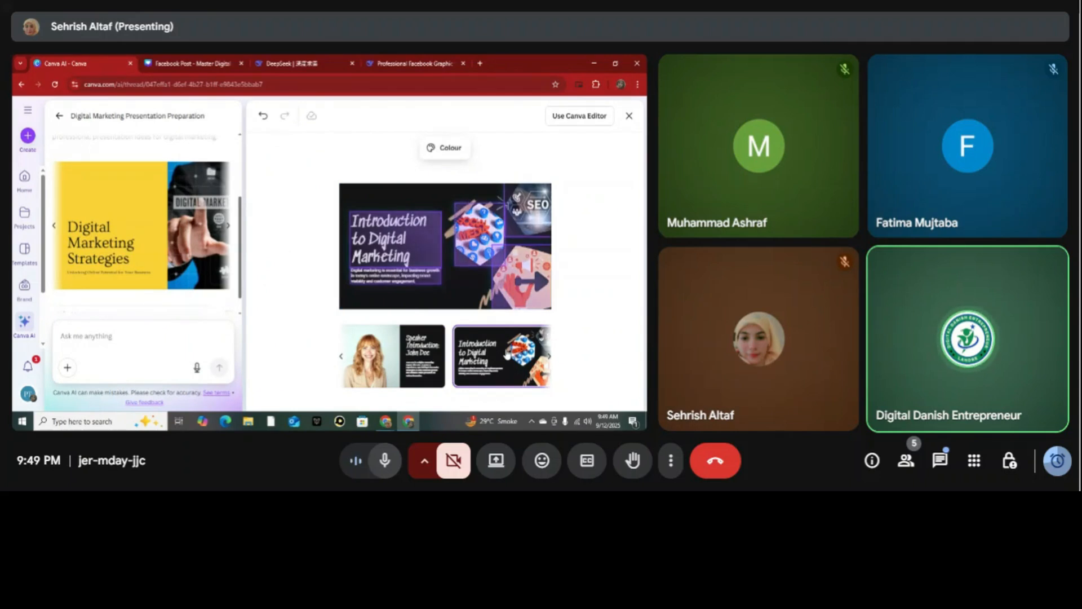
pyautogui.click(549, 358)
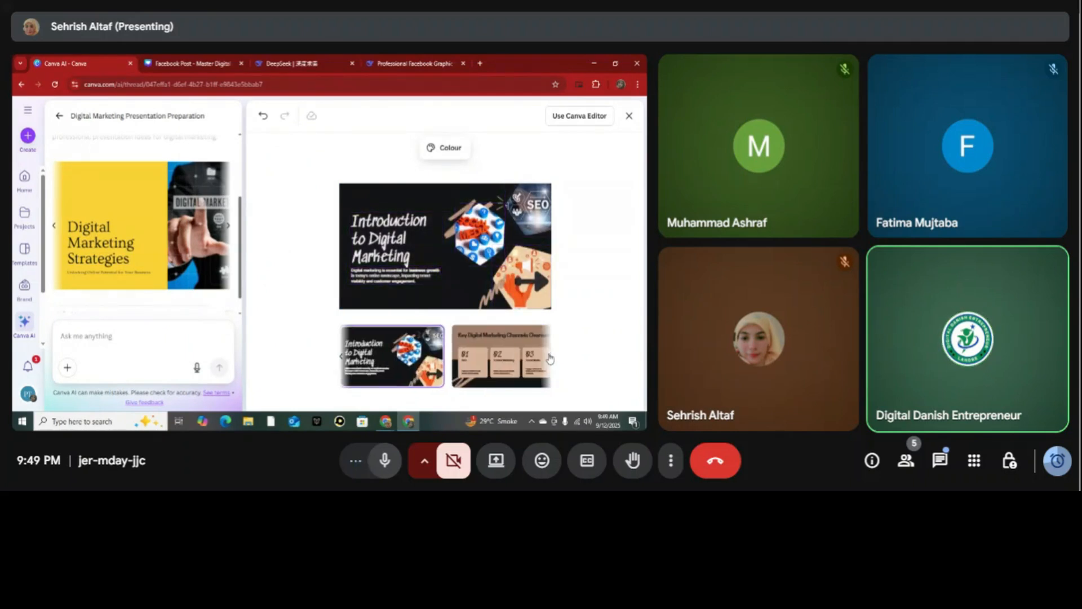
pyautogui.click(550, 359)
pyautogui.click(400, 346)
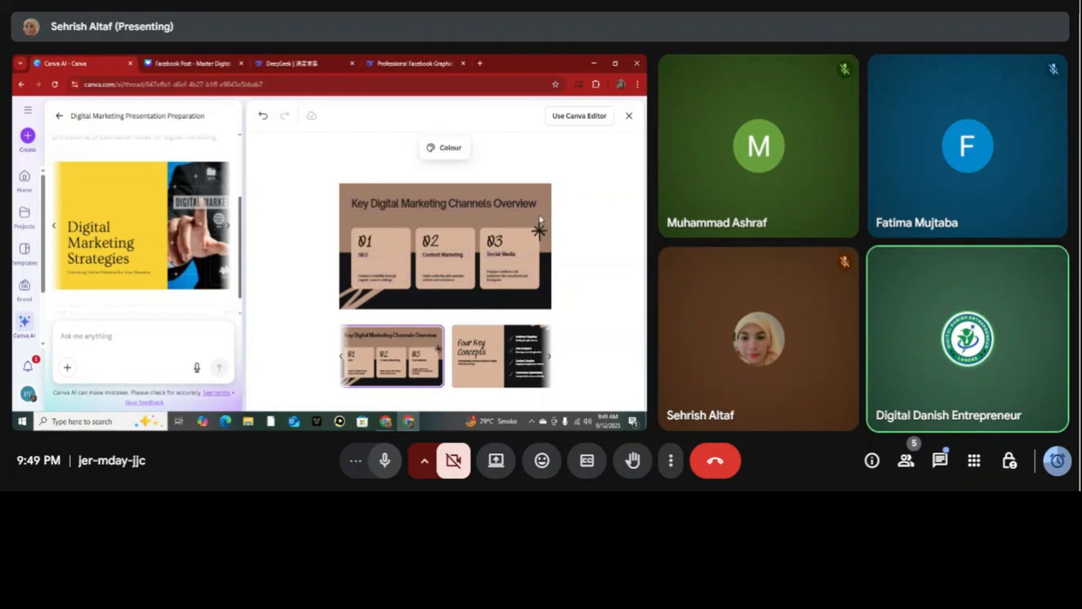
pyautogui.click(549, 358)
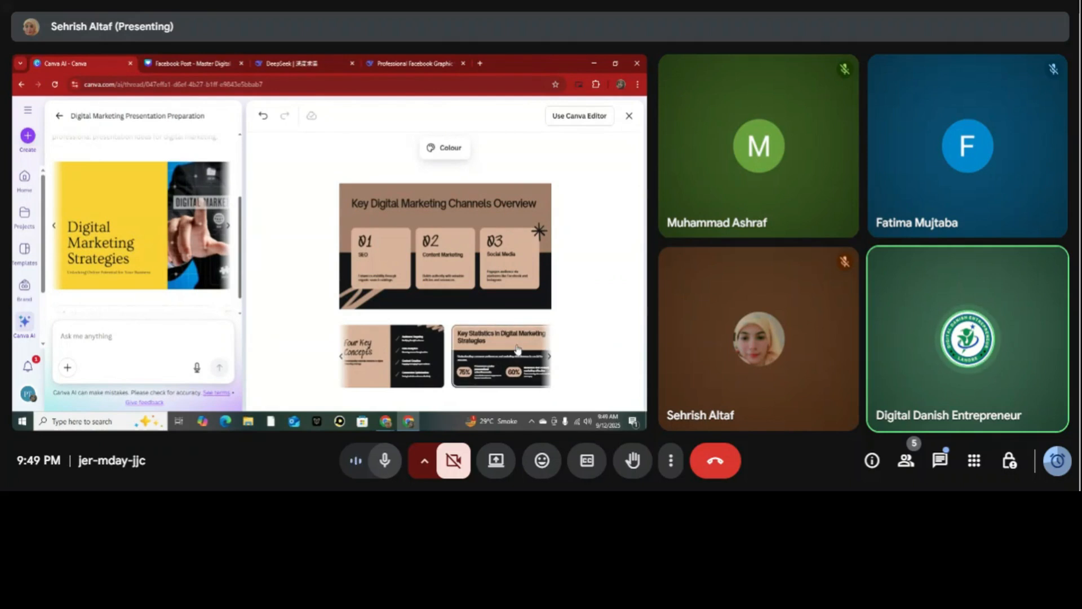
# Open the presentation in the full Canva editor and replace the title slide's subtitle with a Magic Write rewrite.
pyautogui.click(581, 119)
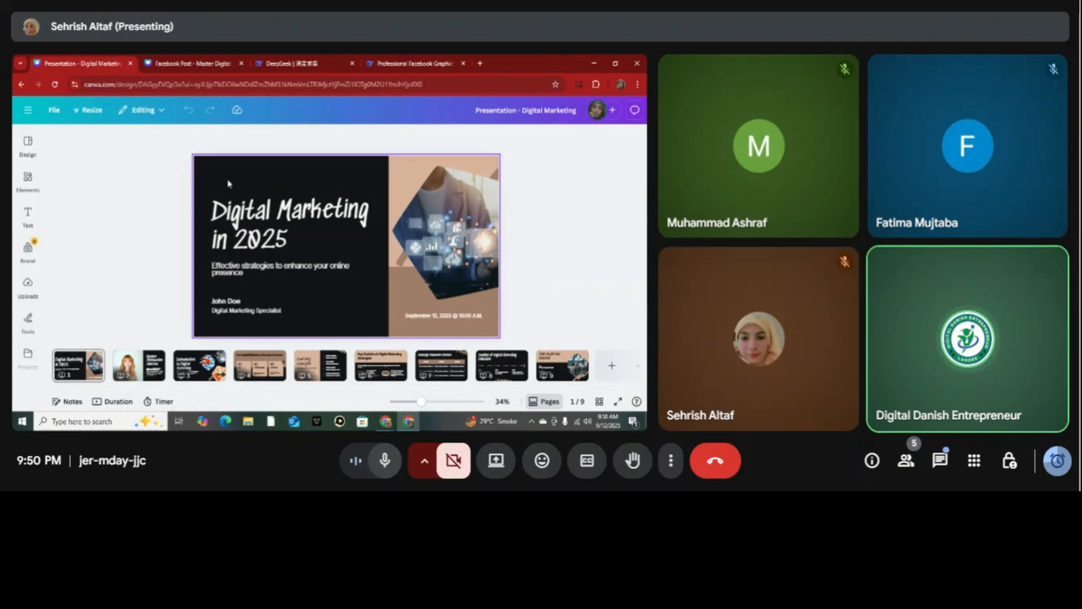
pyautogui.click(28, 221)
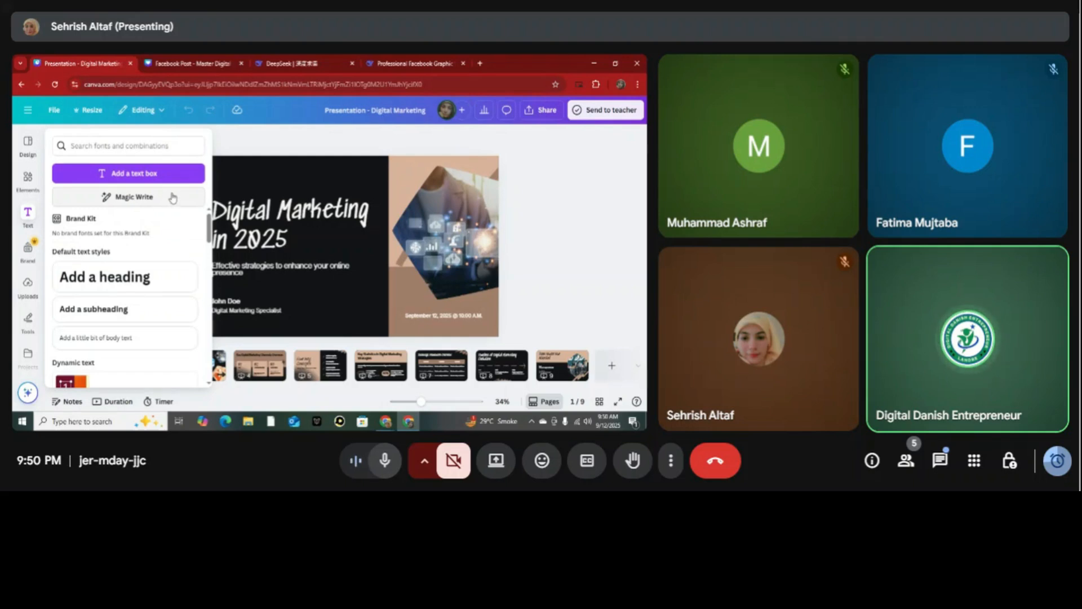
pyautogui.click(271, 270)
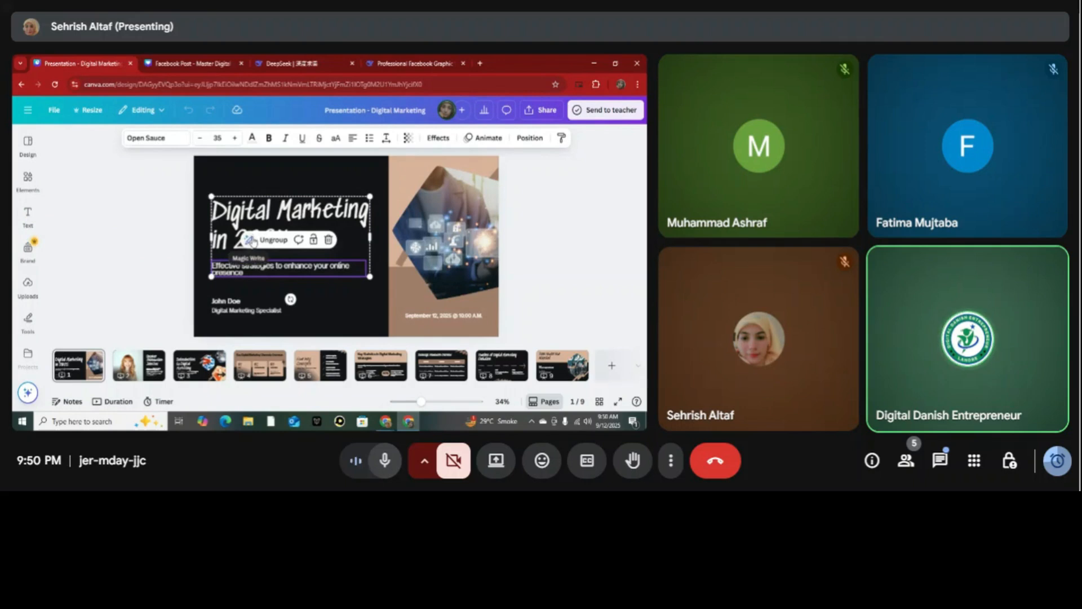
pyautogui.click(249, 239)
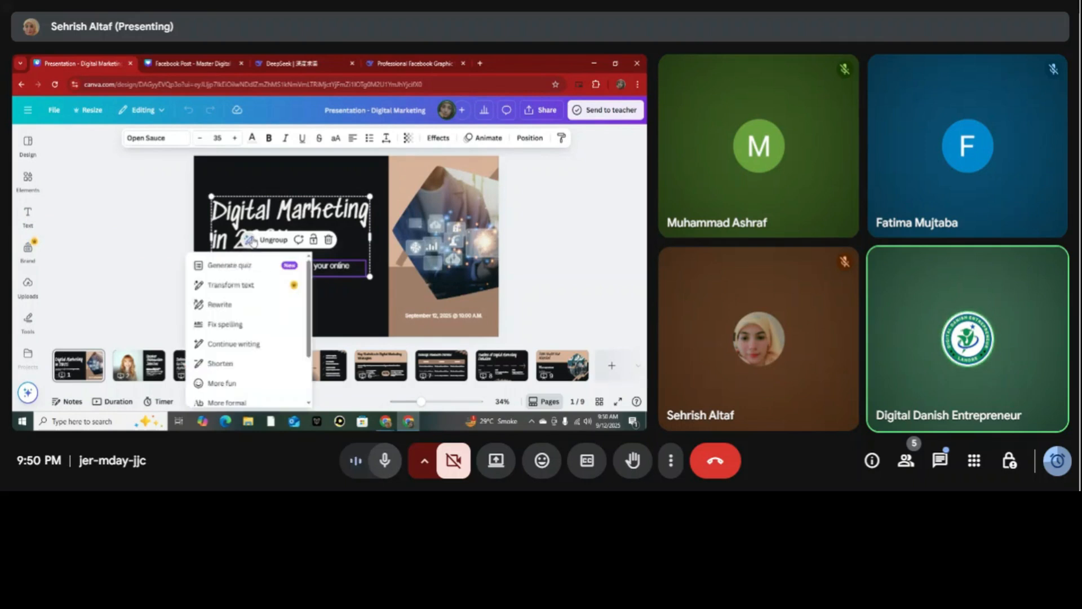
pyautogui.click(235, 305)
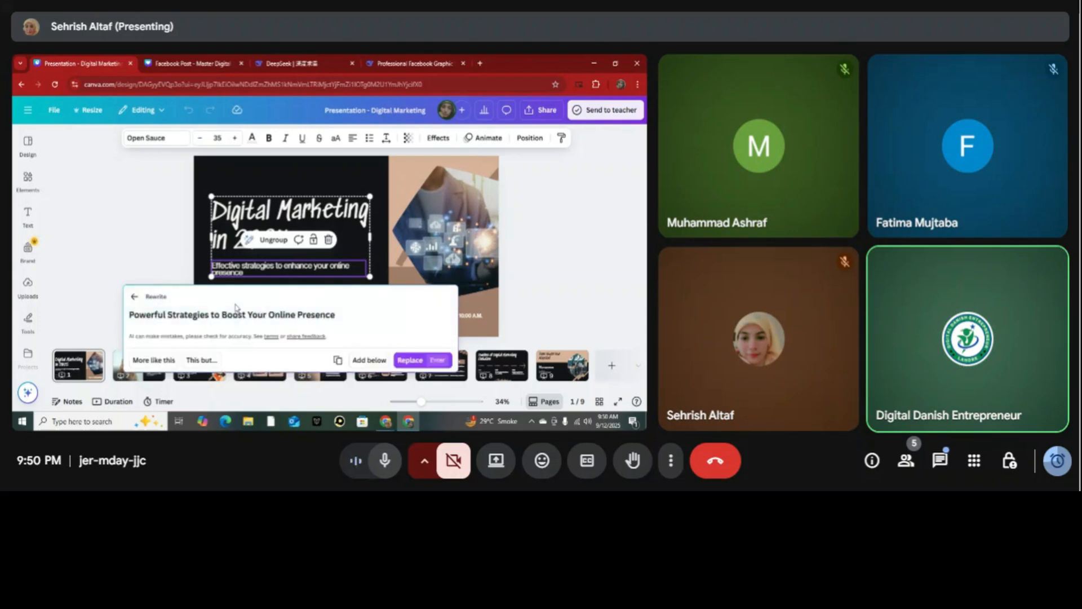
pyautogui.click(409, 363)
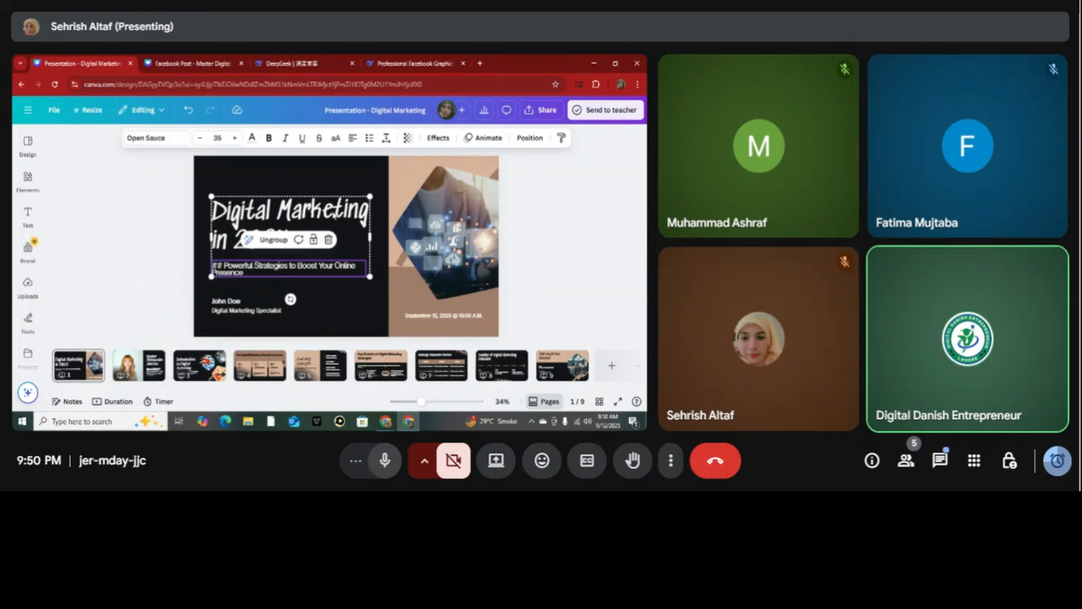
# Remove the stray "##" in front of the title slide's subtitle "Powerful Strategies to Boost Your Online Presence".
pyautogui.doubleClick(220, 266)
pyautogui.press('BackSpace')
pyautogui.press('BackSpace')
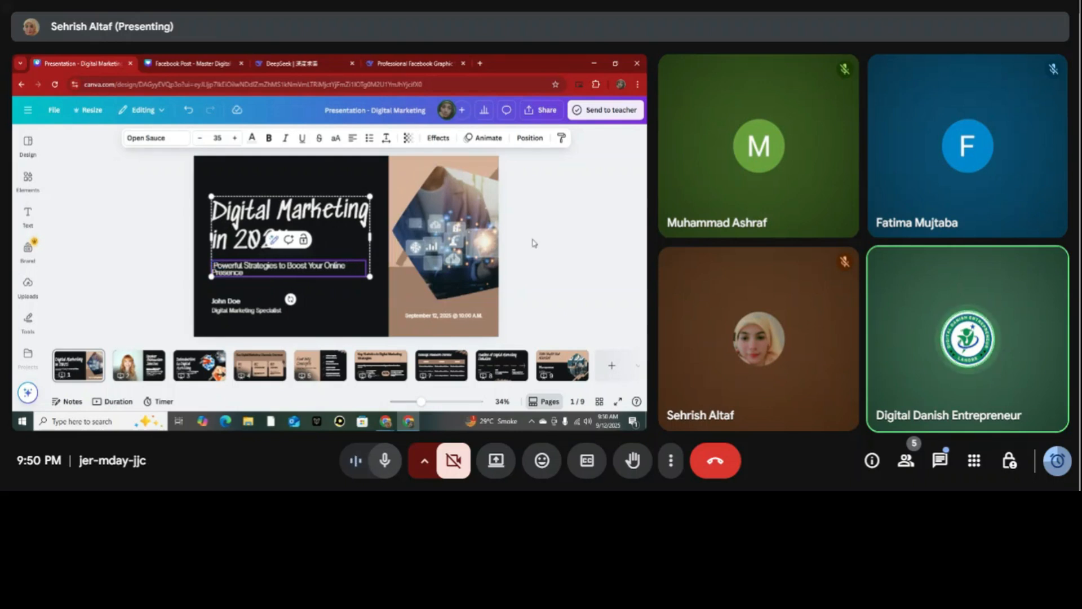
pyautogui.click(535, 243)
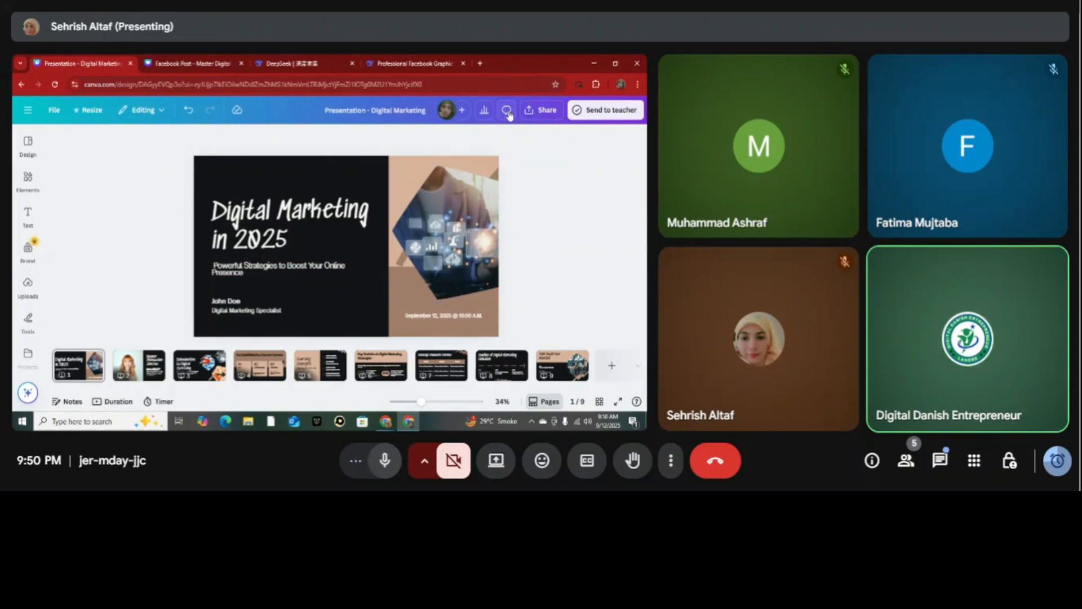
# Review the available download file types and download pages 1-9 of the presentation as PDF Standard.
pyautogui.click(541, 115)
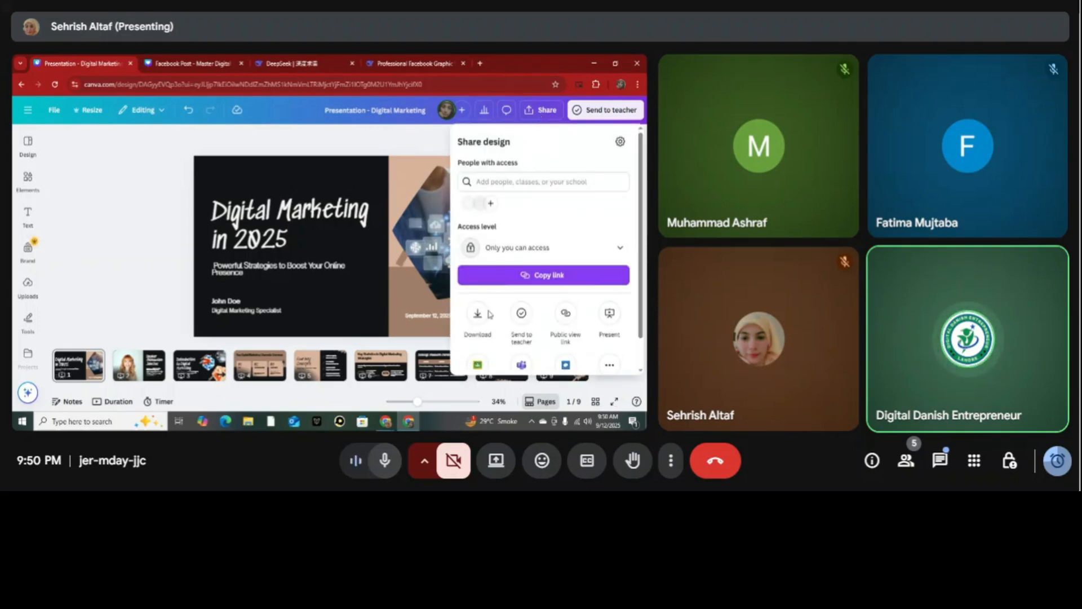
pyautogui.click(478, 316)
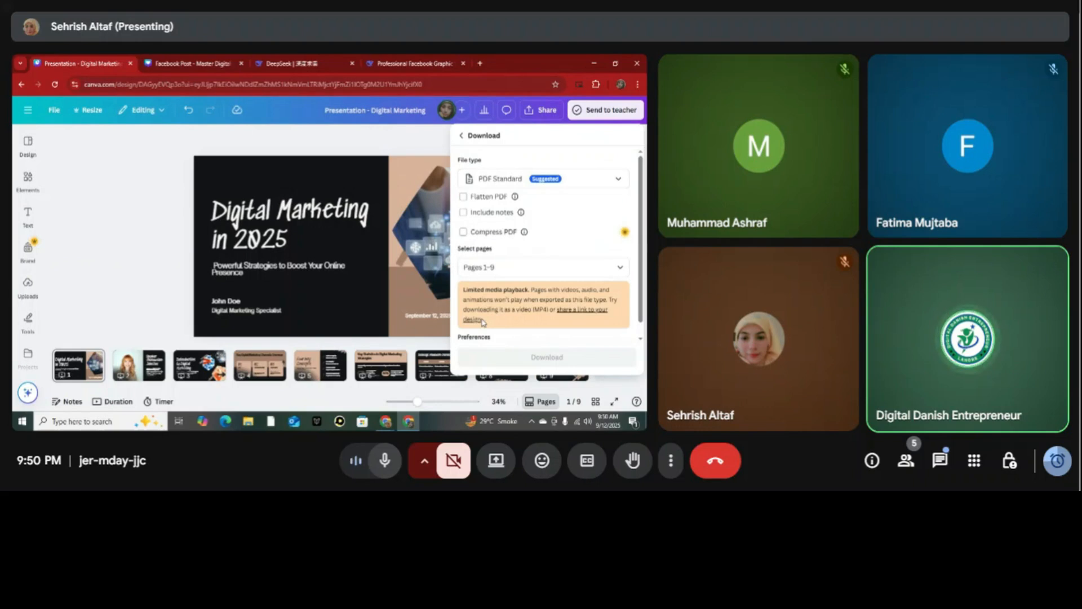
pyautogui.click(617, 178)
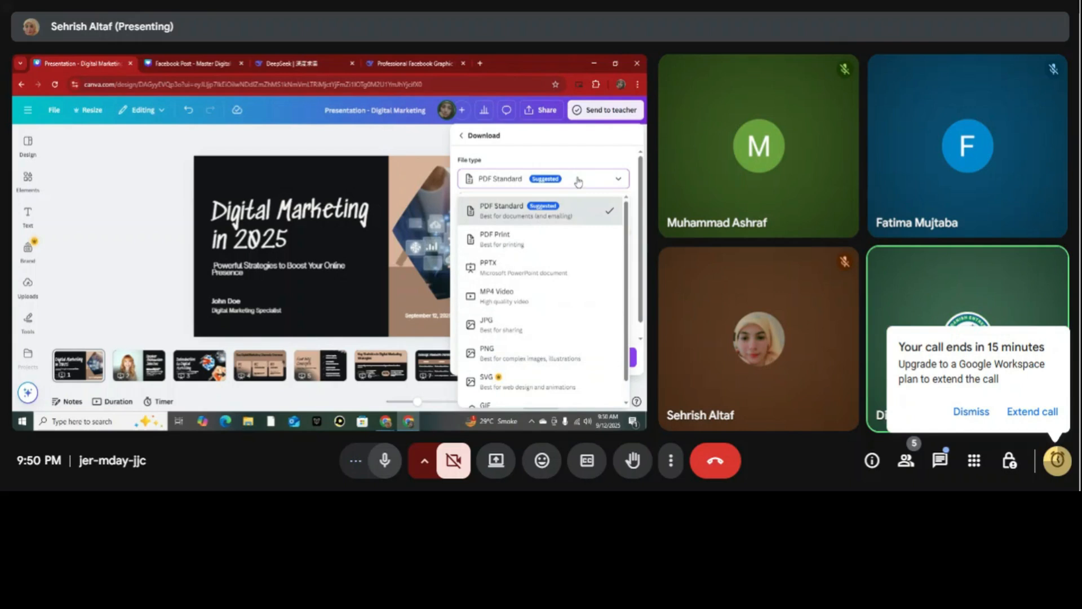
pyautogui.click(578, 181)
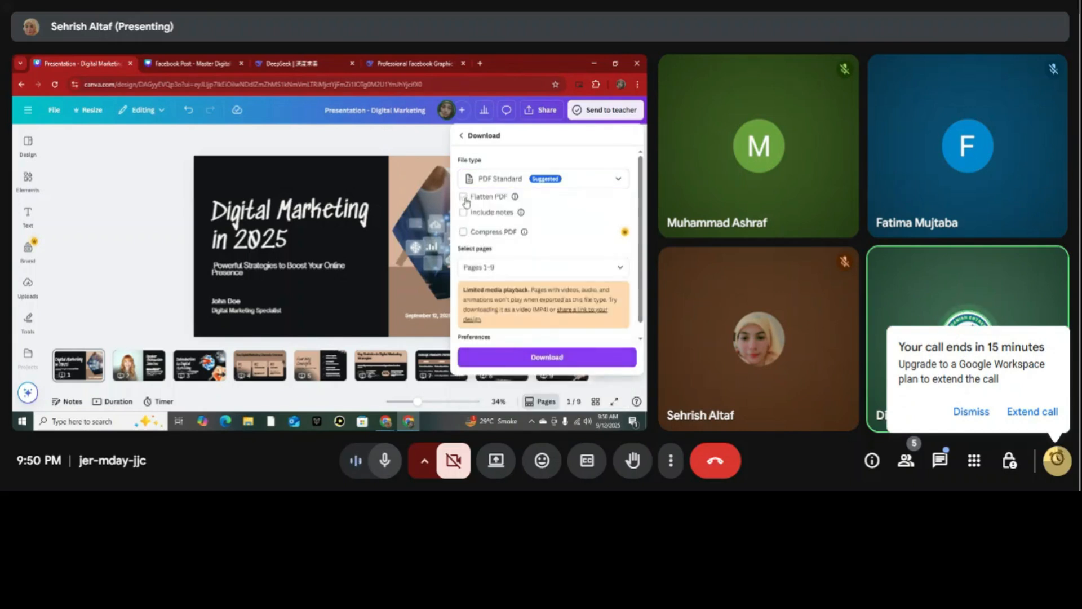
pyautogui.moveTo(517, 216)
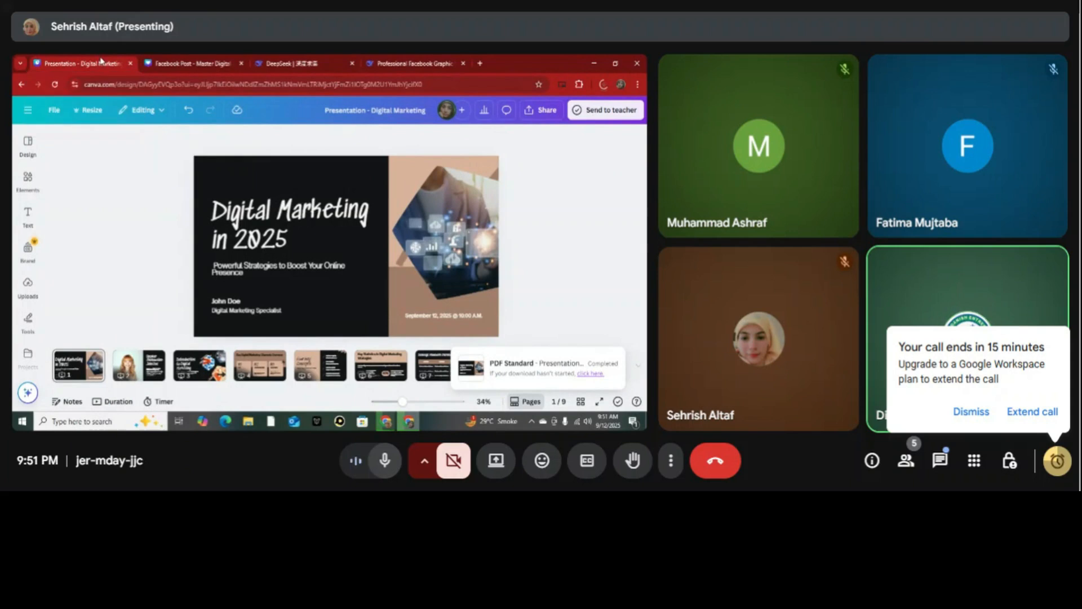
# Return to the Canva AI presentation chat and submit the follow-up request "add 15 slide and add numbring of page also".
pyautogui.click(21, 86)
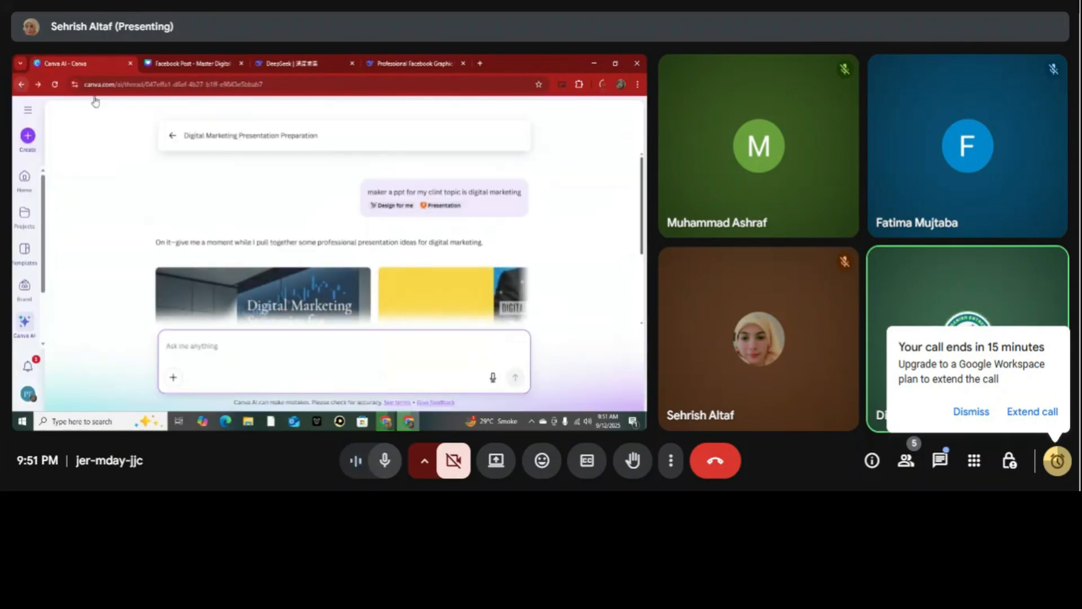
pyautogui.moveTo(642, 198); pyautogui.dragTo(643, 262)
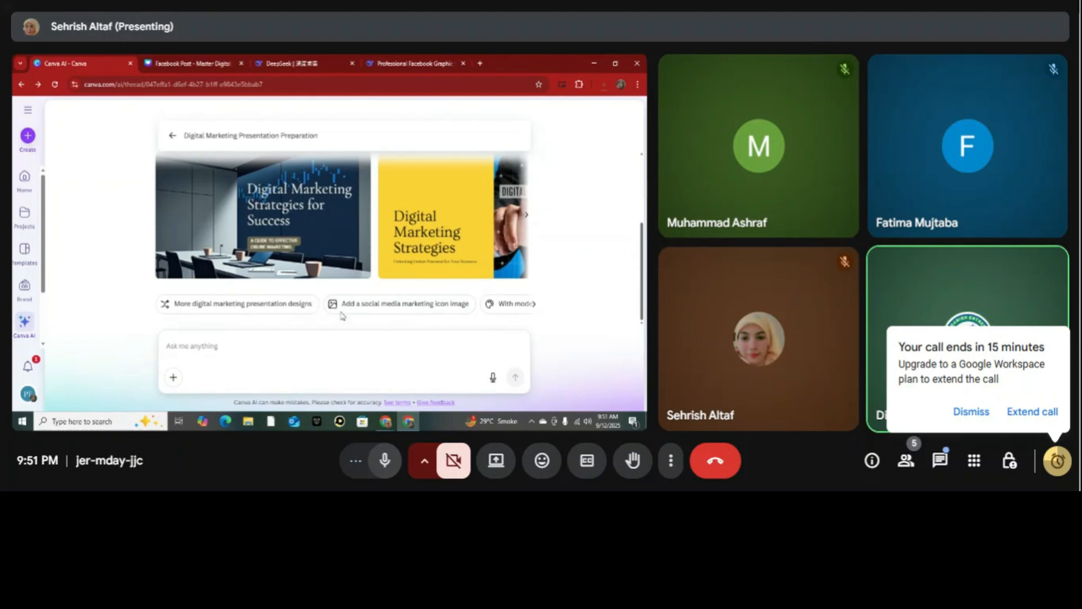
pyautogui.click(532, 307)
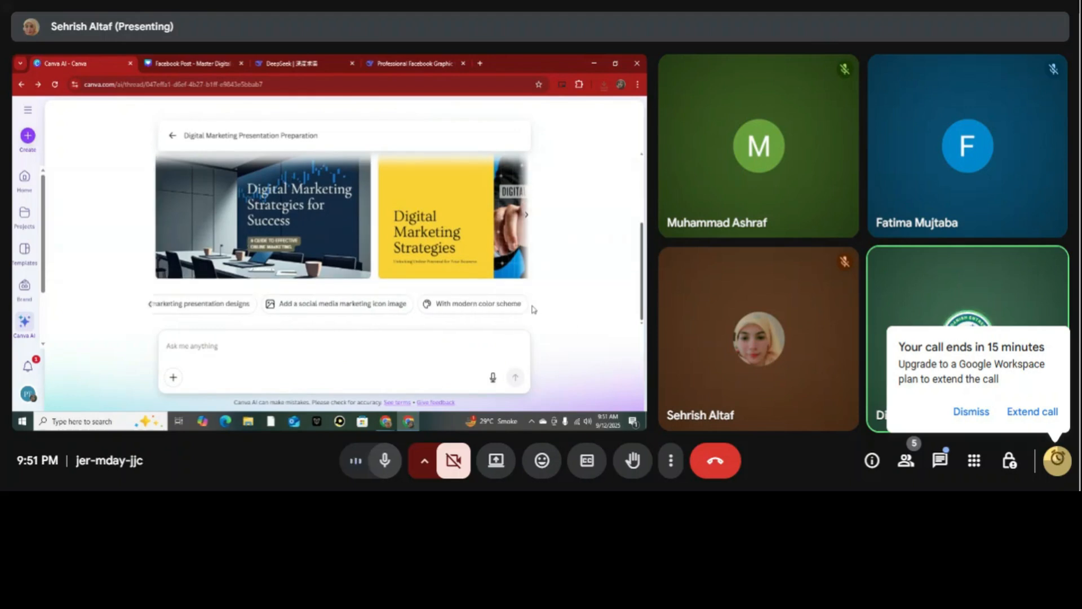
pyautogui.click(235, 354)
pyautogui.write('add')
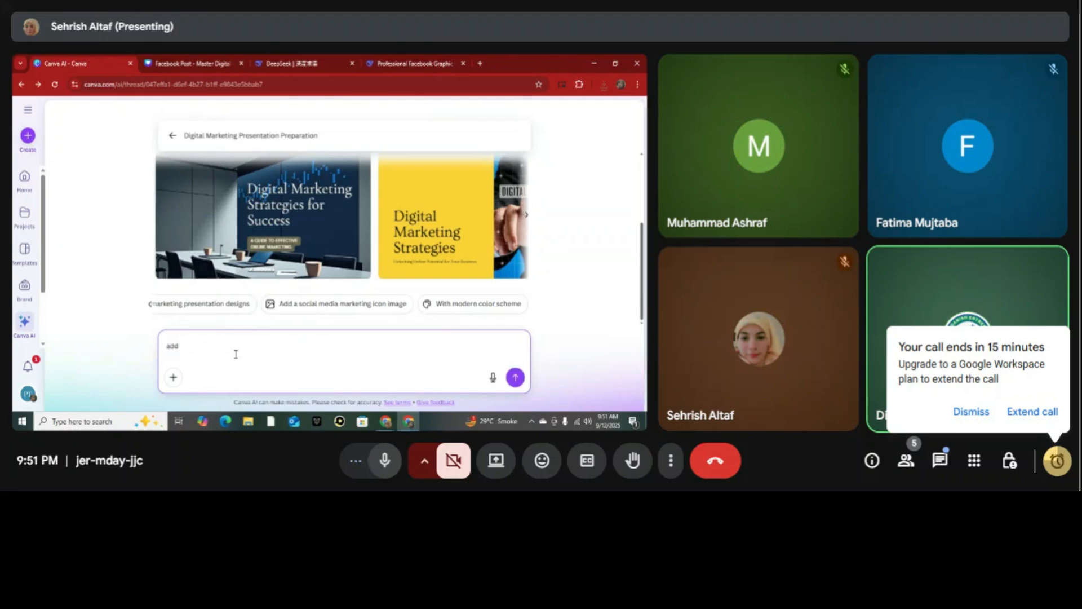
pyautogui.write(' 15 slide and add numbring of page also')
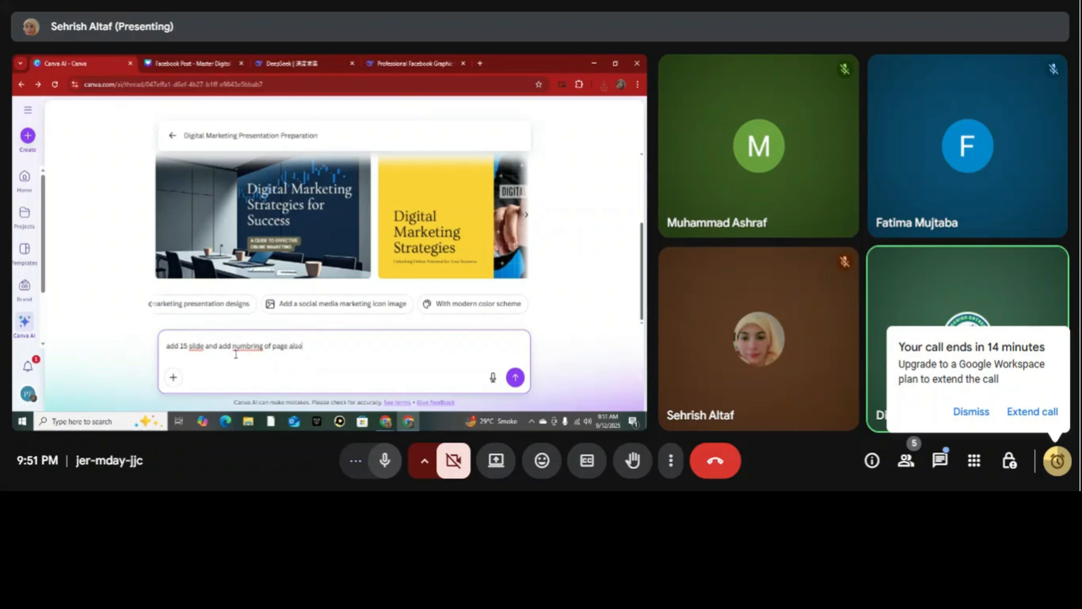
pyautogui.click(515, 377)
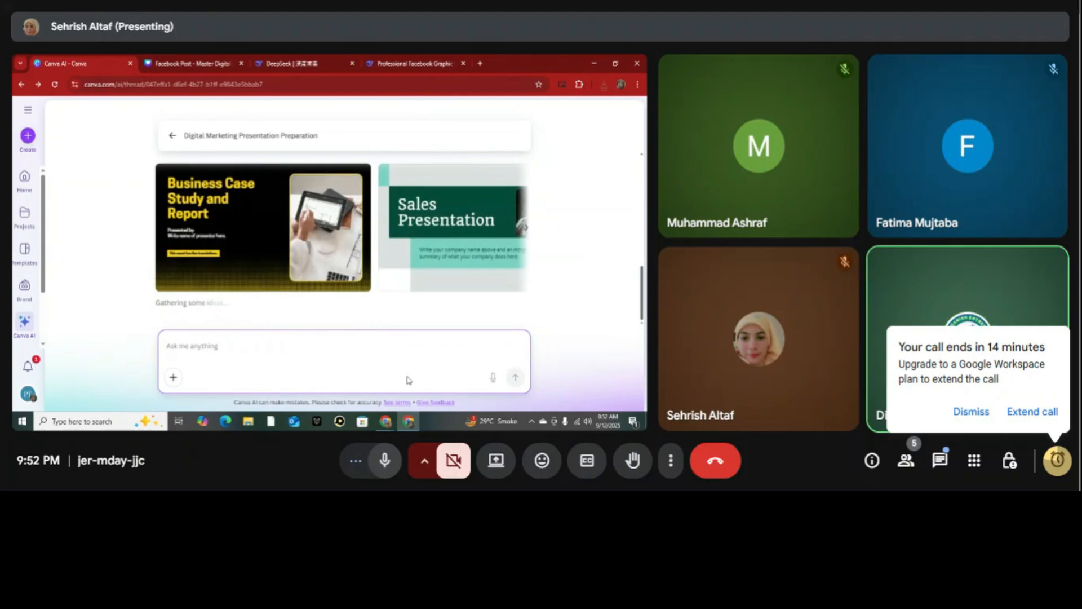
# Preview the "Business Case Study and Report" design, browse the newly generated digital marketing presentations, and close the preview.
pyautogui.click(353, 269)
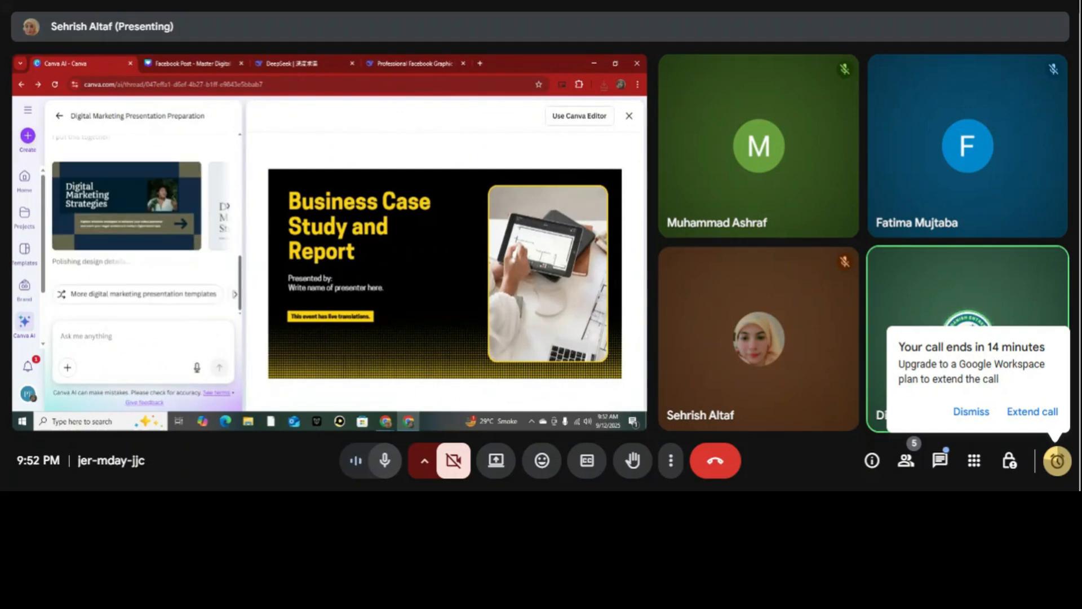
pyautogui.moveTo(186, 229)
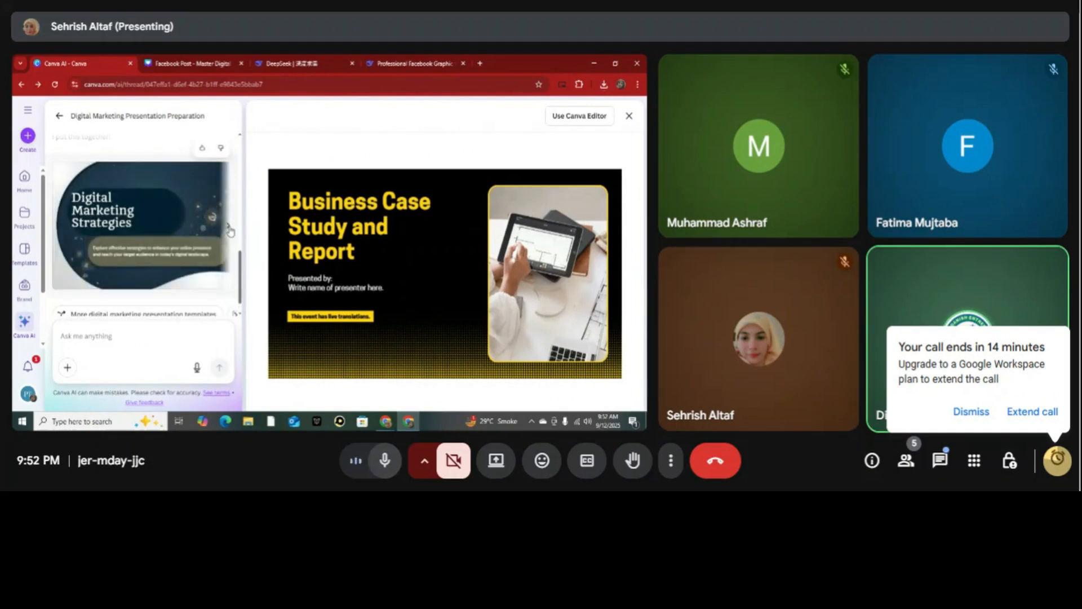
pyautogui.click(229, 228)
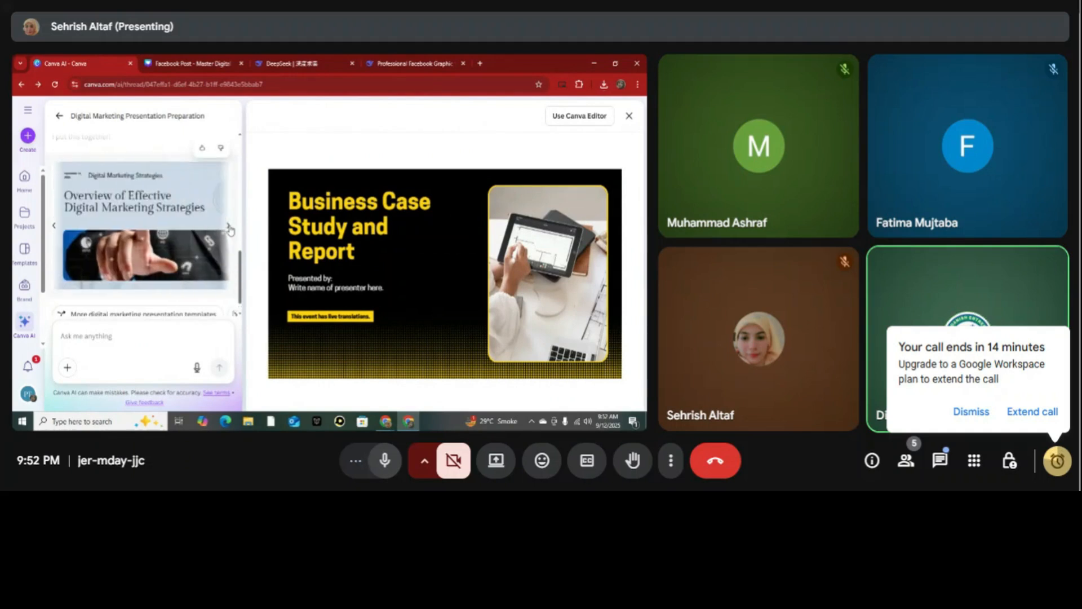
pyautogui.click(229, 229)
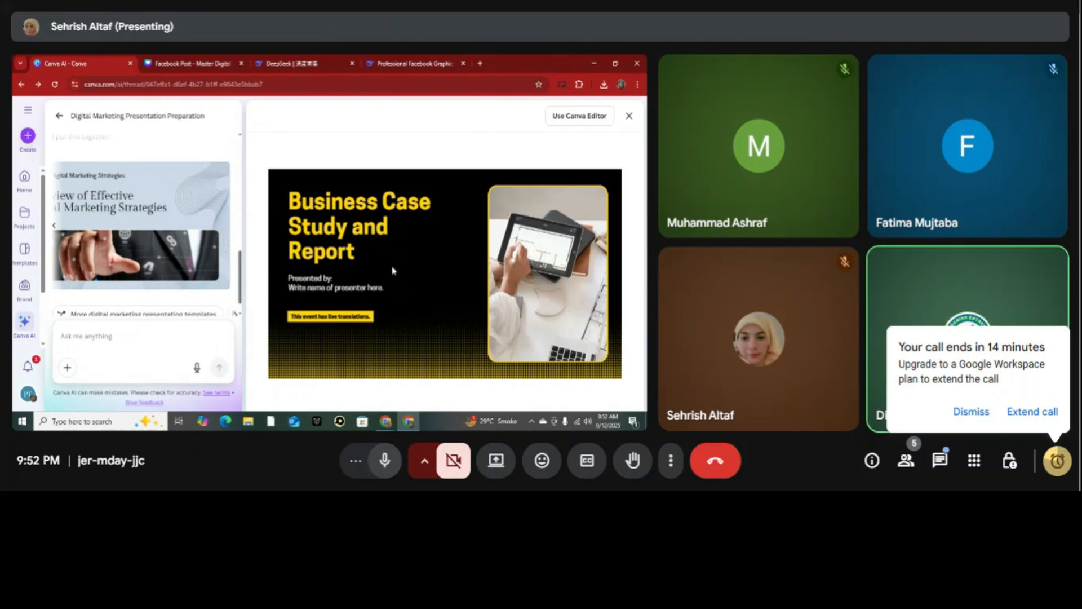
pyautogui.click(628, 116)
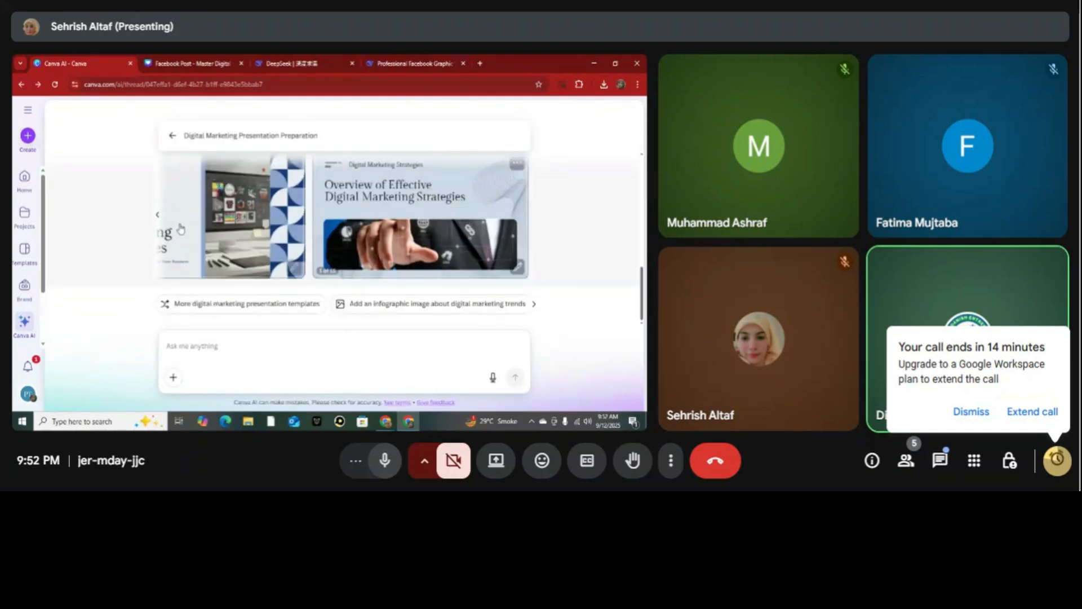
# Open the light blue "Digital Marketing Strategies" presentation with the geometric pattern and look through its slides up to Future Trends.
pyautogui.click(157, 216)
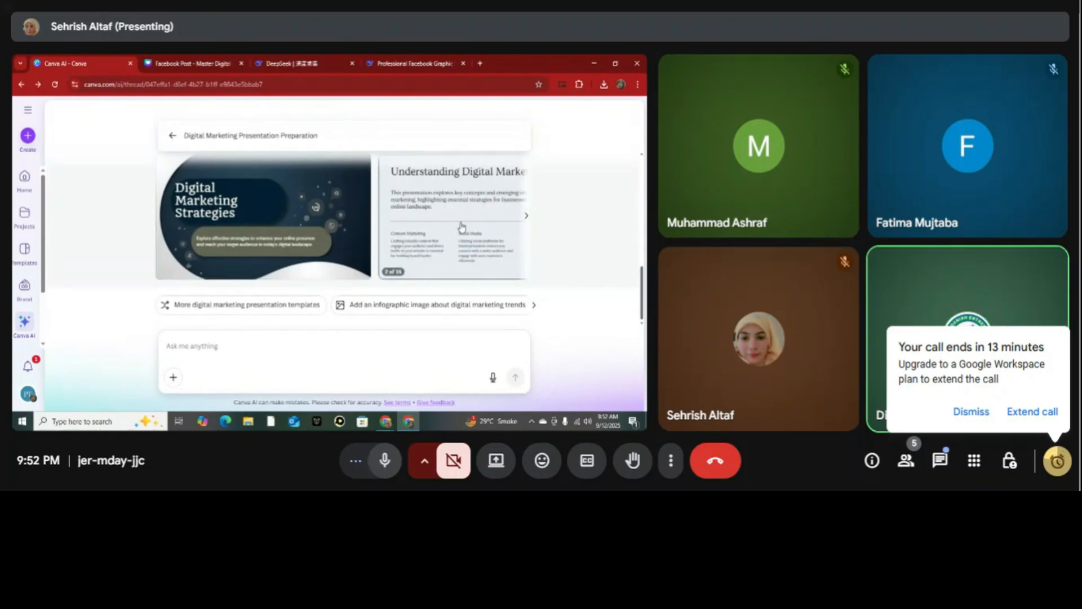
pyautogui.click(461, 227)
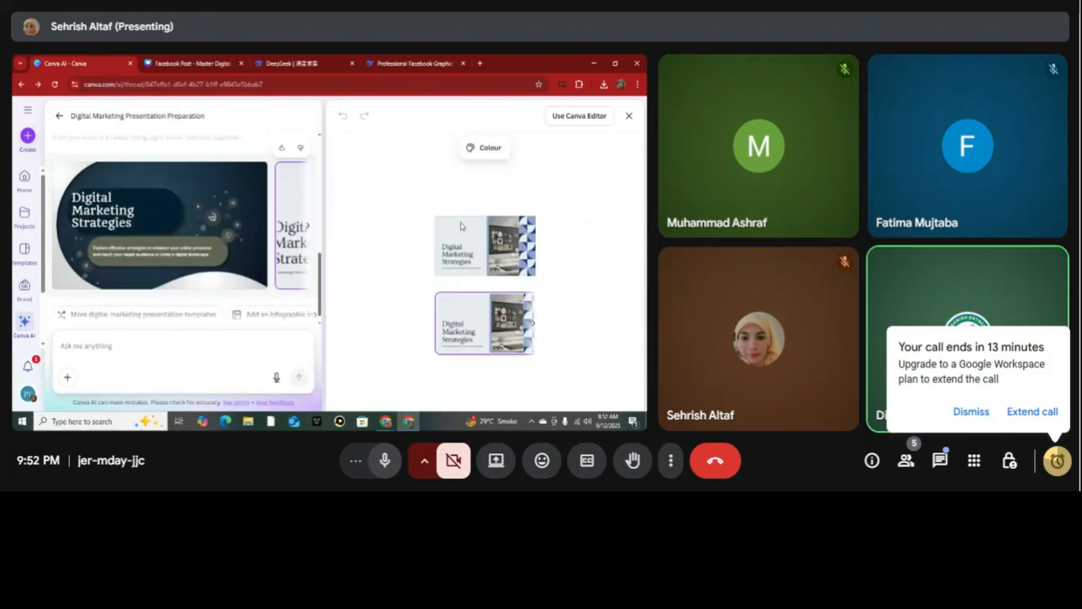
pyautogui.click(549, 358)
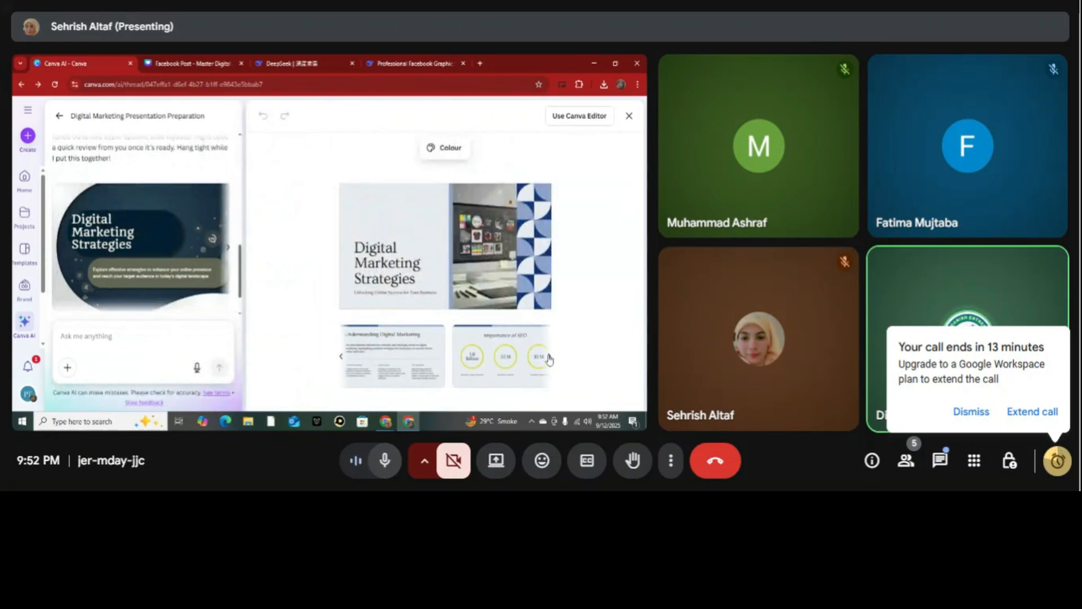
pyautogui.click(549, 358)
pyautogui.click(549, 359)
pyautogui.click(549, 359)
pyautogui.click(549, 359)
pyautogui.click(549, 358)
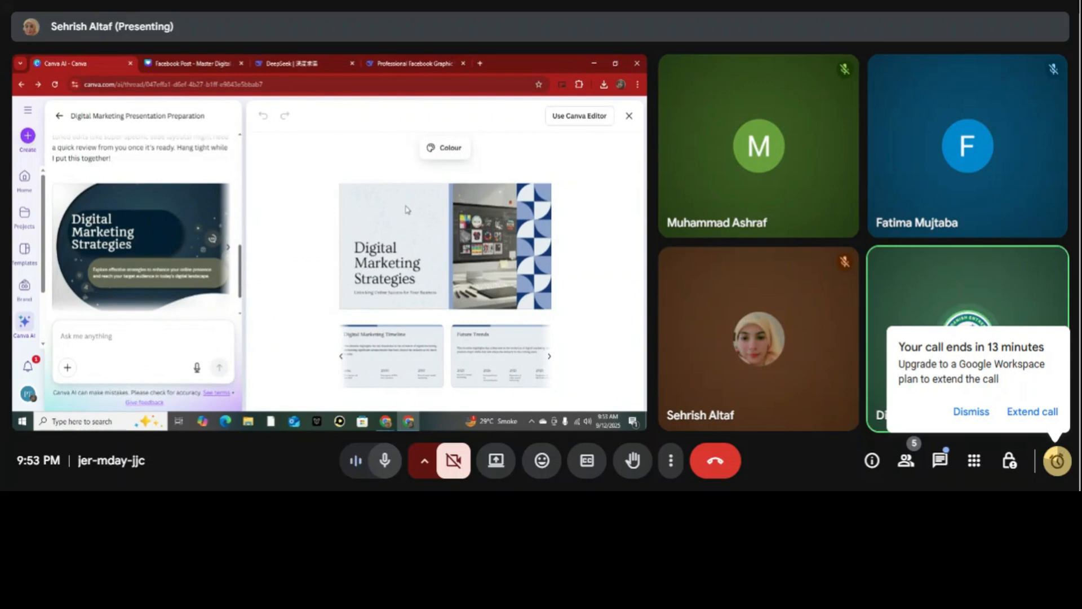
# Replace the title slide's computer monitor photo with the suggested image of a hand pointing at a tablet.
pyautogui.click(390, 261)
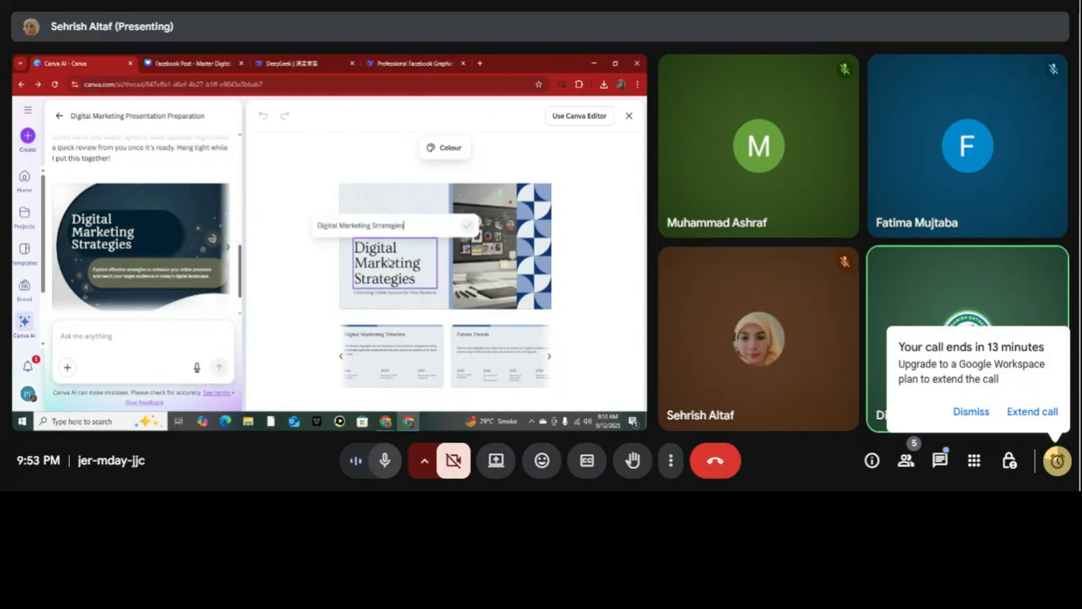
pyautogui.click(514, 244)
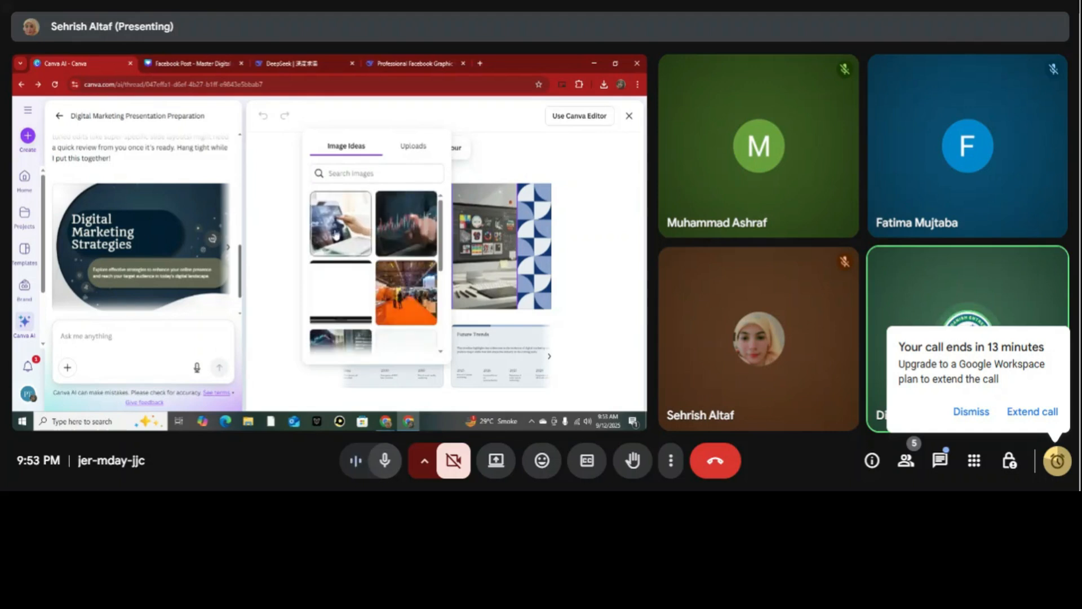
pyautogui.click(336, 234)
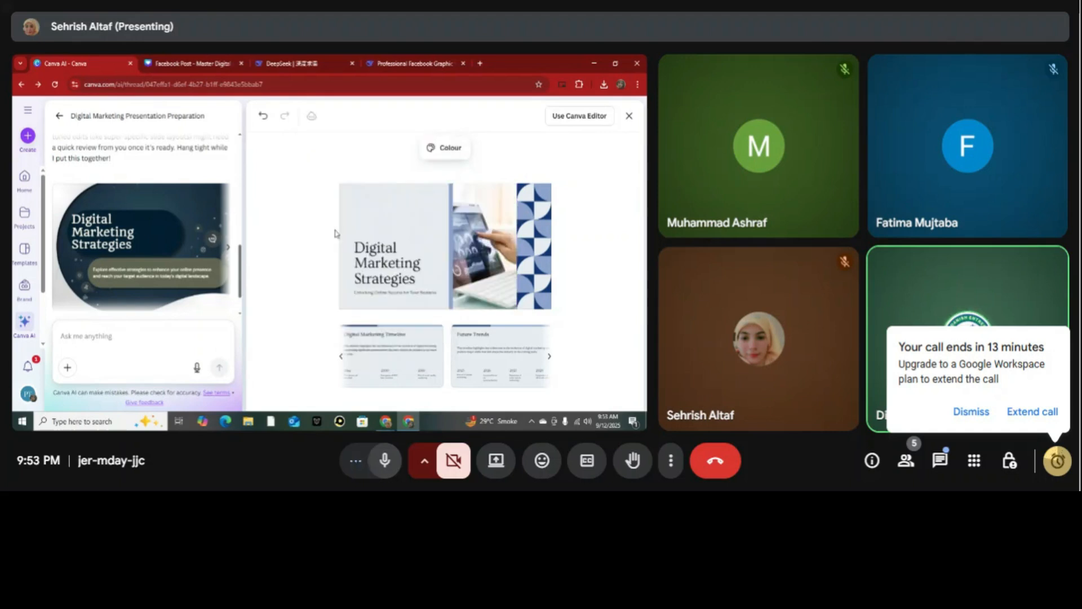